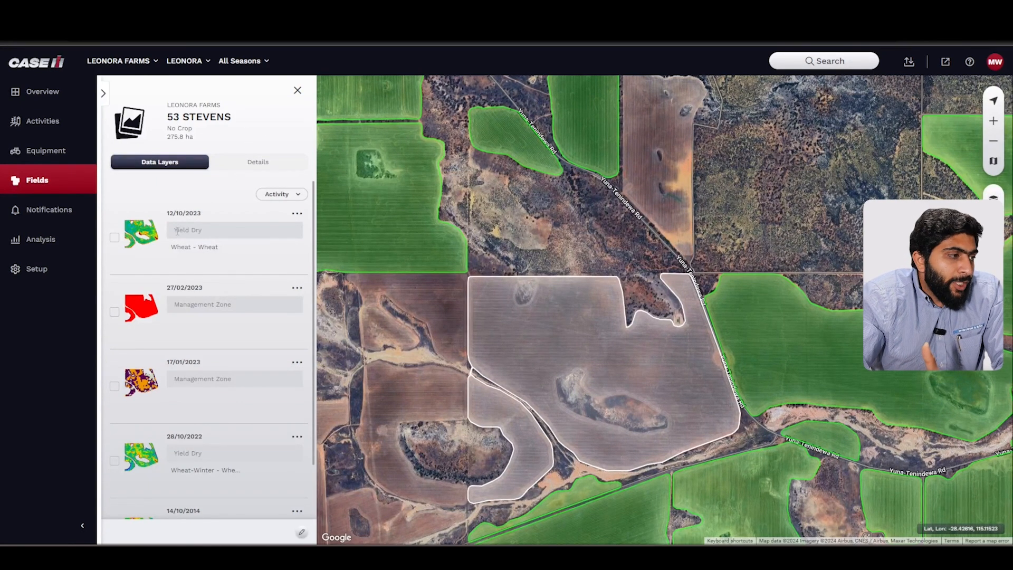
Show the 12/10/2023 Yield Dry layer on field 53 STEVENS, examine its yield pattern on the map, and close the legend and field details.
left_click(115, 238)
left_click_drag(536, 337, 586, 347)
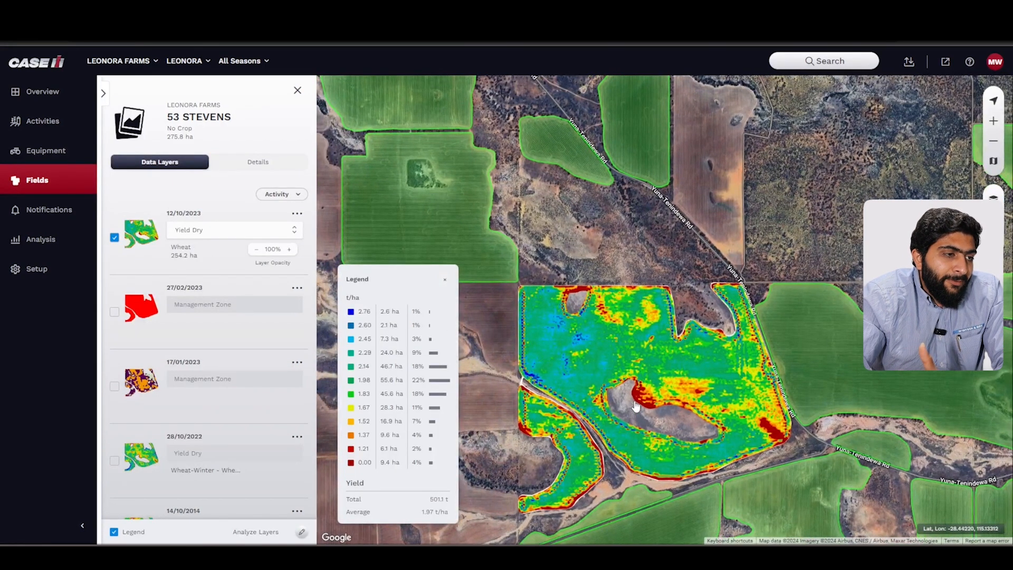
scroll(632, 377, "up", 2)
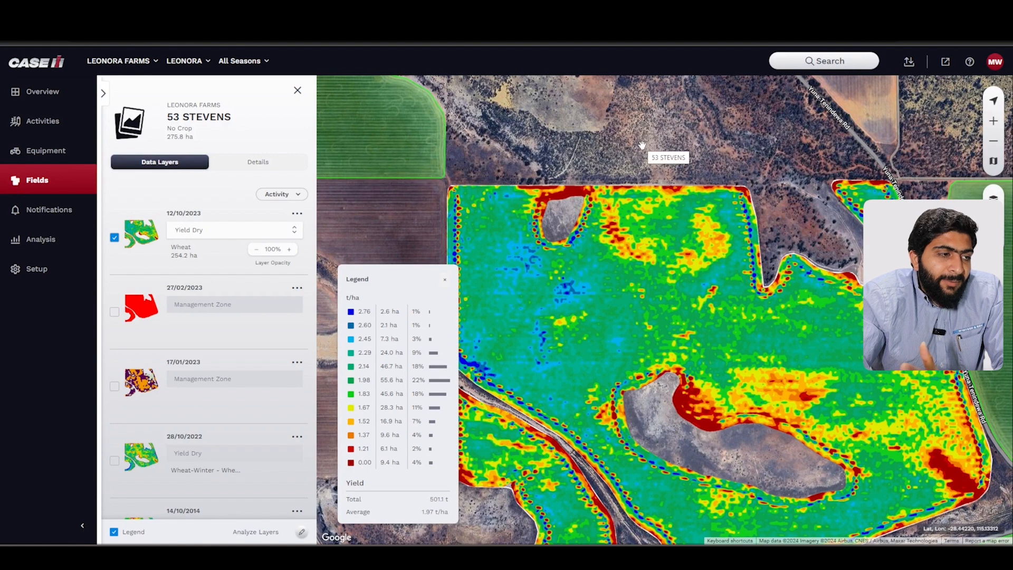
scroll(633, 162, "down", 2)
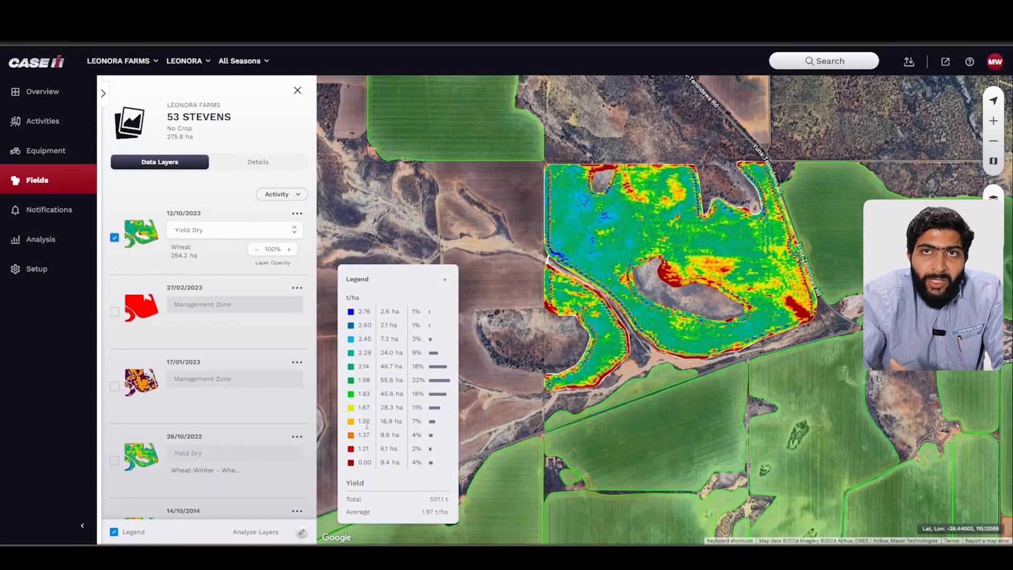
left_click(445, 279)
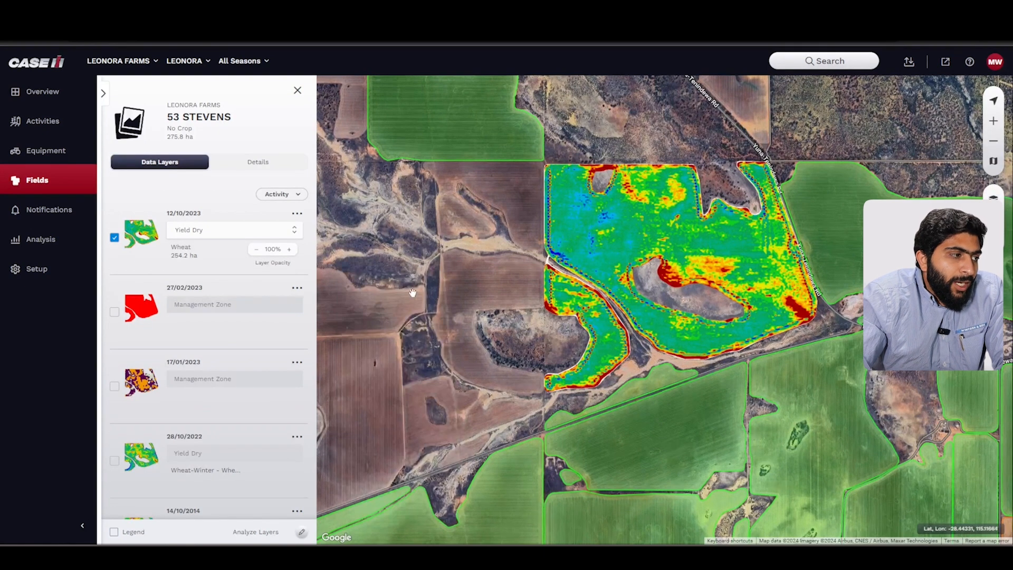
left_click(298, 90)
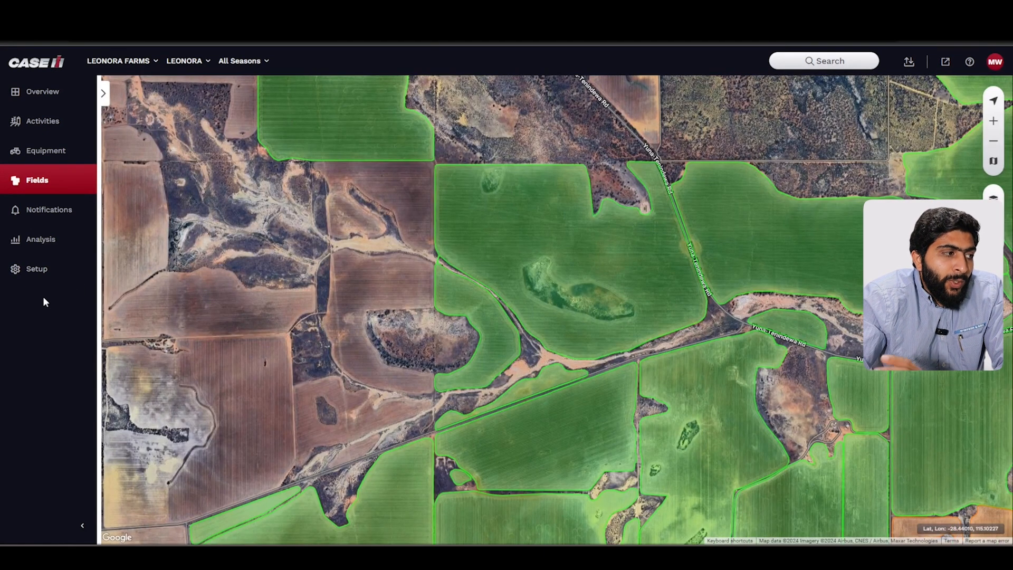
Open the Management Zone Groups list in the field setup and deselect the FieldOps How To group.
left_click(36, 271)
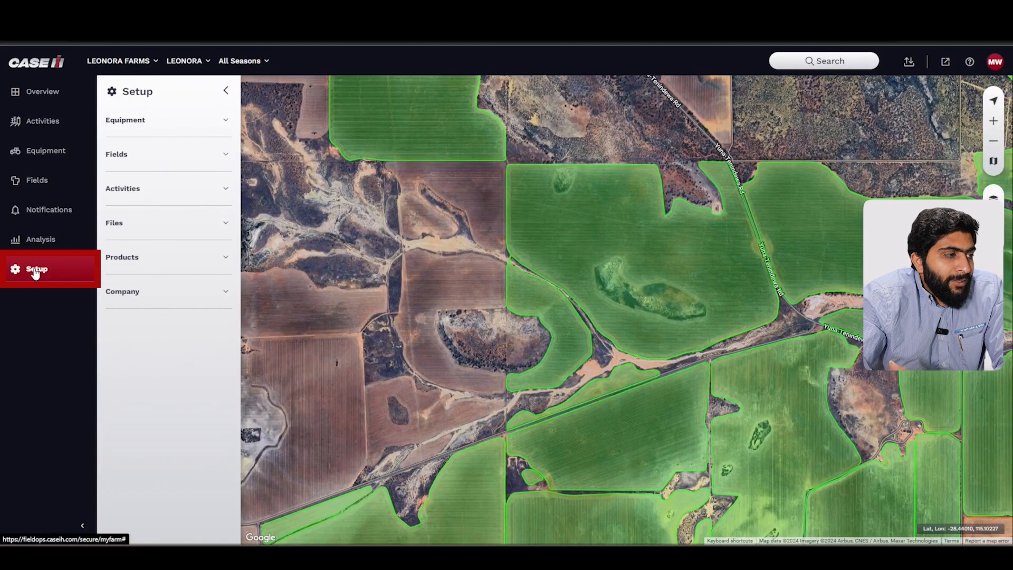
left_click(203, 160)
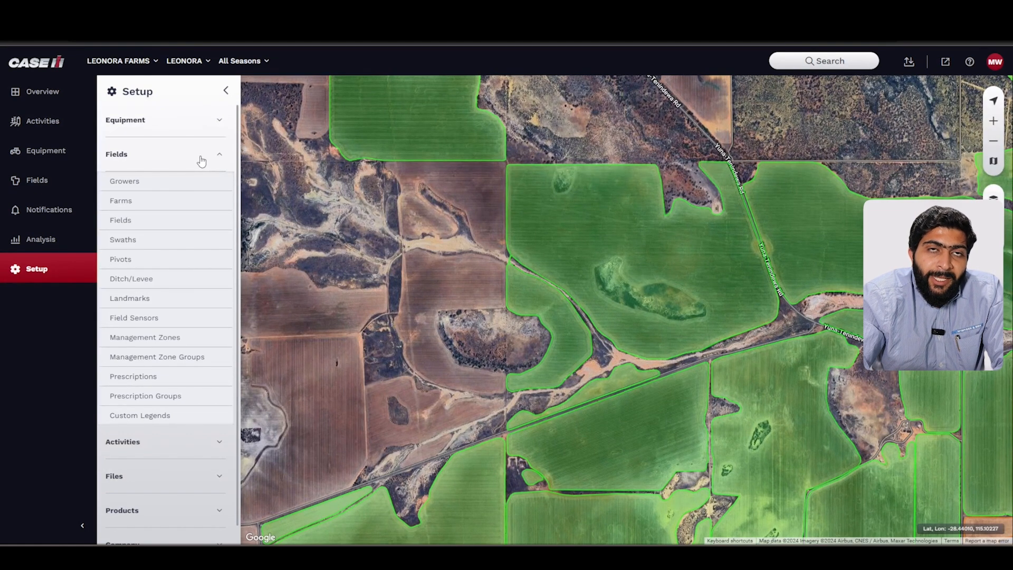
left_click(162, 361)
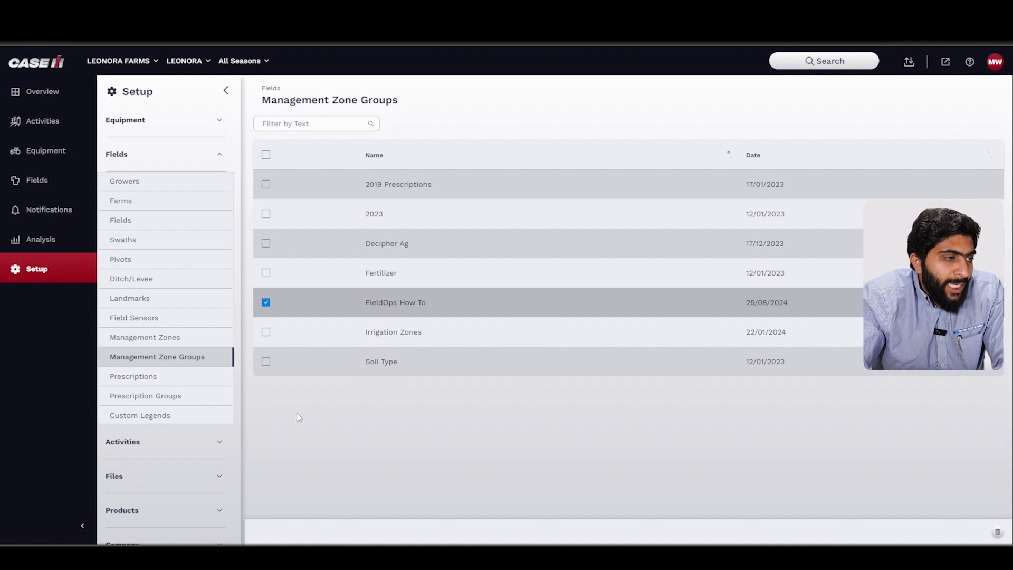
left_click(296, 302)
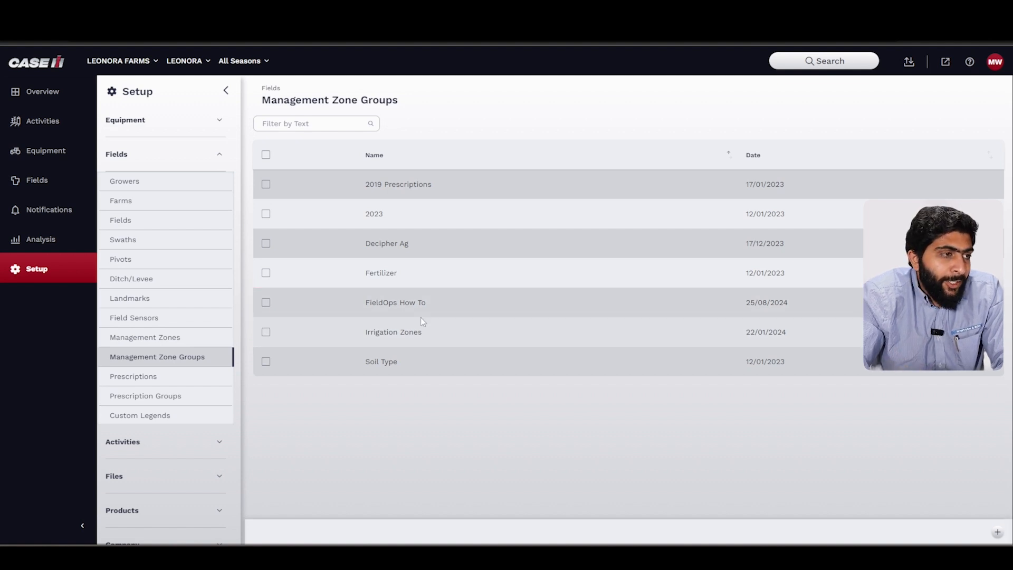
View the Prescription Groups list, selecting the FieldOps How to group and clearing the selection again.
left_click(159, 401)
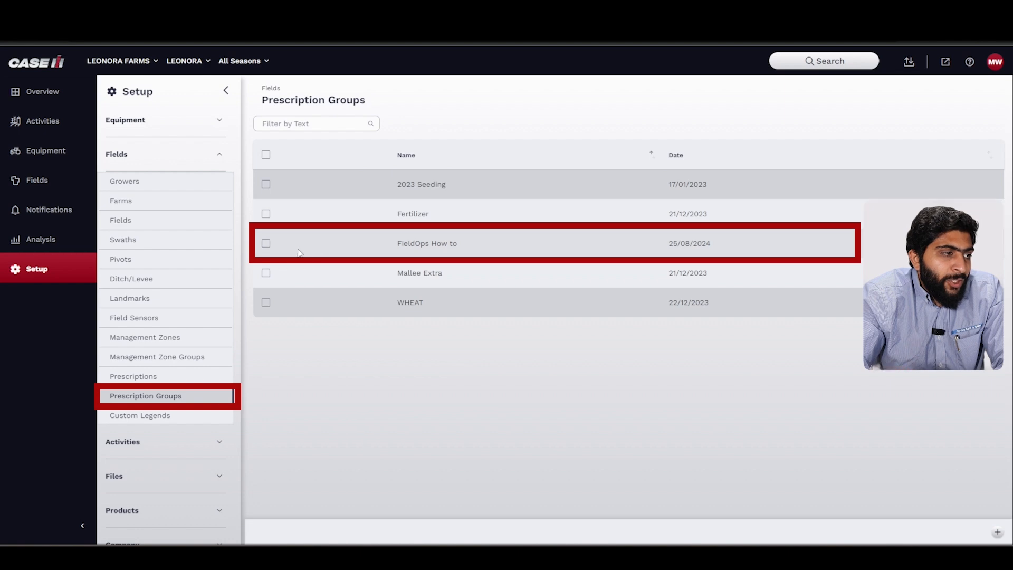
left_click(265, 244)
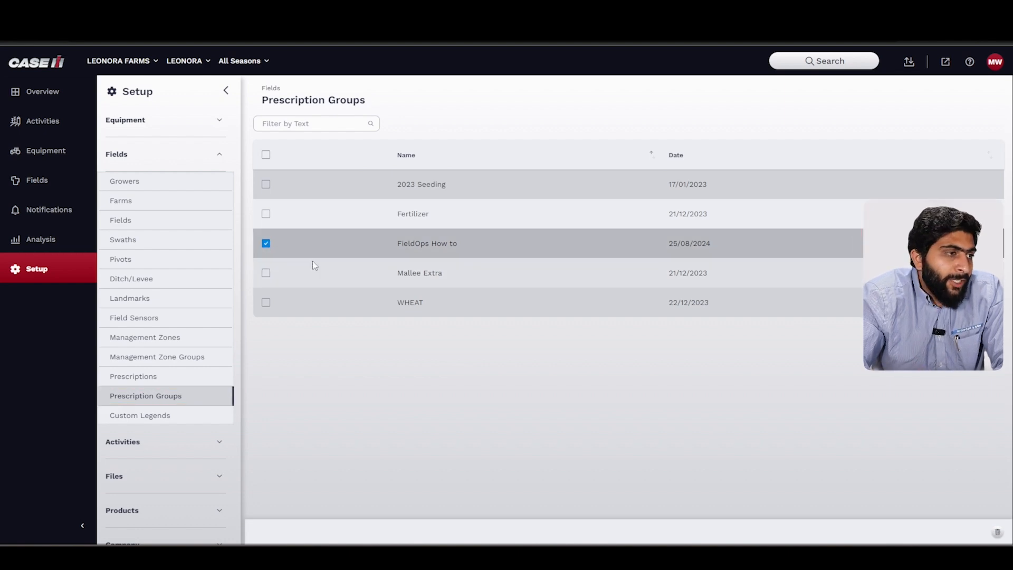
left_click(266, 249)
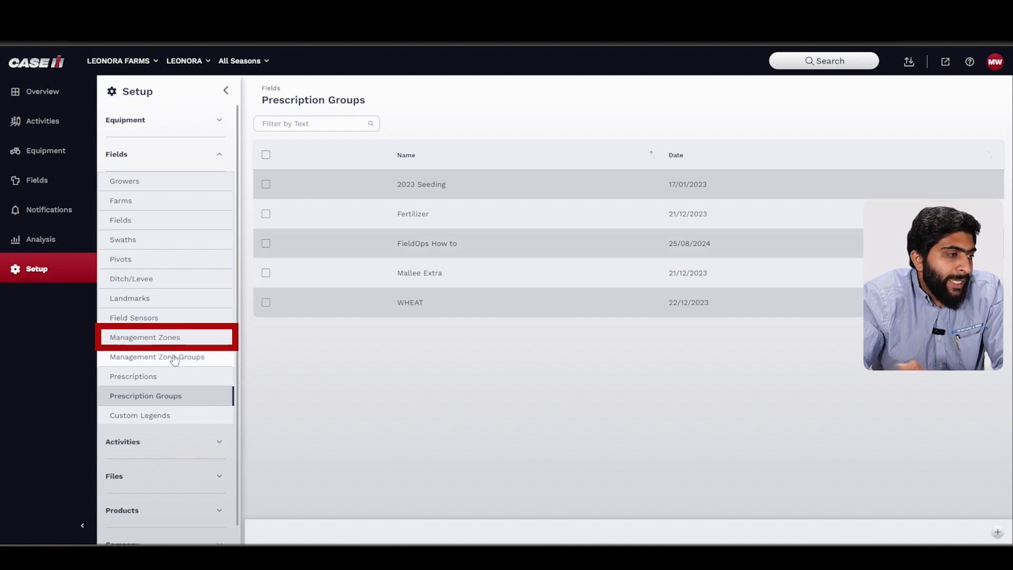
Open the Management Zones list in the field setup and start adding a new management zone.
left_click(163, 342)
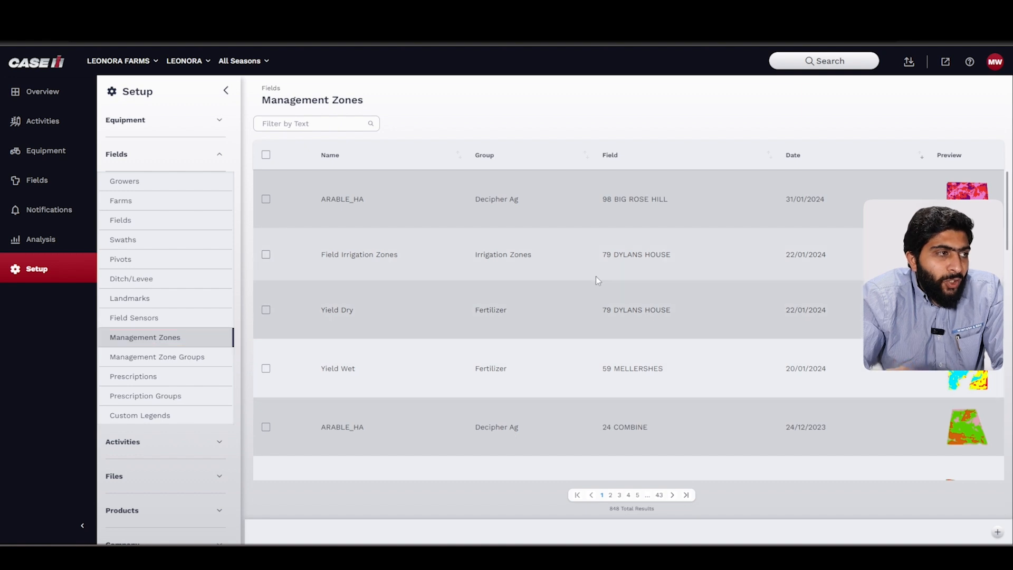
left_click(997, 533)
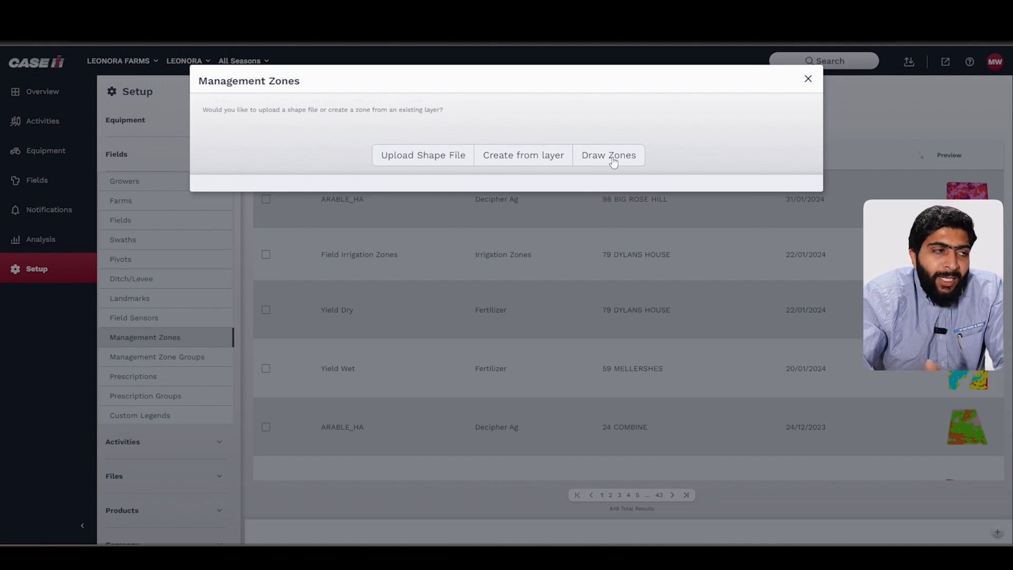
left_click(390, 161)
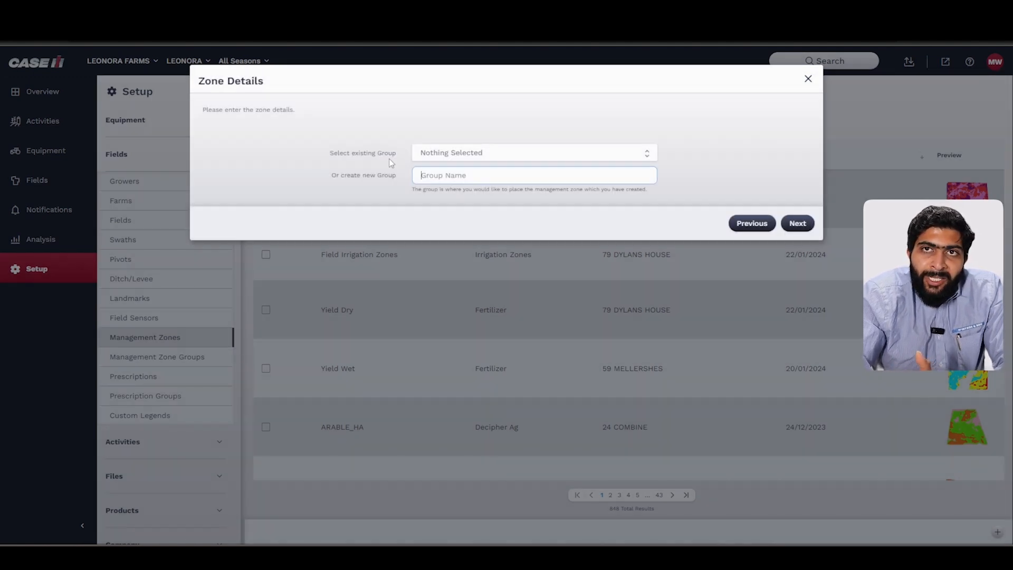
left_click(481, 157)
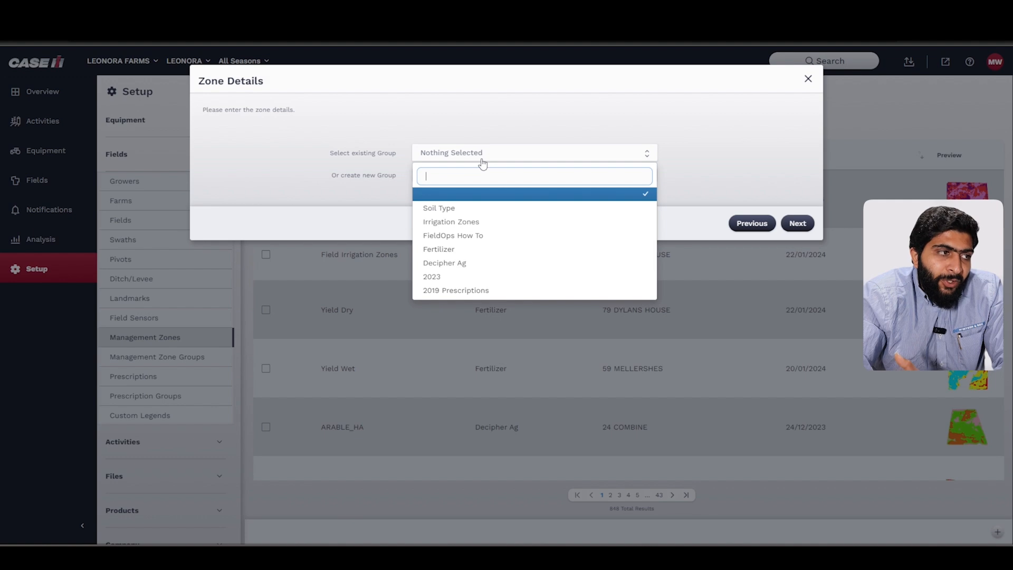
left_click(480, 235)
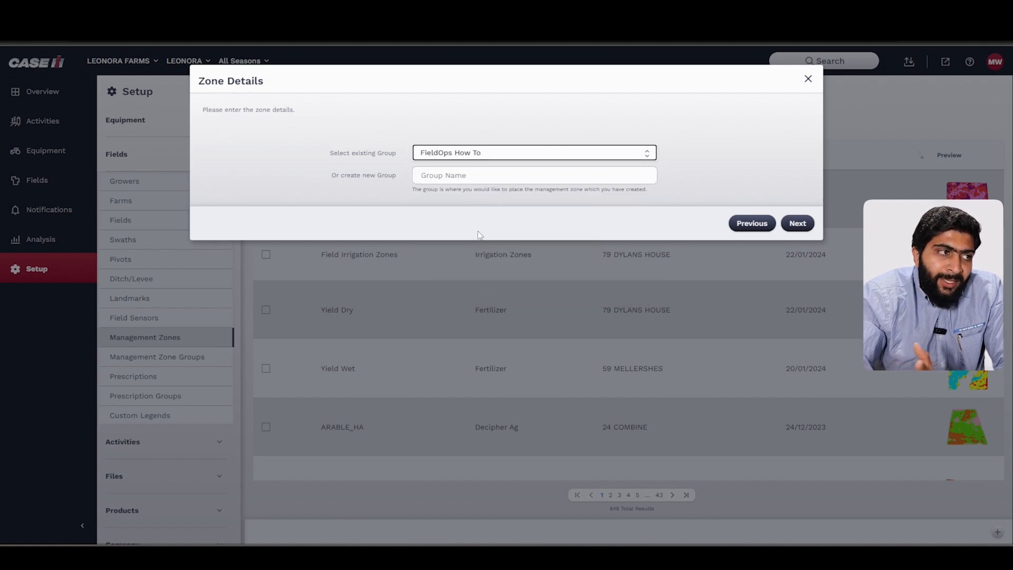
left_click(458, 178)
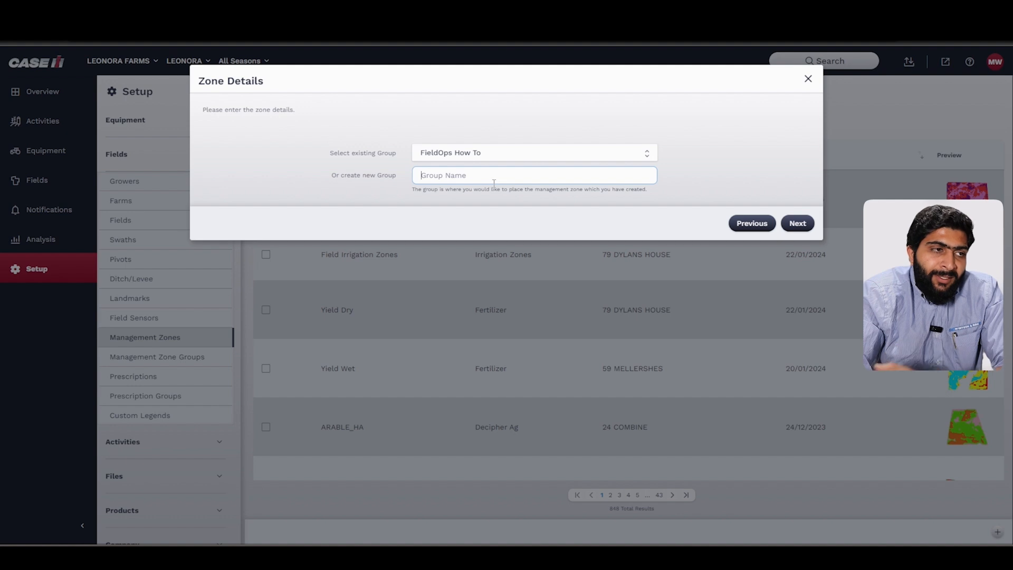
left_click(793, 229)
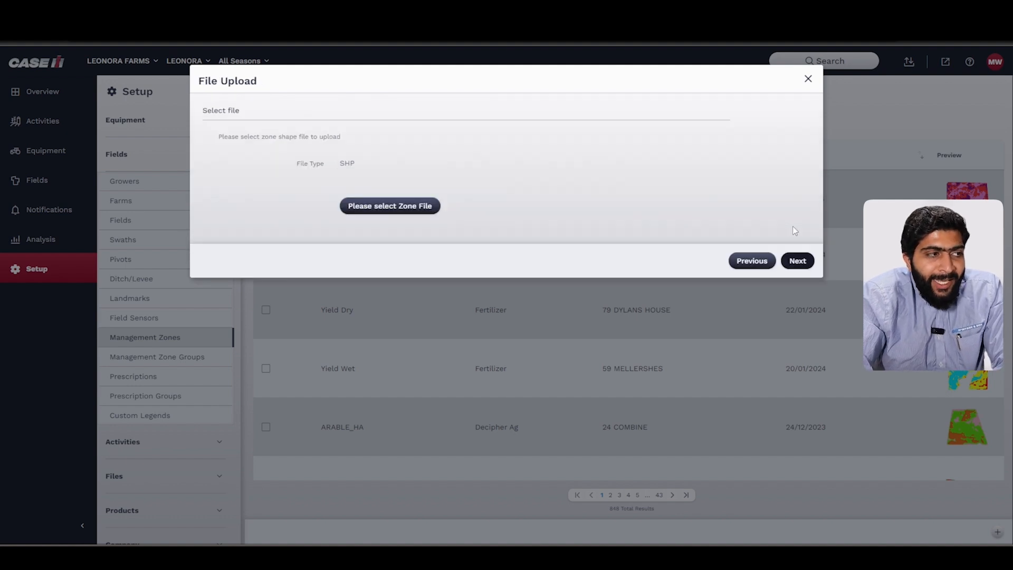
left_click(381, 211)
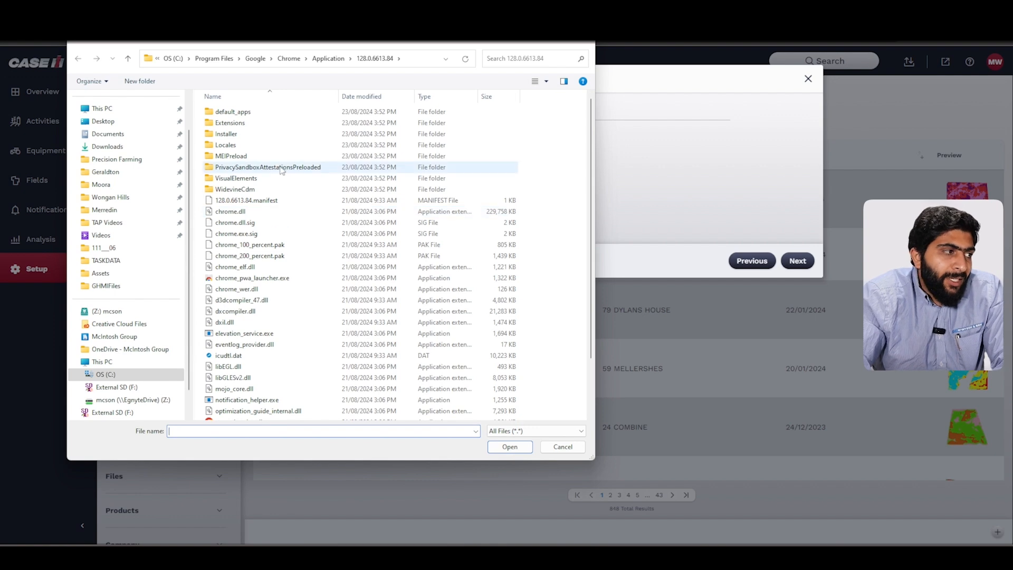
left_click(106, 147)
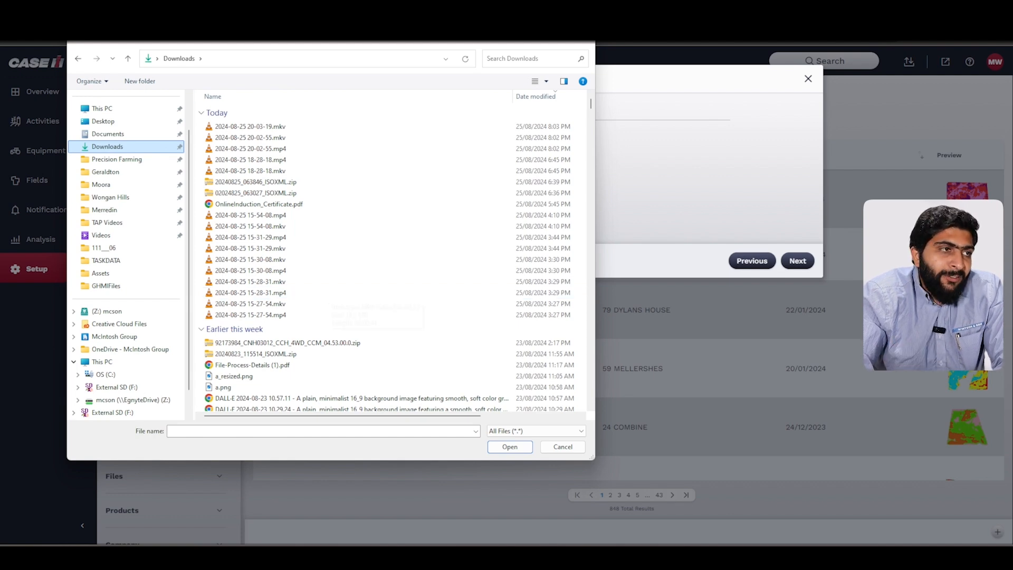
left_click(587, 42)
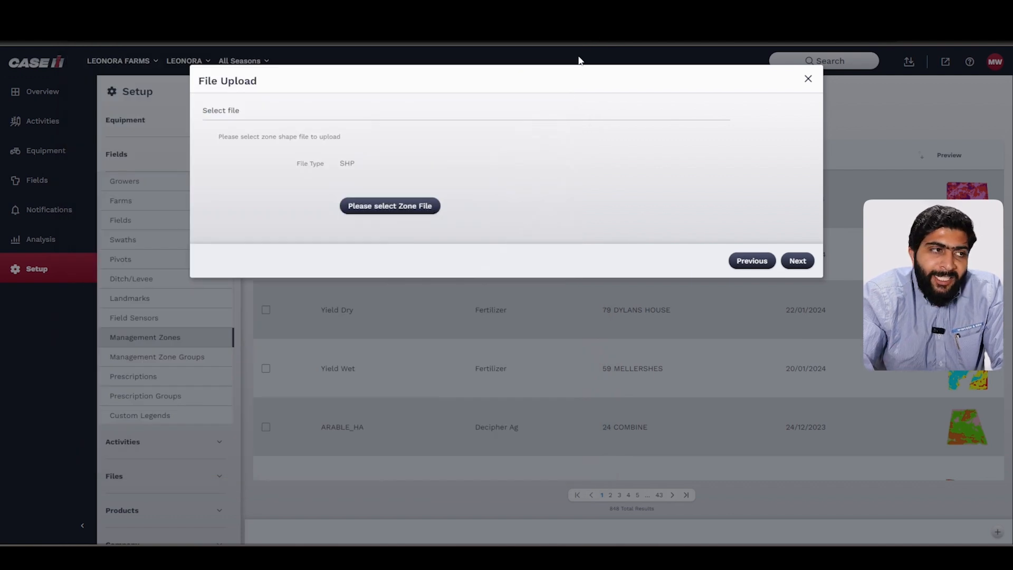
left_click(753, 268)
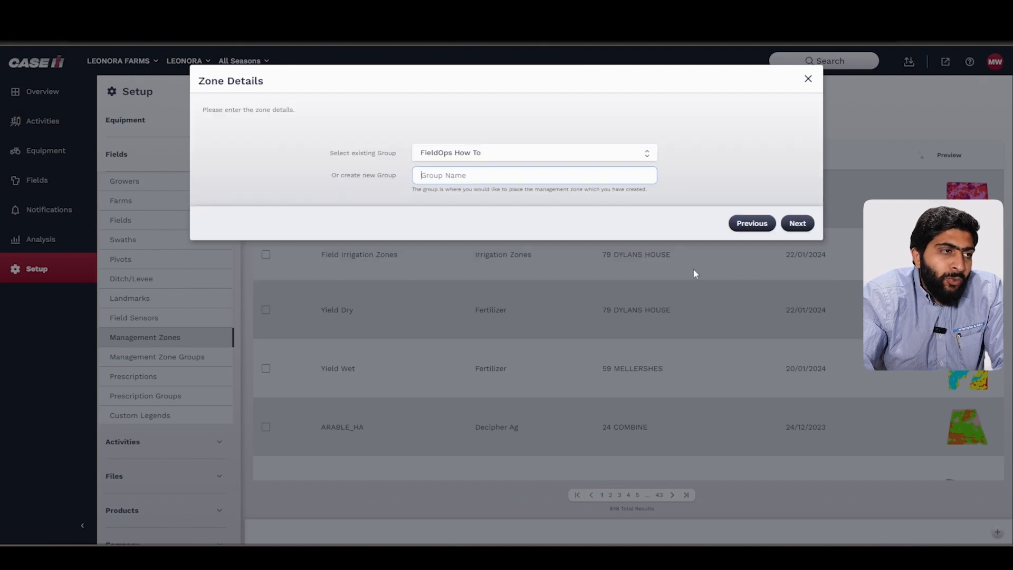
left_click(757, 225)
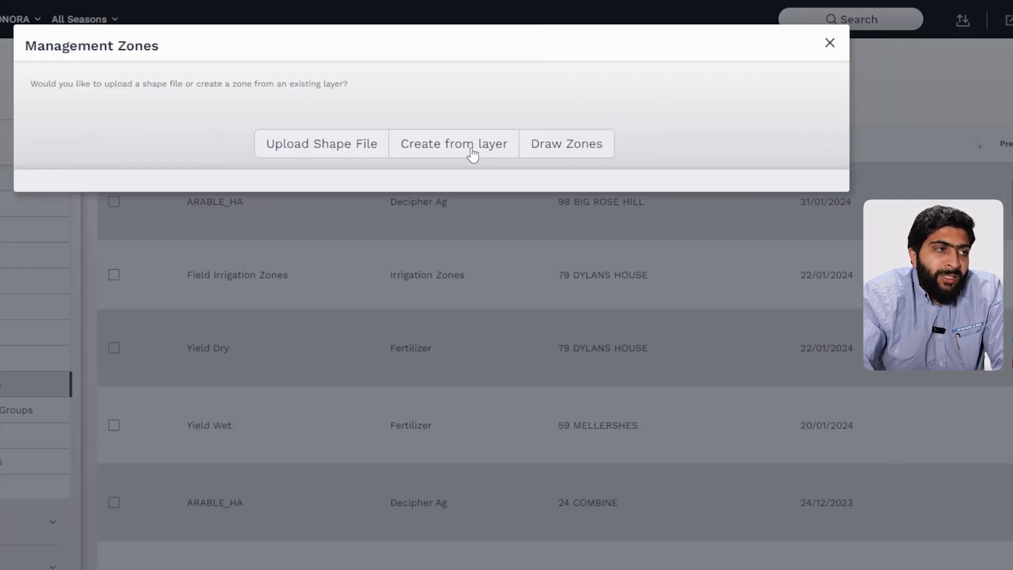
Choose to create the management zone from an existing layer and place it in the FieldOps How To group.
left_click(472, 150)
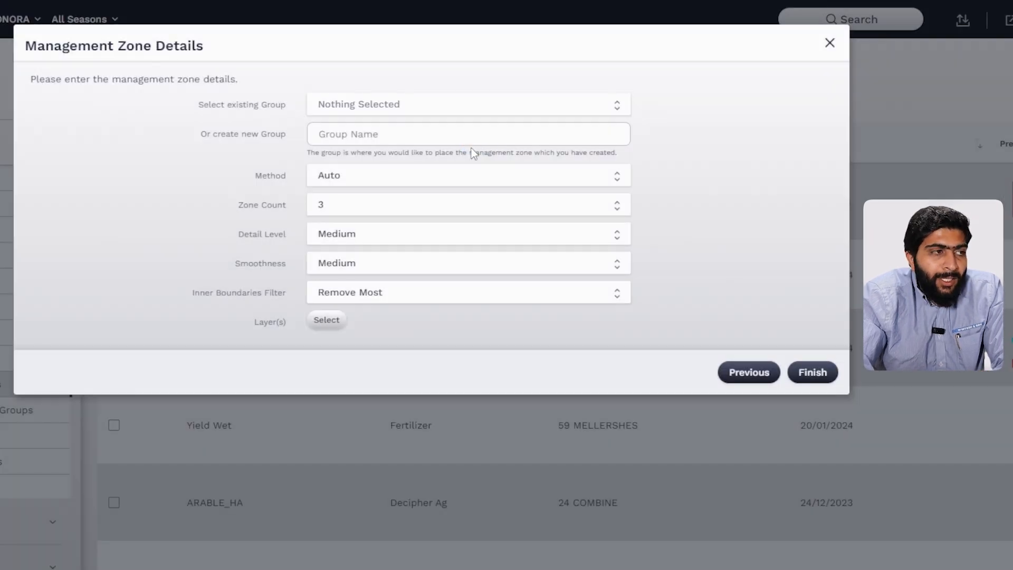
left_click(428, 108)
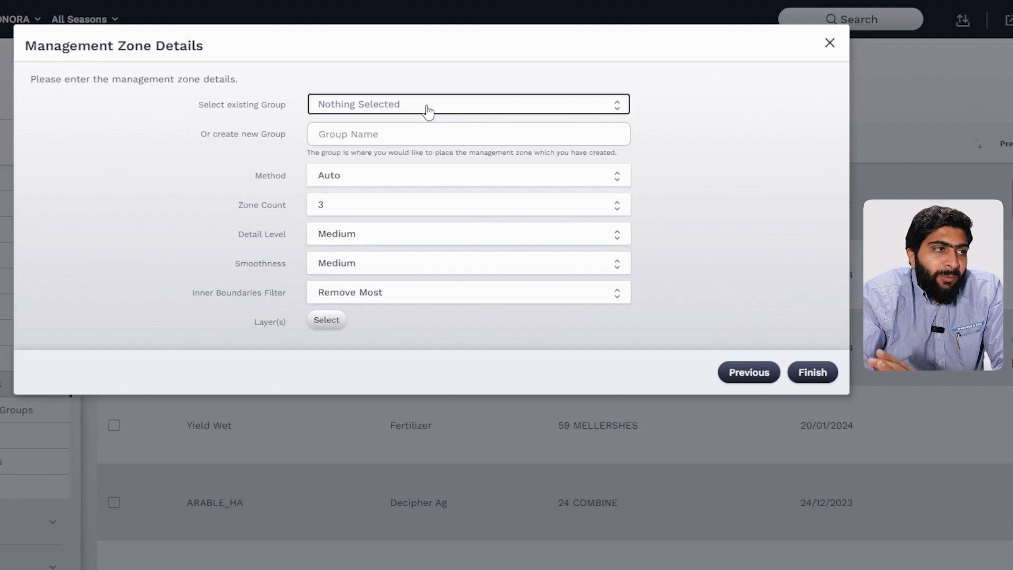
left_click(418, 214)
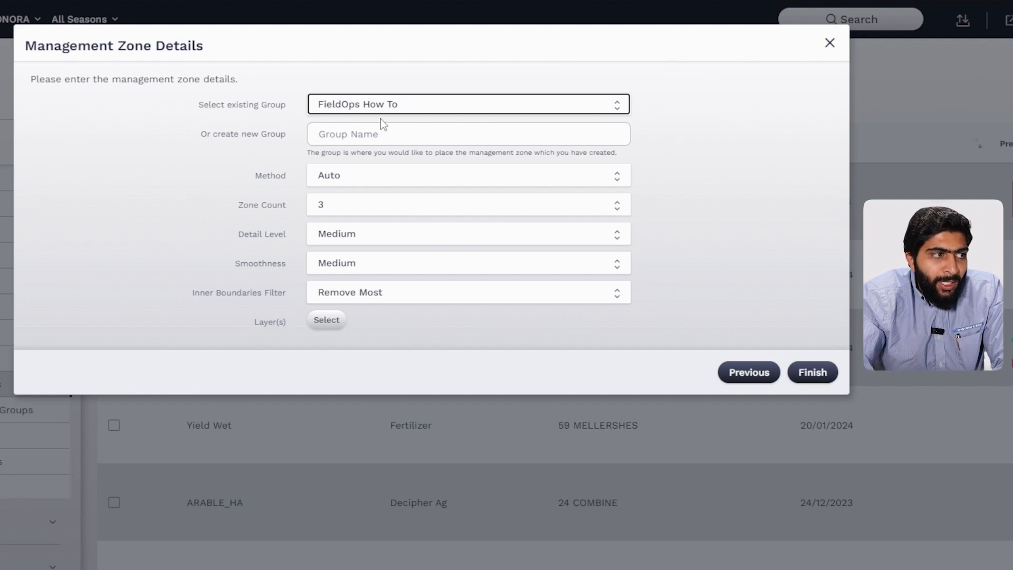
Set the zone method to Custom Breaks, keeping the zone count at 3 and the inner boundaries filter at Remove Most.
left_click(376, 175)
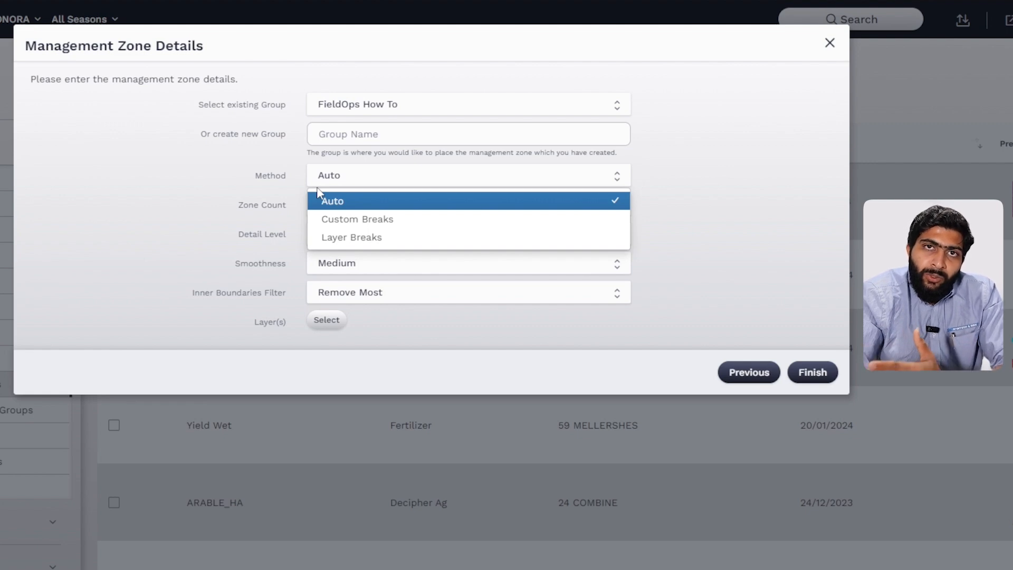
left_click(362, 220)
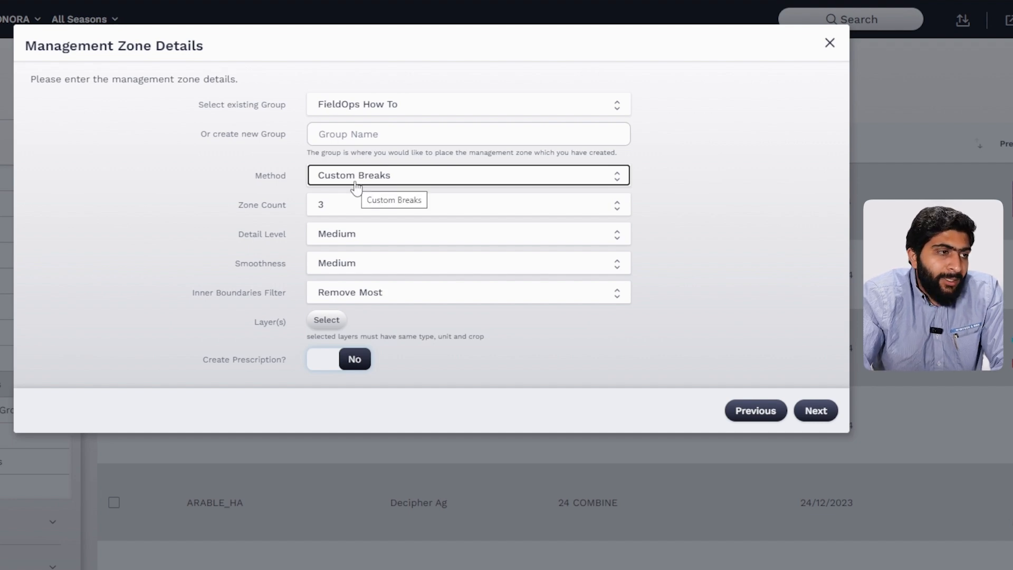
left_click(384, 211)
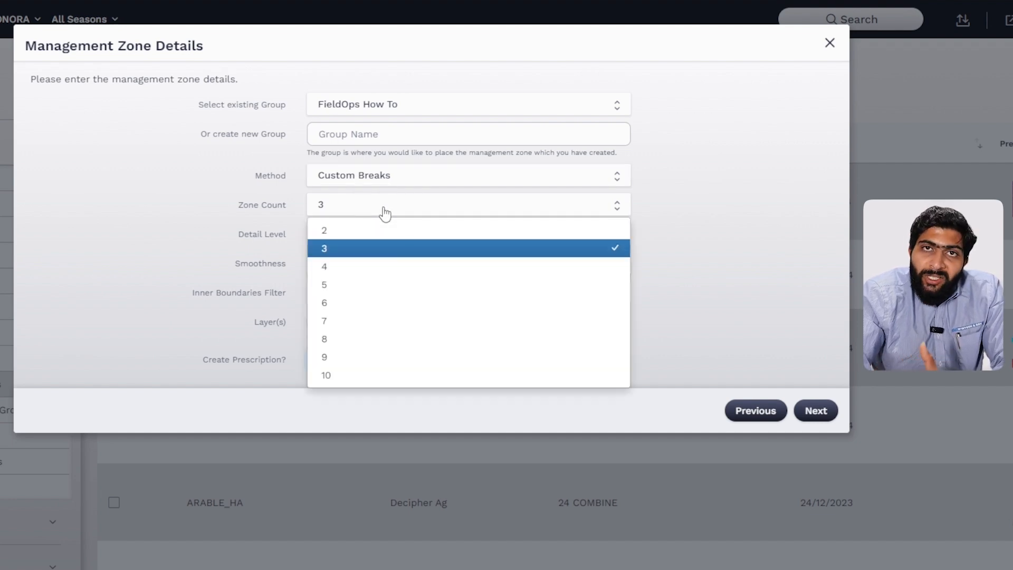
left_click(384, 211)
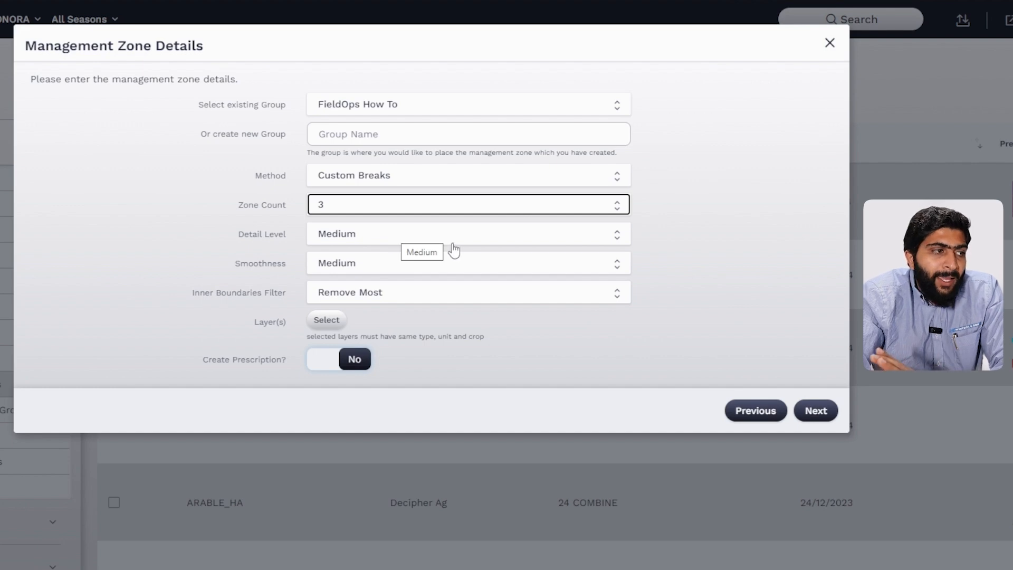
left_click(426, 304)
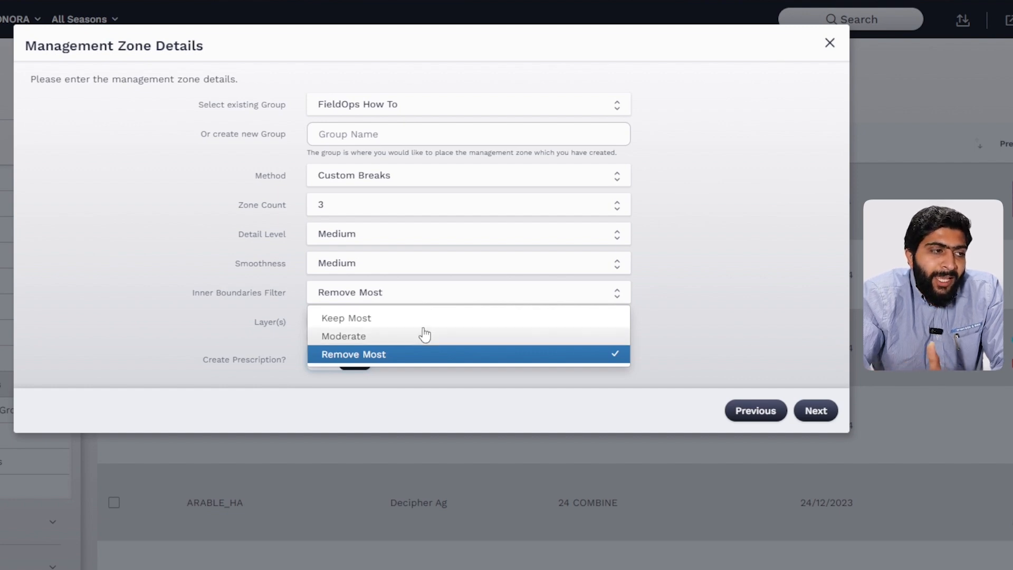
left_click(425, 355)
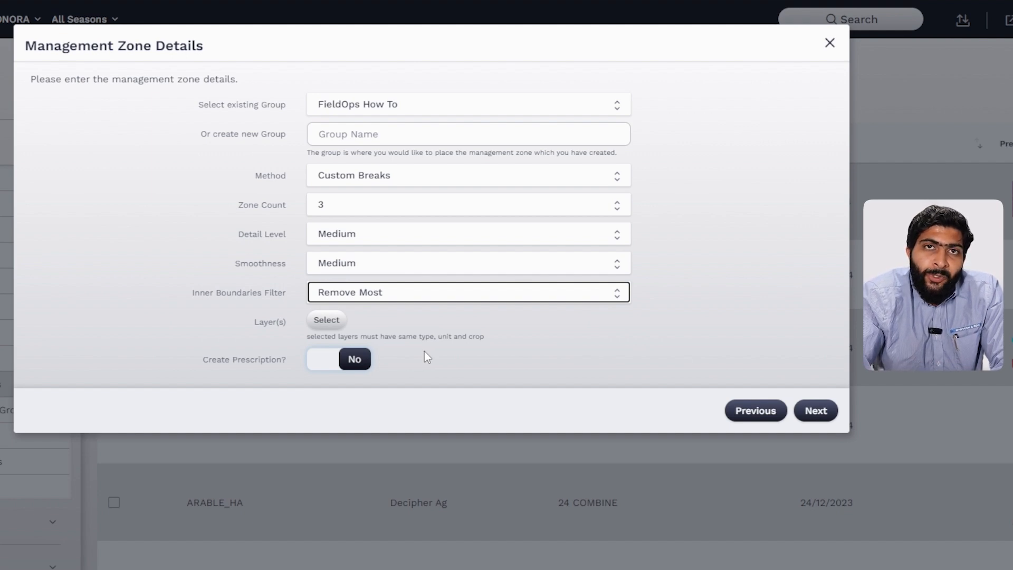
Open the layer selection for the management zone and filter the layers to field 53 STEVENS.
left_click(326, 320)
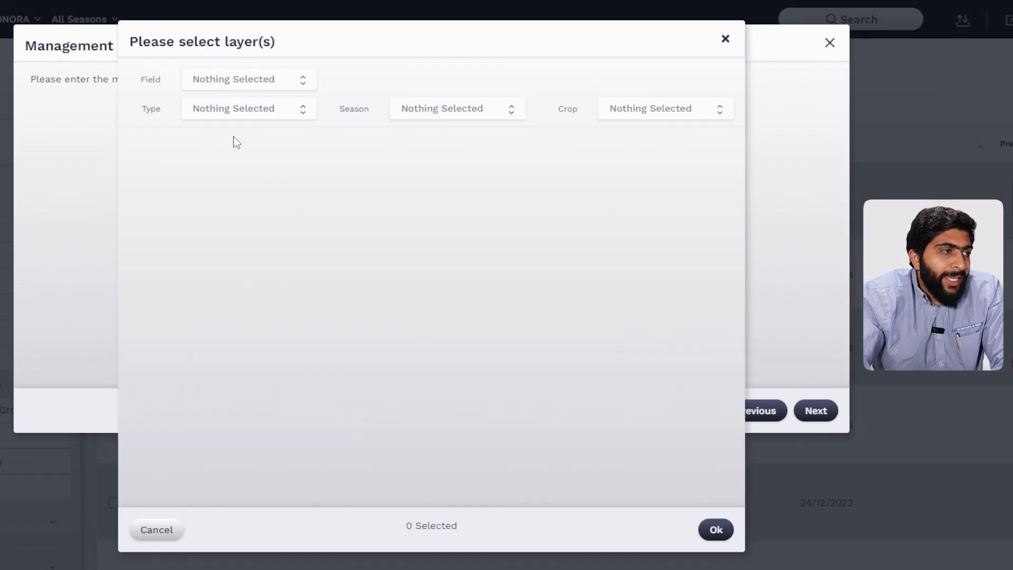
left_click(221, 81)
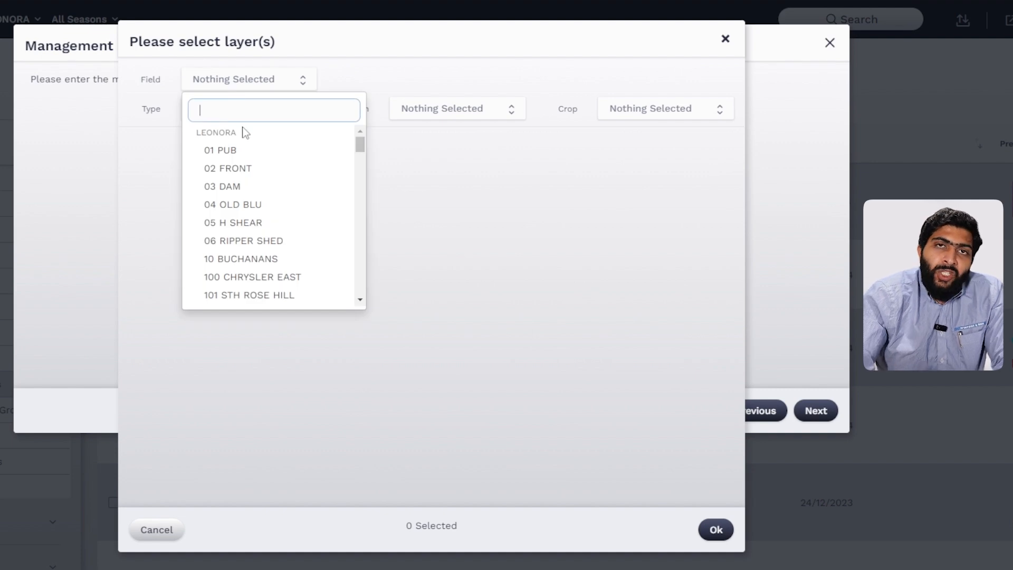
type("53")
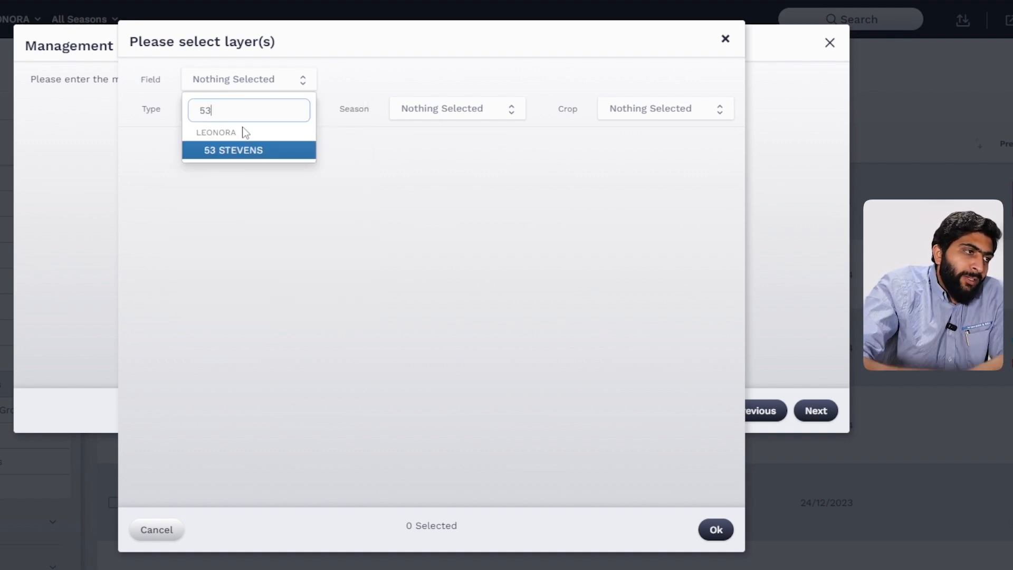
left_click(261, 157)
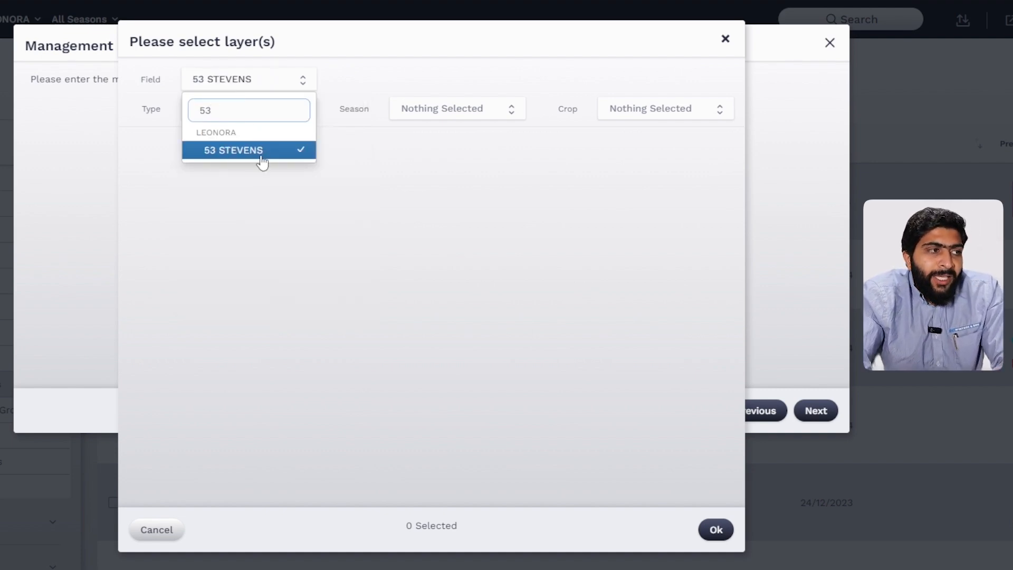
left_click(274, 217)
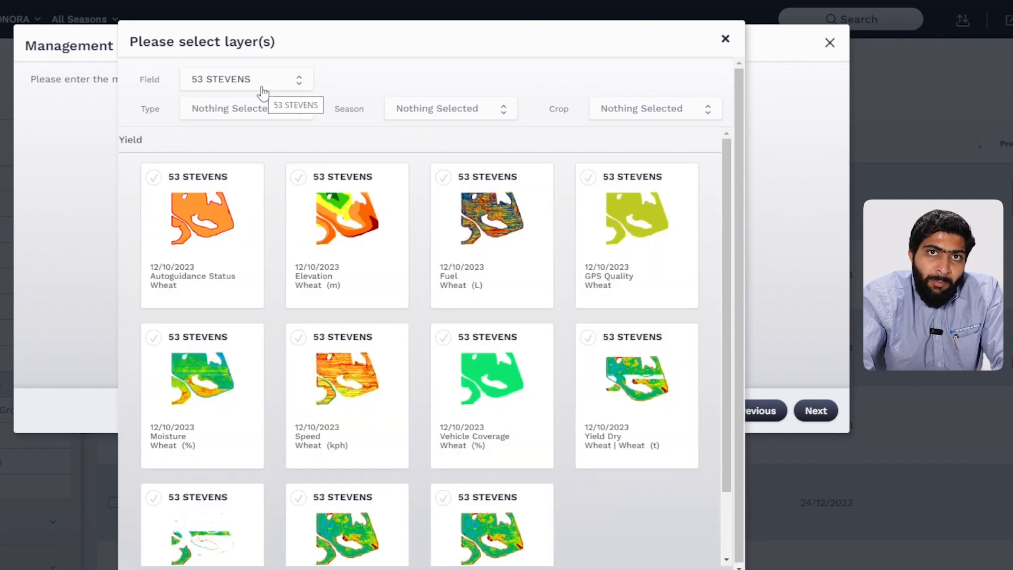
Look through the list of available fields in the layer selection, keeping 53 STEVENS.
left_click(230, 82)
left_click(267, 237)
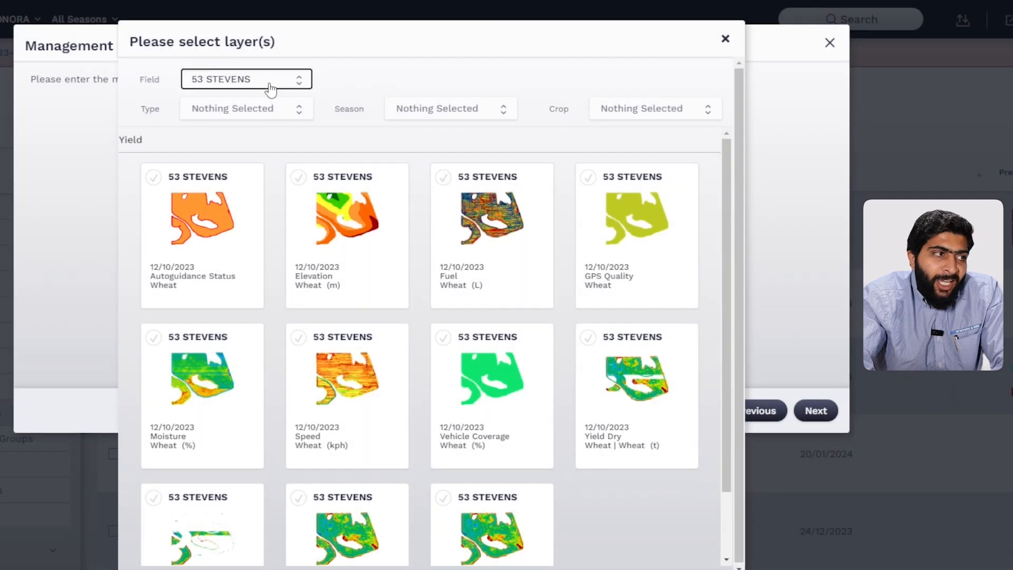
left_click(270, 88)
scroll(303, 245, "down", 8)
scroll(304, 247, "down", 2)
scroll(303, 245, "up", 5)
left_click(384, 80)
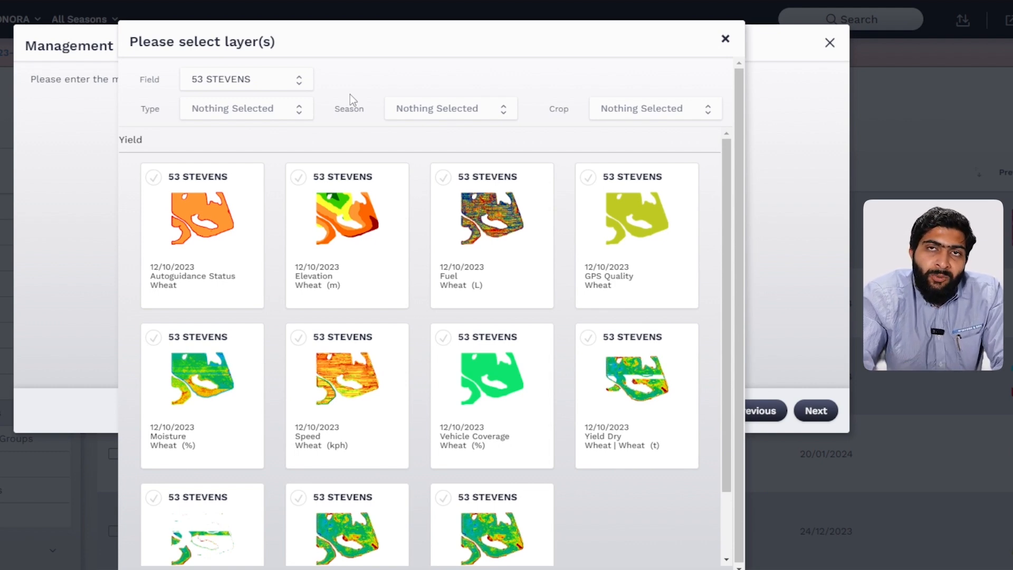
Use the 12/10/2023 Yield Dry layer for Wheat (t) and turn on prescription creation, continuing to the prescription details.
scroll(446, 317, "down", 2)
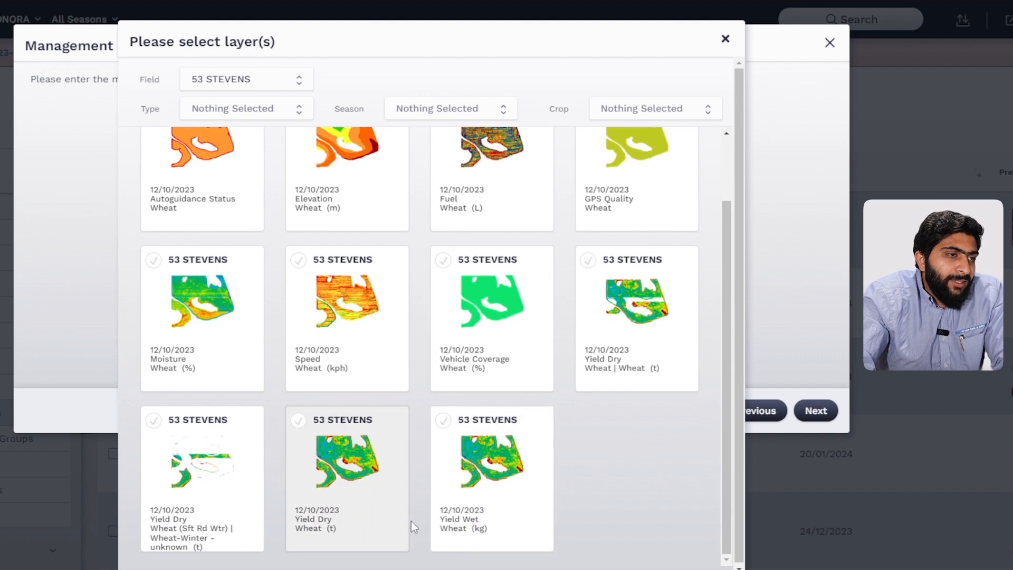
left_click(358, 483)
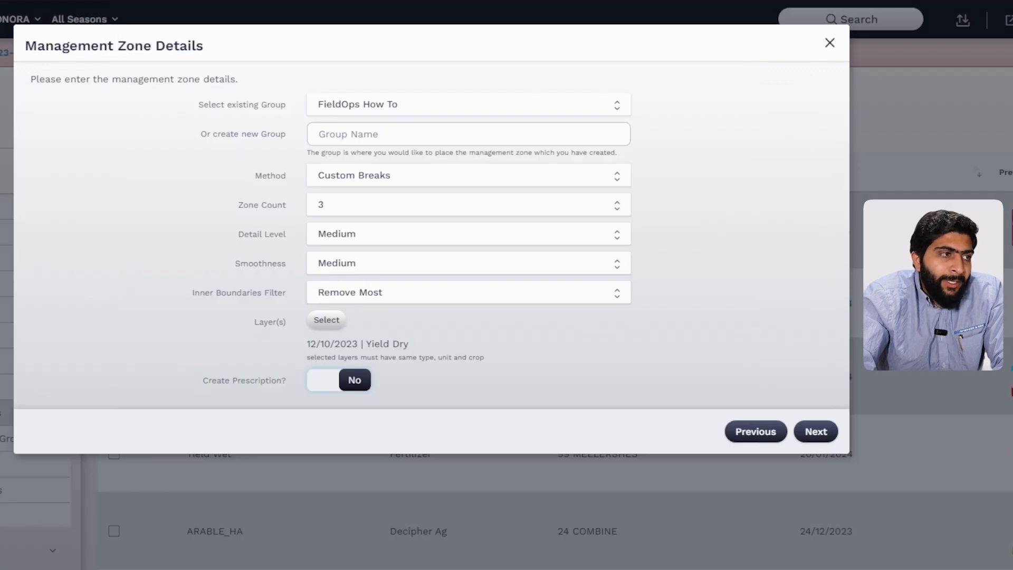
left_click(324, 389)
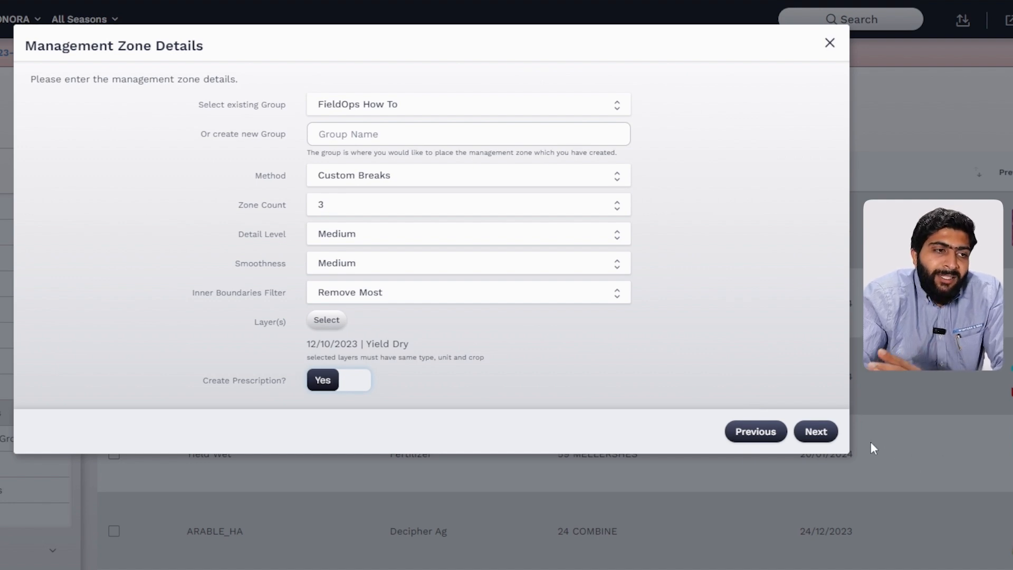
left_click(816, 431)
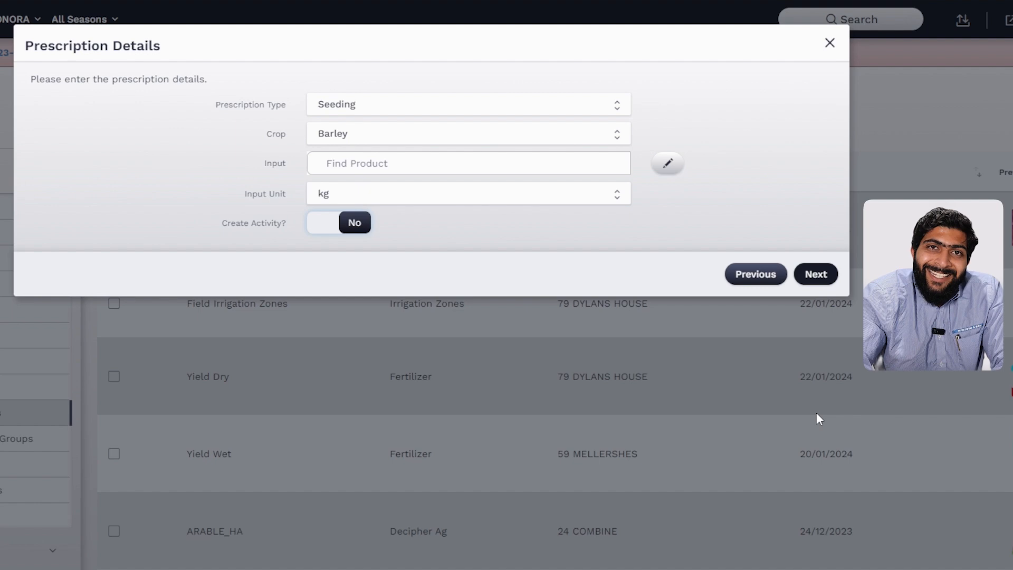
Keep the prescription type as Seeding and set its crop to Canola.
left_click(433, 112)
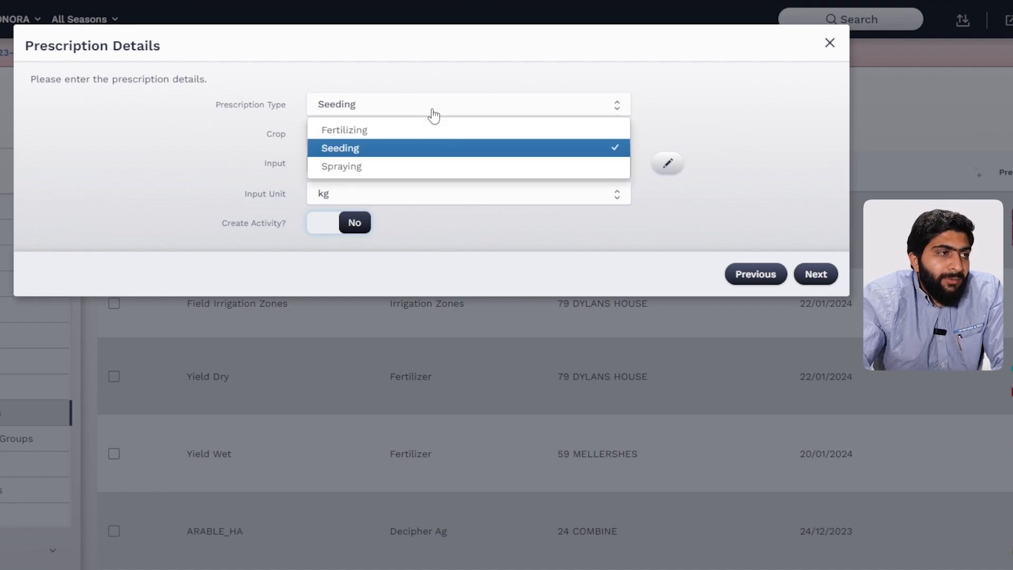
left_click(432, 113)
left_click(418, 131)
left_click(335, 217)
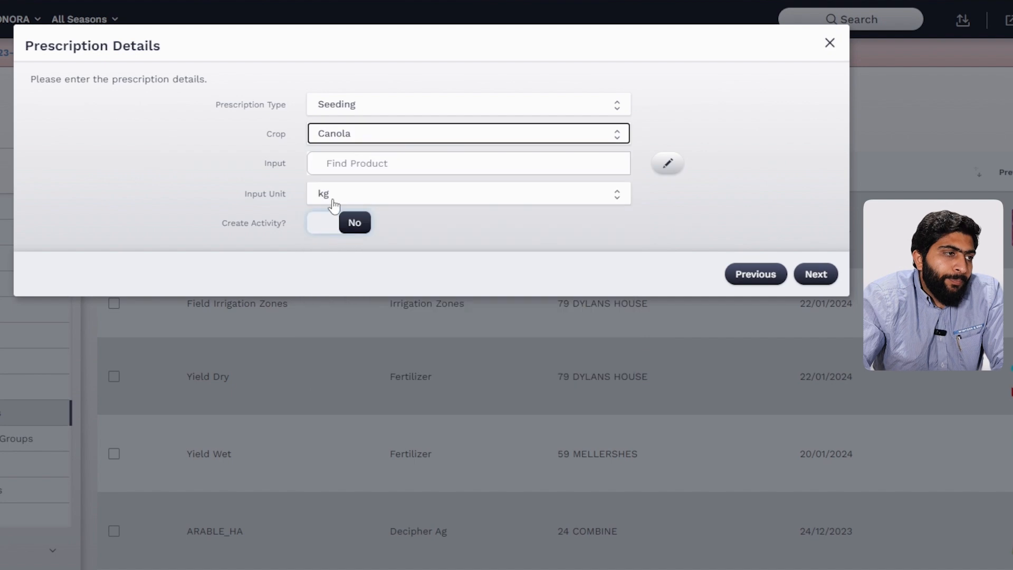
Add a new input product named "Canola - GM" with the type Seed.
left_click(335, 165)
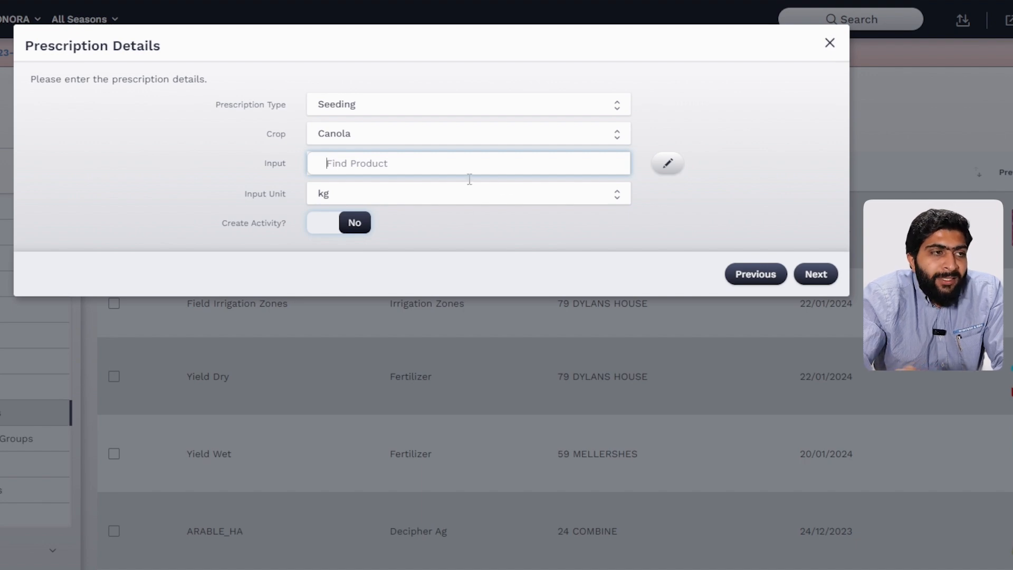
left_click(670, 168)
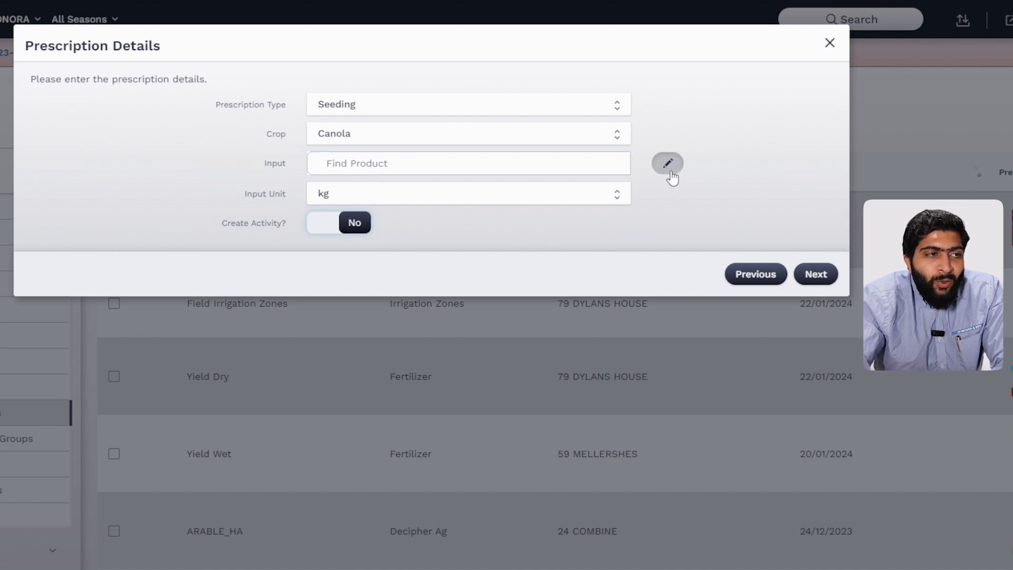
left_click(510, 119)
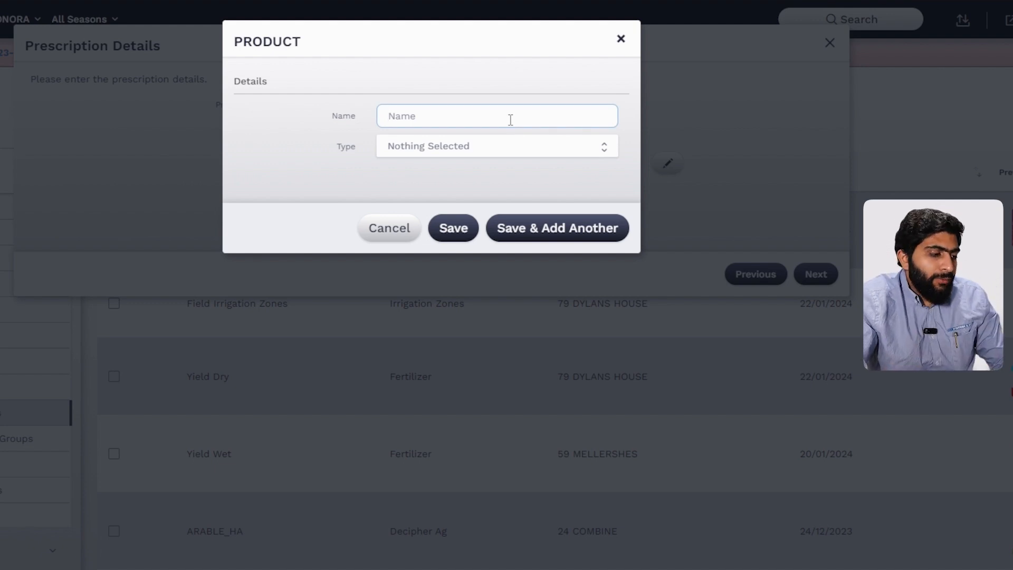
type("Cani")
key("BackSpace")
type("o")
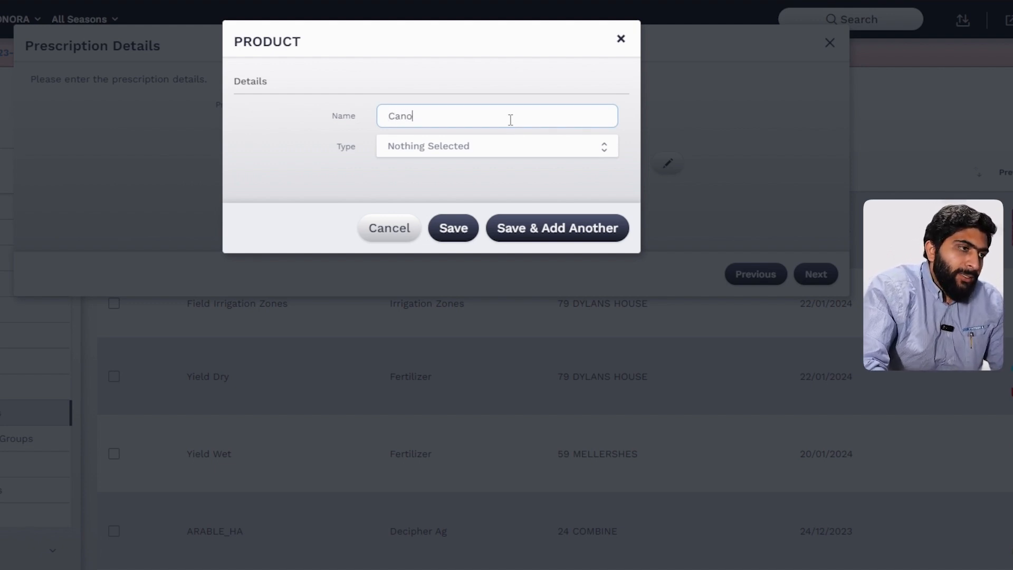
type("la - GM")
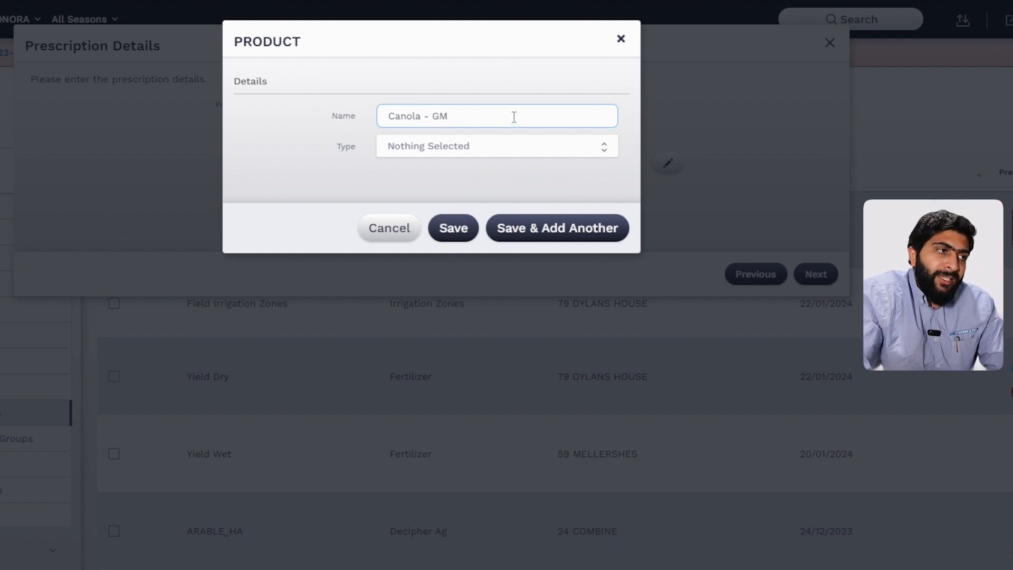
left_click(520, 150)
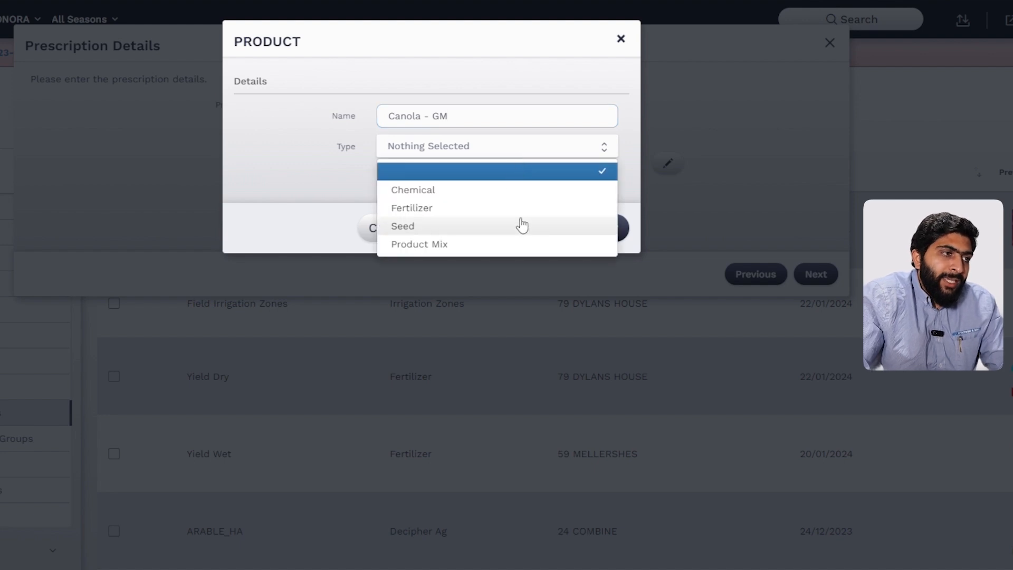
left_click(520, 226)
Set the product's manufacturer to AgriMaxx, brand to BECKS and crop to Canola, leaving the seed treatment blank.
left_click(502, 150)
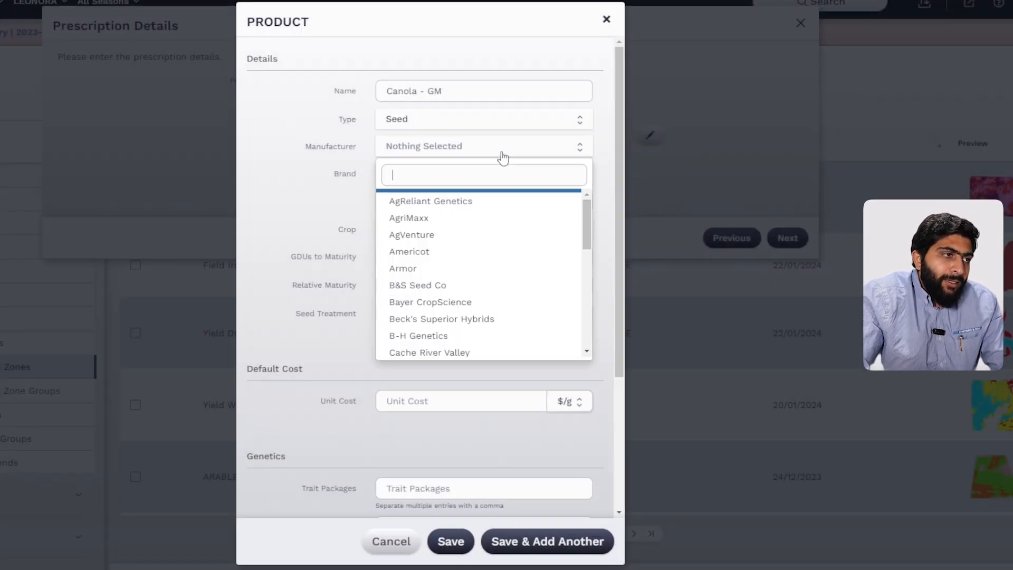
left_click(498, 213)
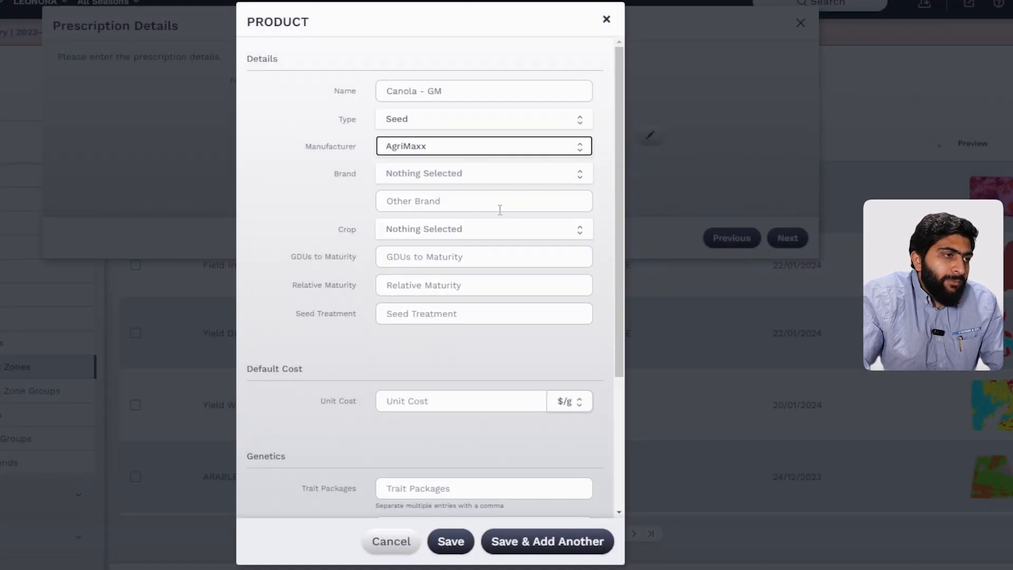
left_click(440, 173)
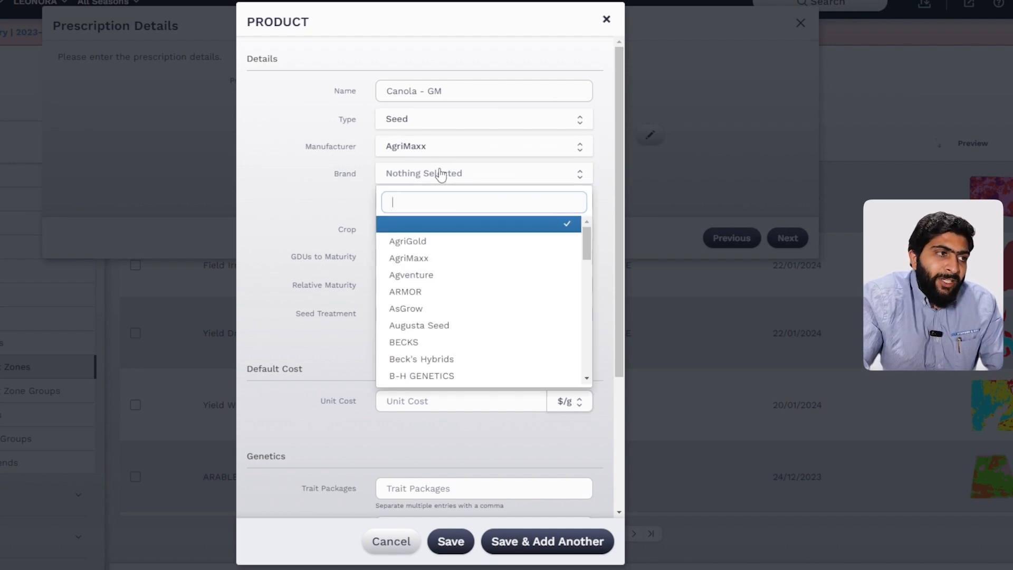
left_click(443, 345)
left_click(417, 203)
left_click(396, 235)
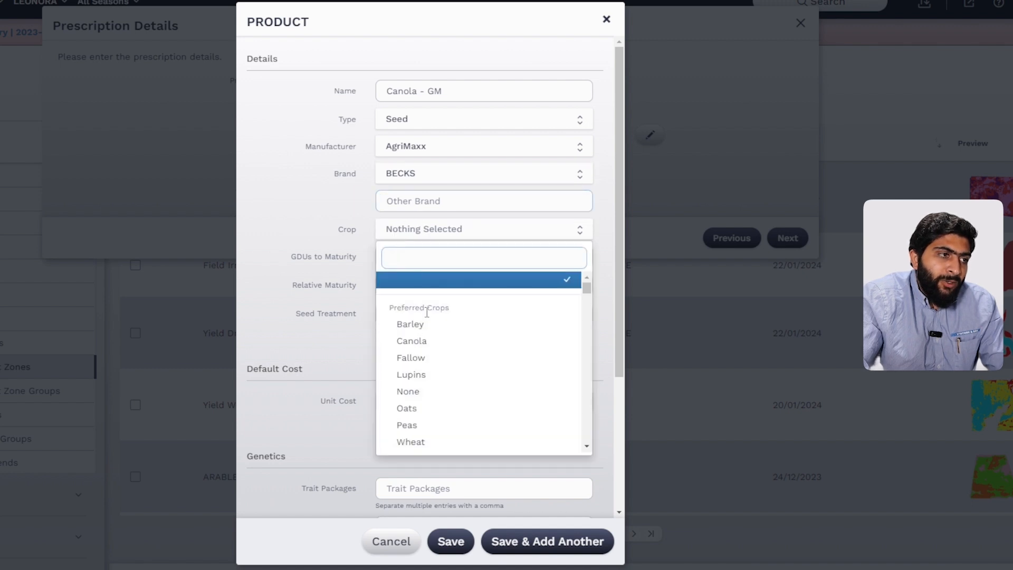
left_click(423, 343)
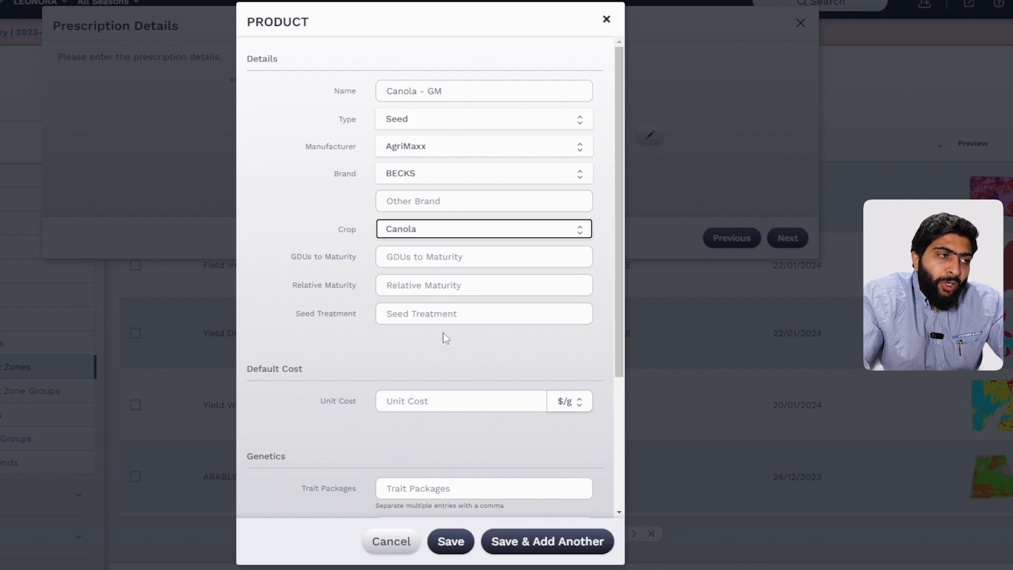
left_click(440, 316)
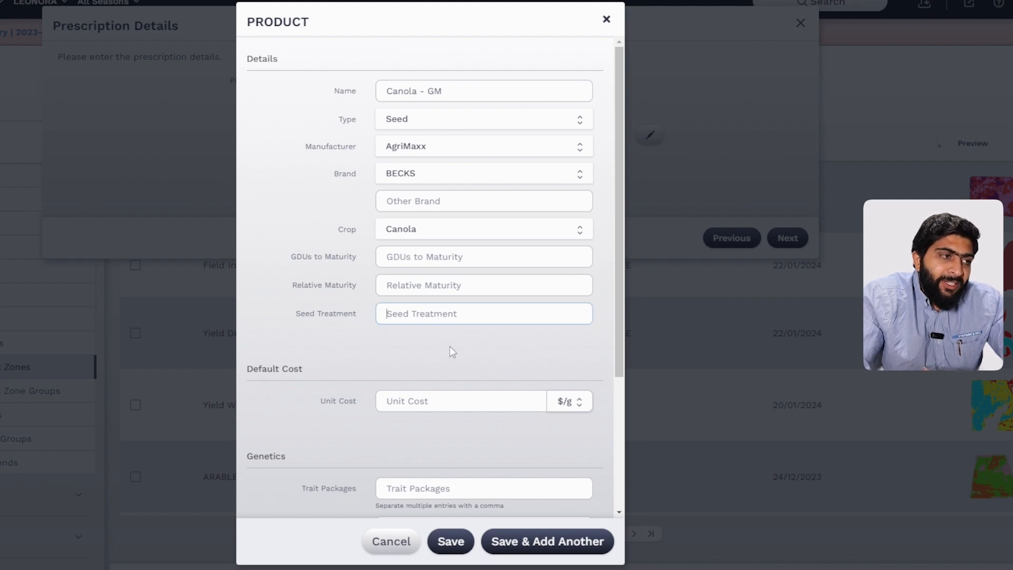
Set the product's default unit cost to 100 $/kseeds.
left_click(442, 405)
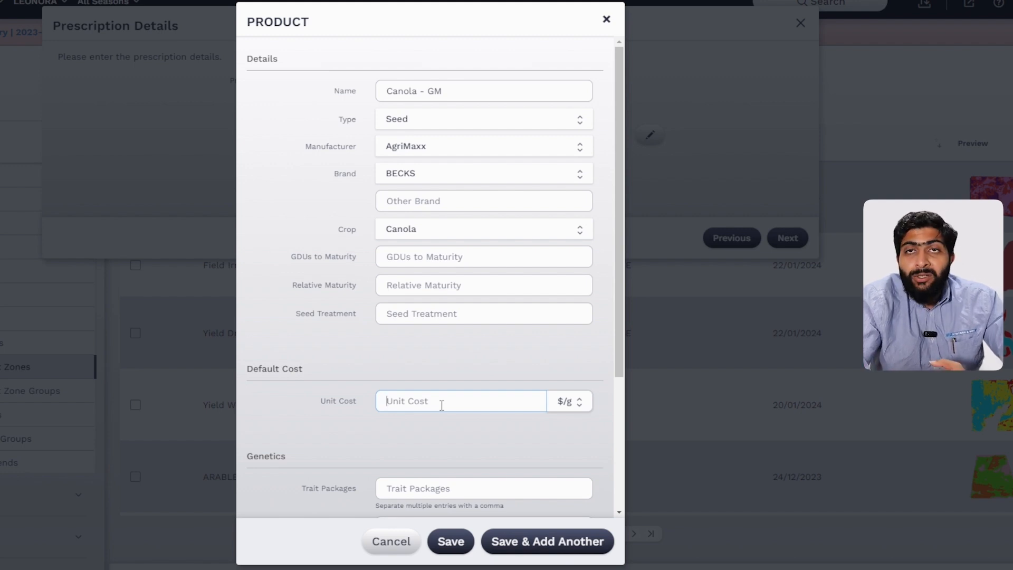
left_click(563, 407)
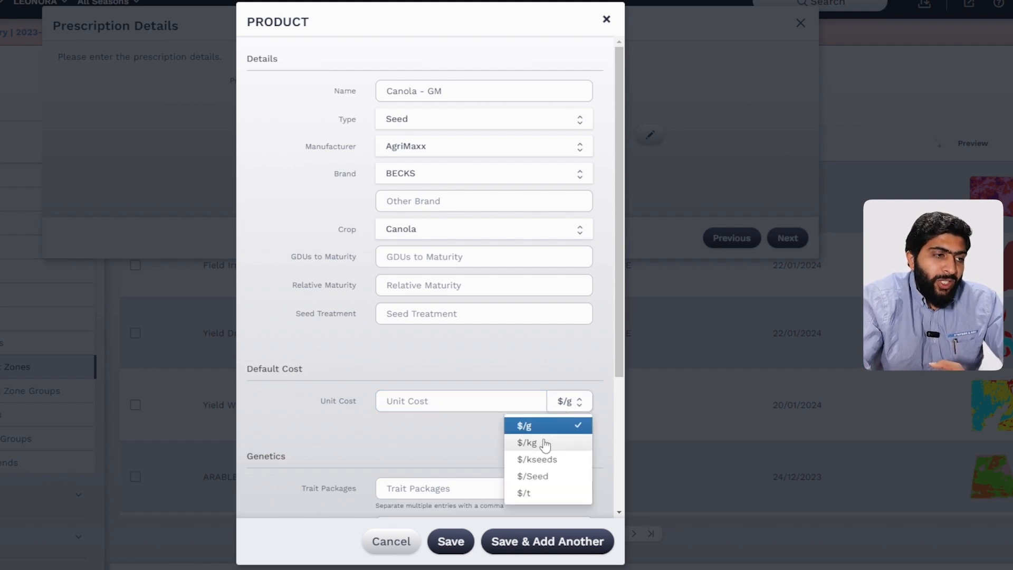
left_click(558, 459)
left_click(455, 398)
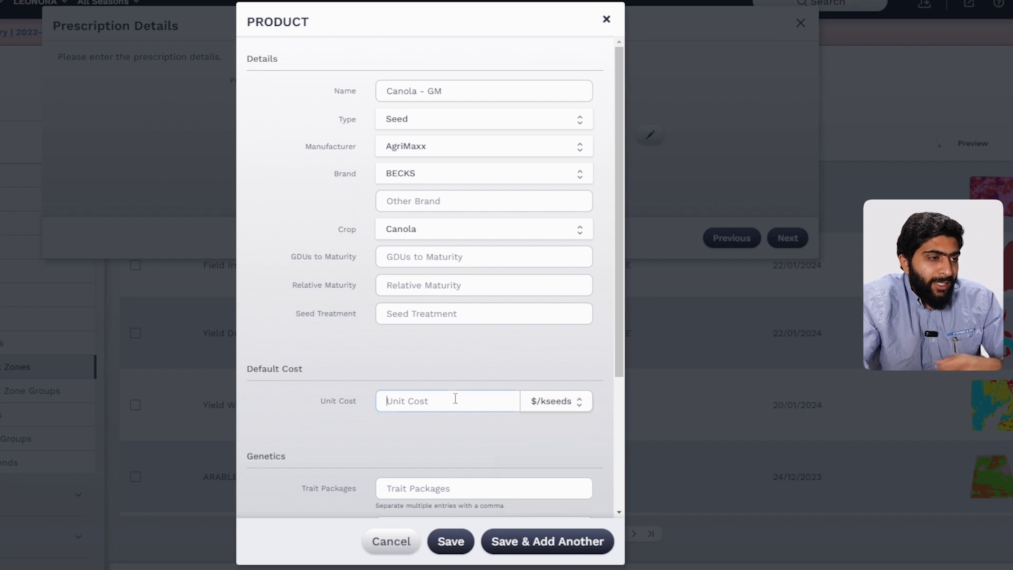
type("500")
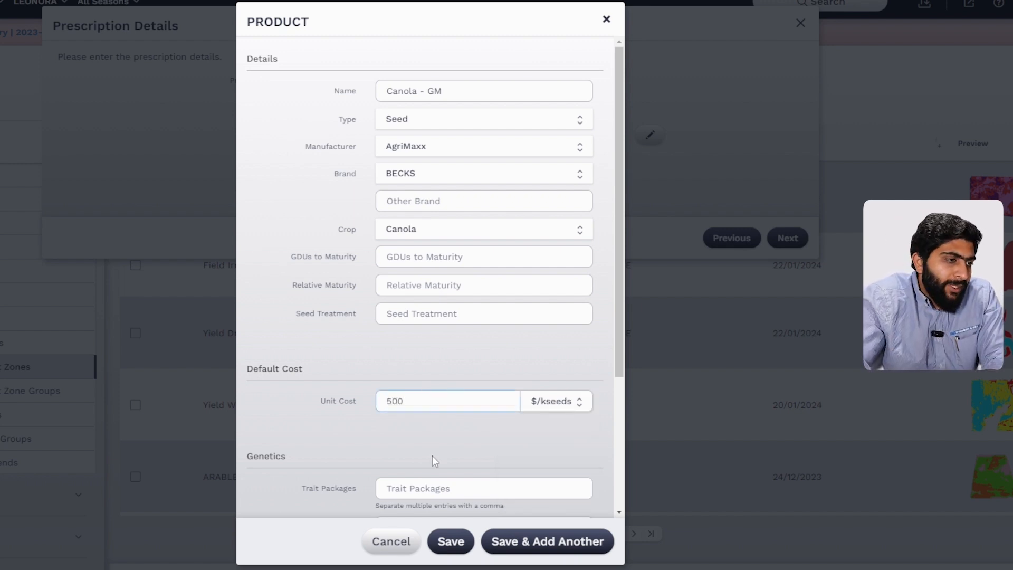
key("BackSpace")
key("BackSpace")
key("BackSpace")
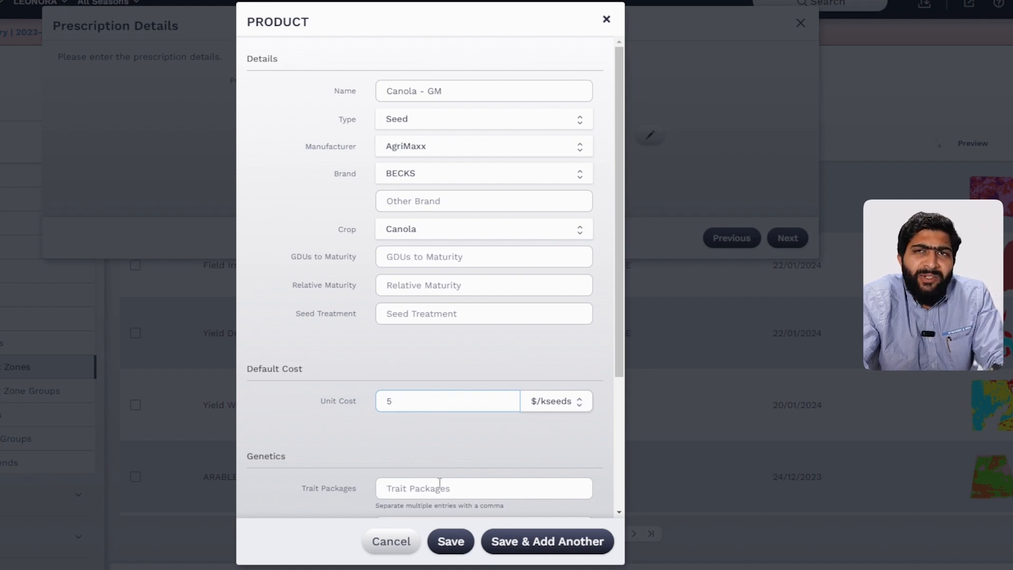
type("100")
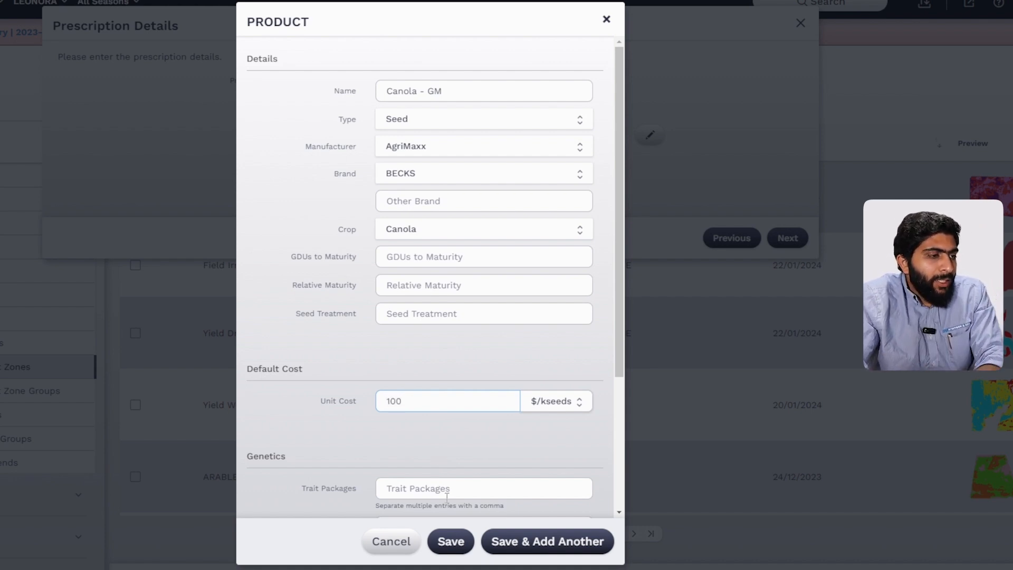
Leave the product's genetics fields blank and save the new product.
scroll(442, 488, "down", 1)
scroll(442, 488, "down", 3)
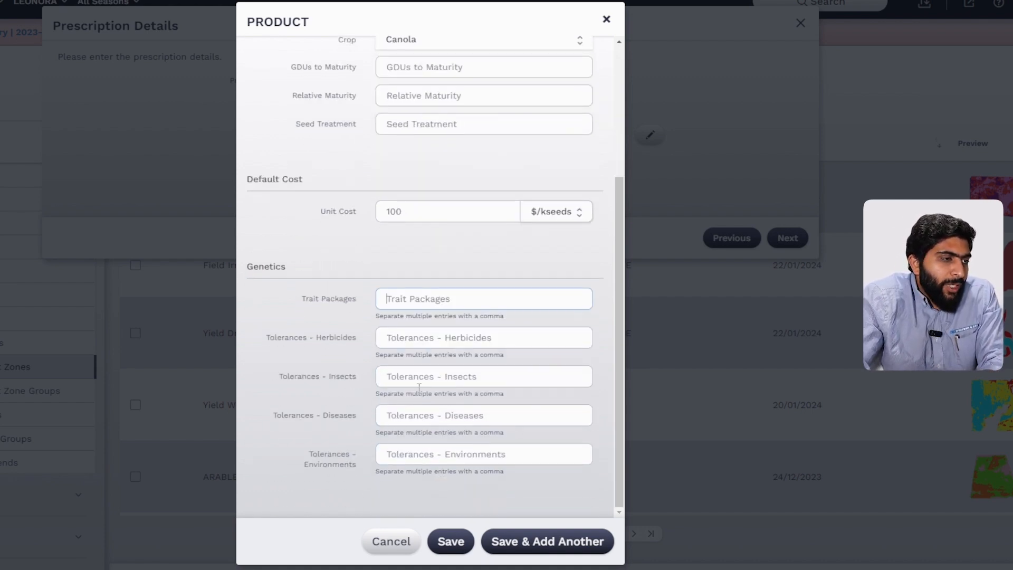
left_click(437, 298)
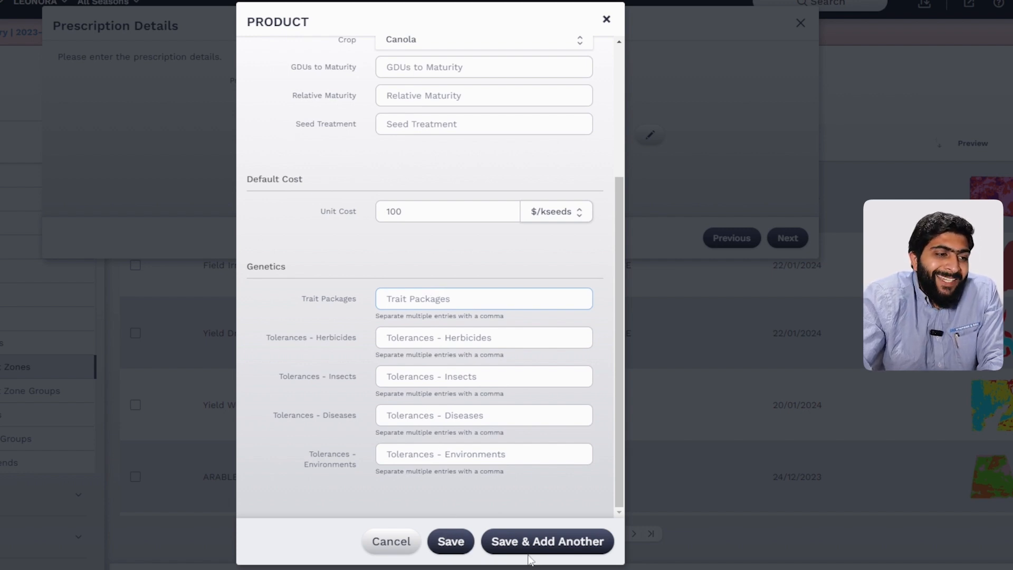
left_click(447, 551)
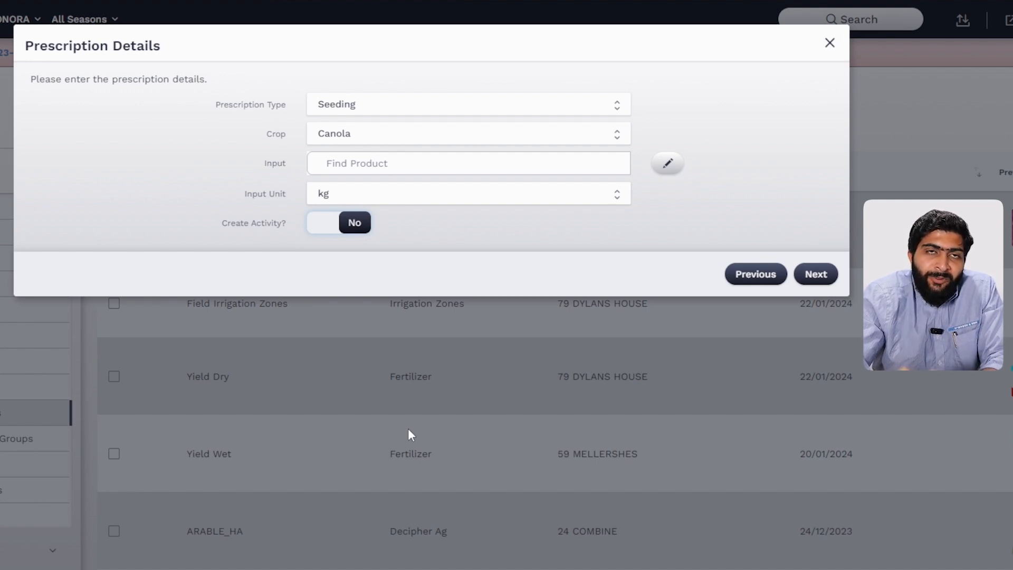
Choose "Canola - GM" as the prescription's input product and continue to the custom breaks.
left_click(340, 163)
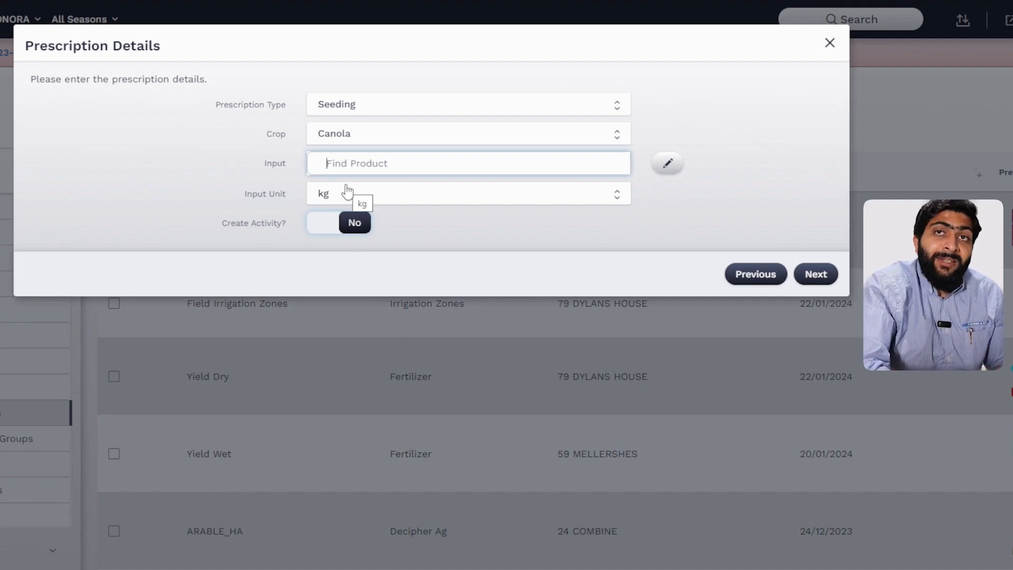
type("Canola")
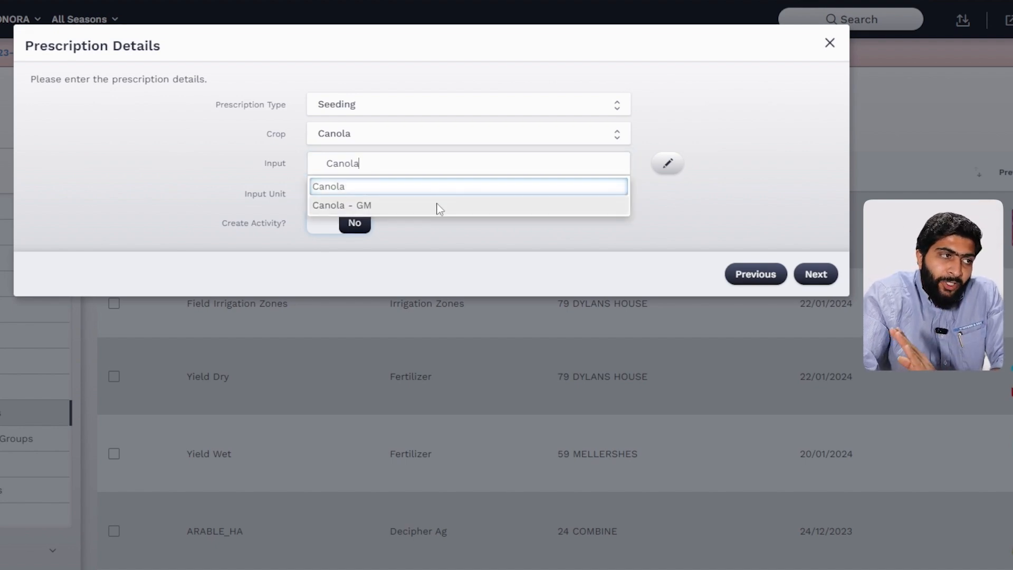
left_click(438, 206)
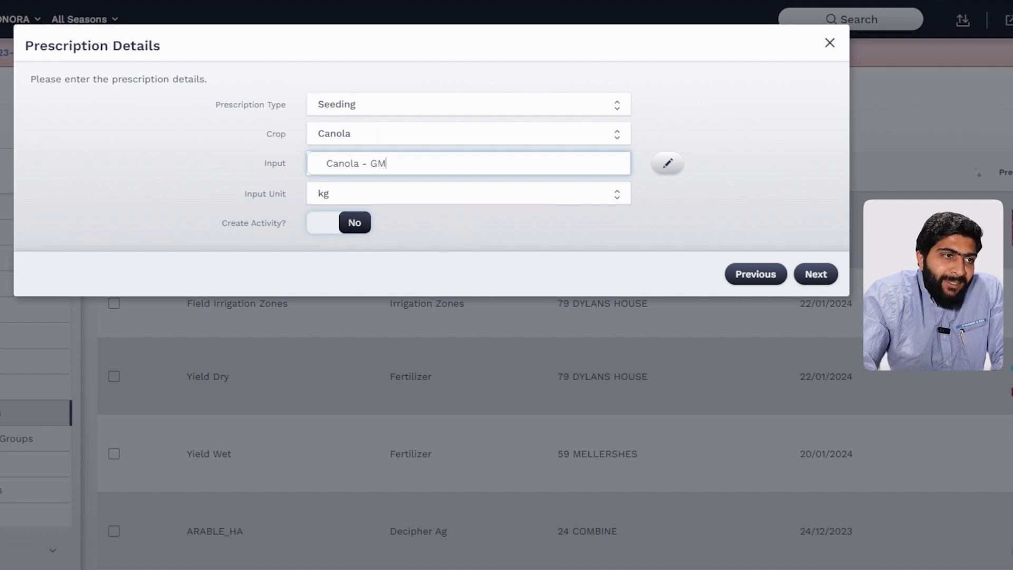
left_click(816, 275)
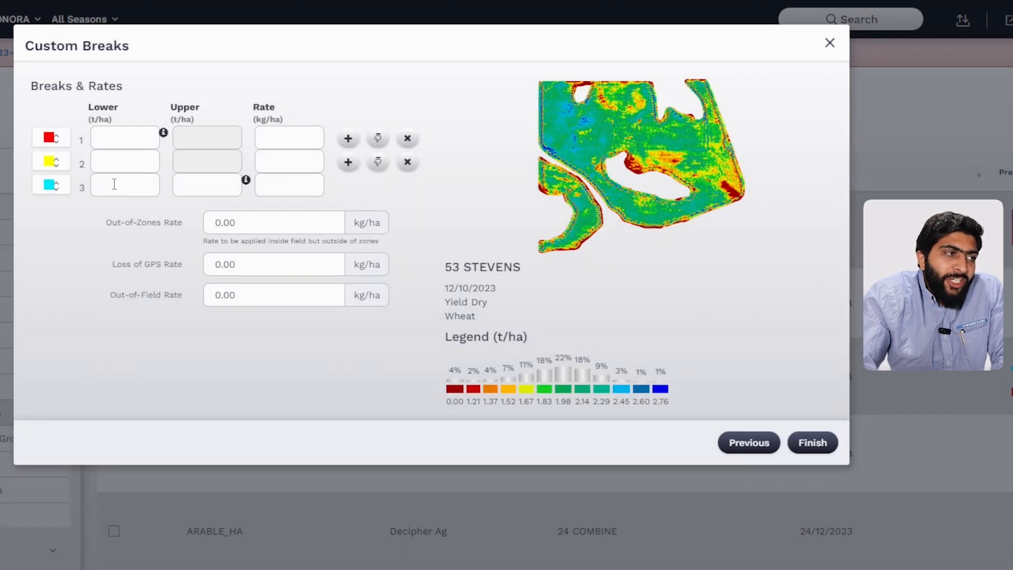
Set the lower breaks of zones 1, 2 and 3 to 0, 1 and 2.5 t/ha, leaving the last upper limit blank.
left_click(112, 136)
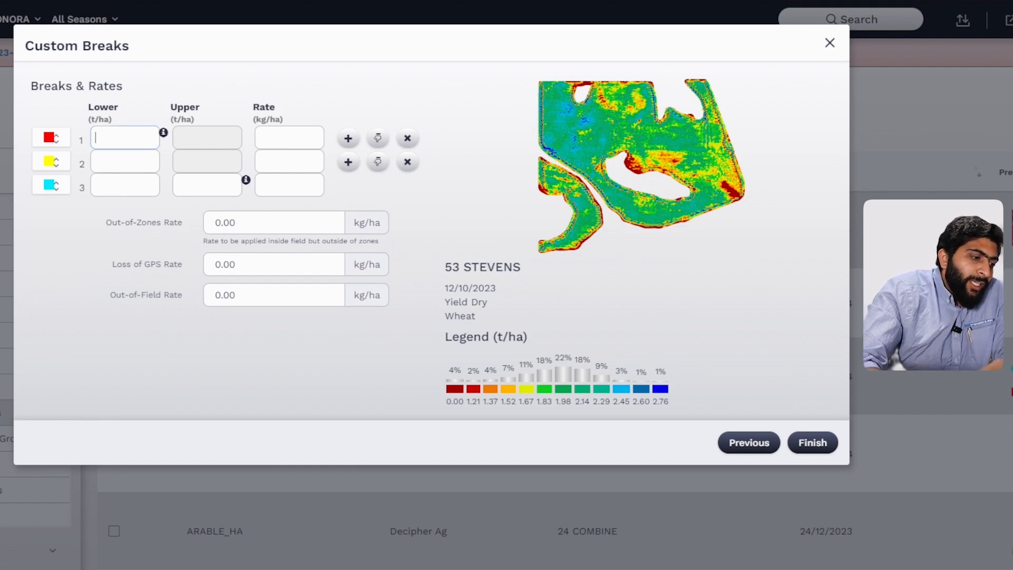
type("0")
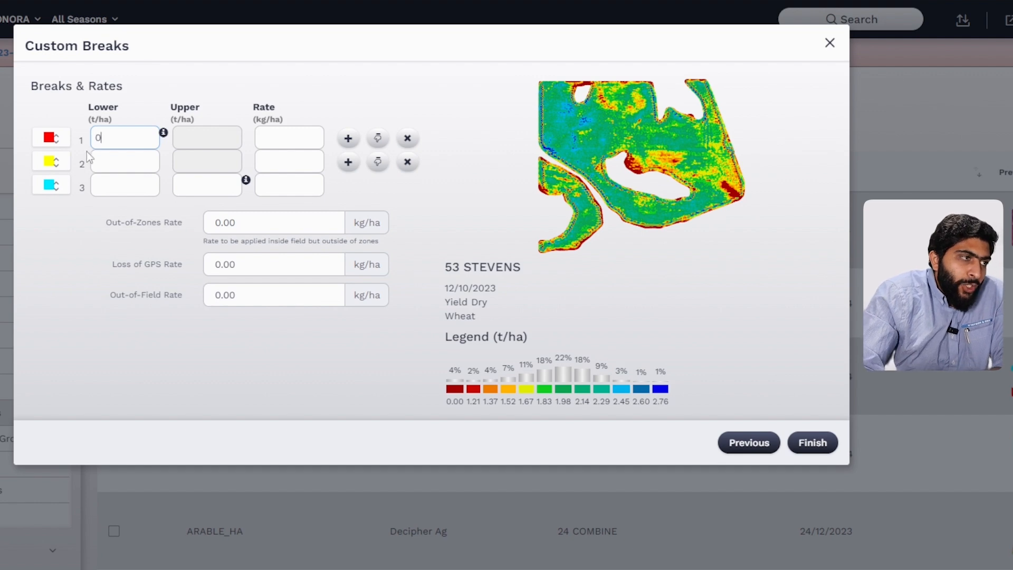
type("1")
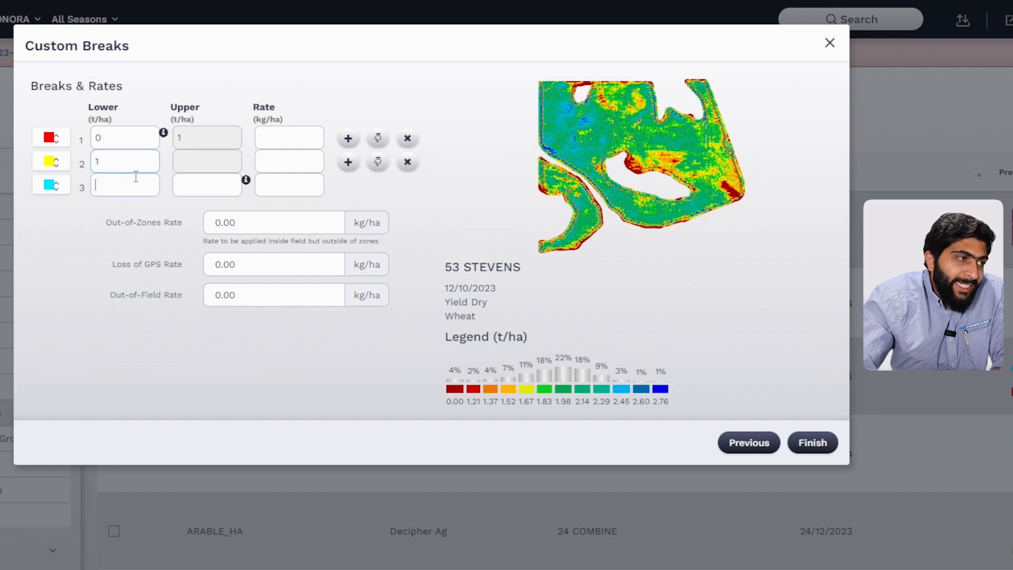
type("2")
type(".5")
key("BackSpace")
type("5")
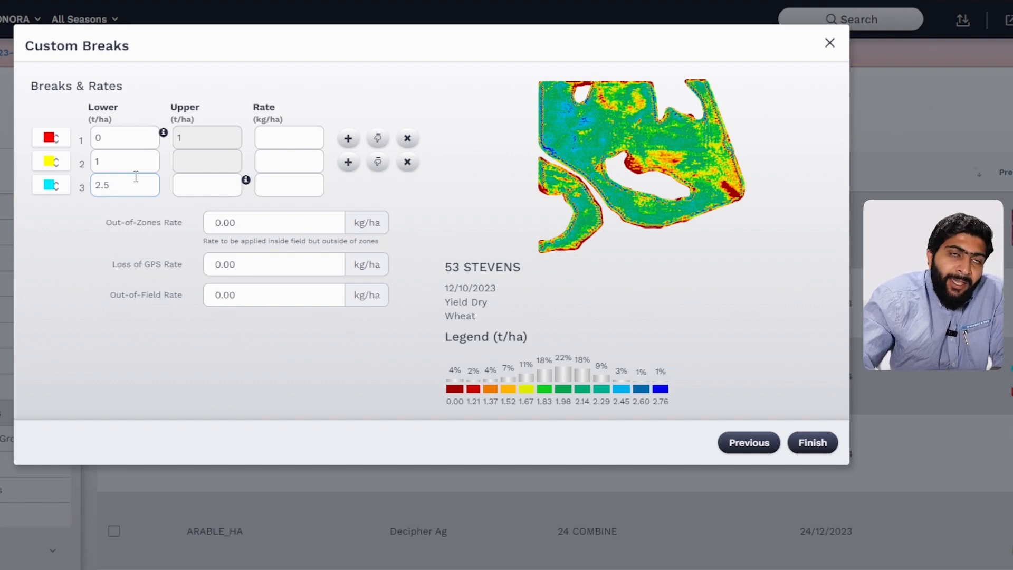
left_click(98, 236)
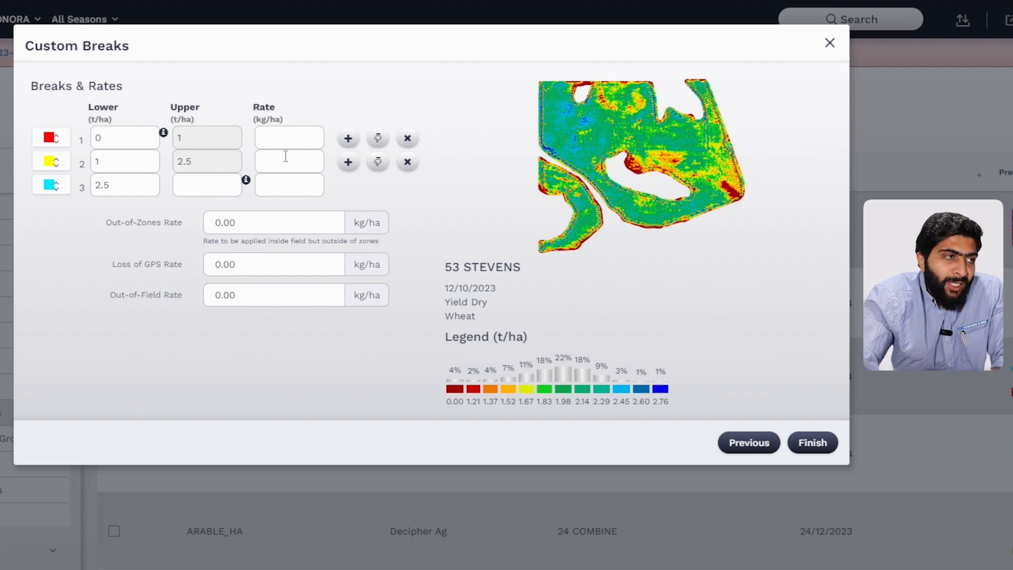
Set the seeding rates of zones 1, 2 and 3 to 1.5, 2.2 and 2.4 kg/ha.
left_click(277, 135)
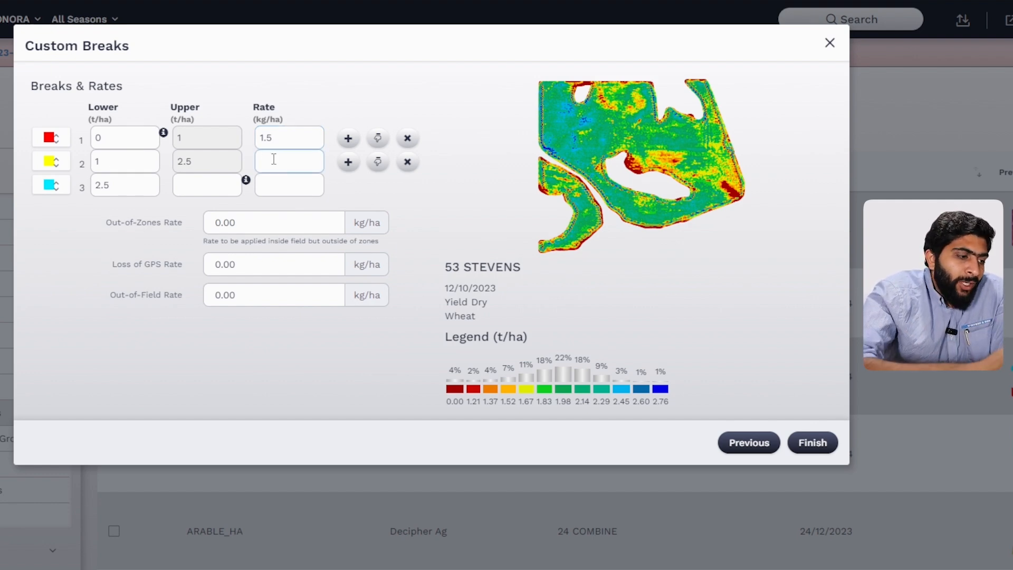
type("2.2")
left_click(294, 184)
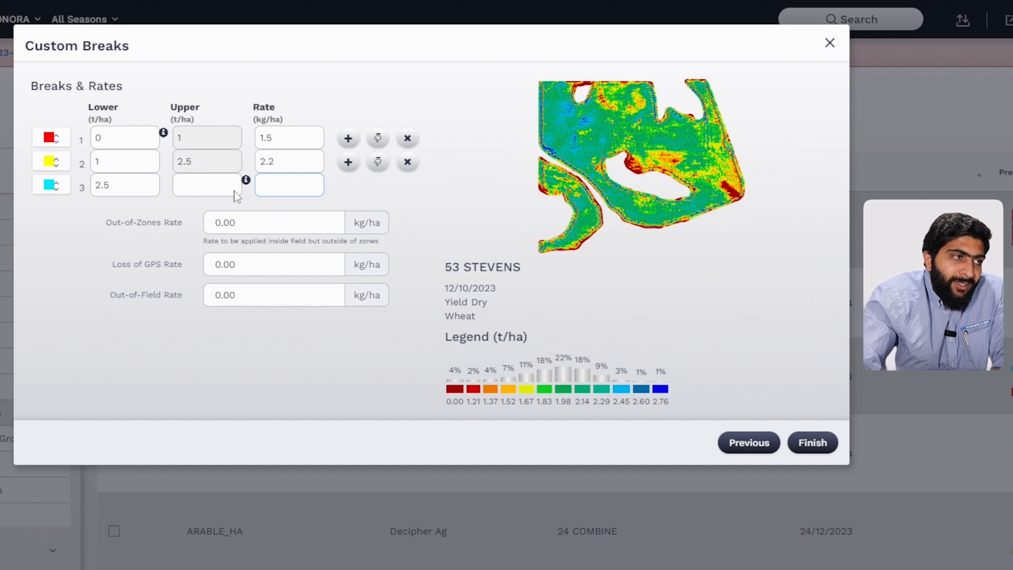
type("2.4")
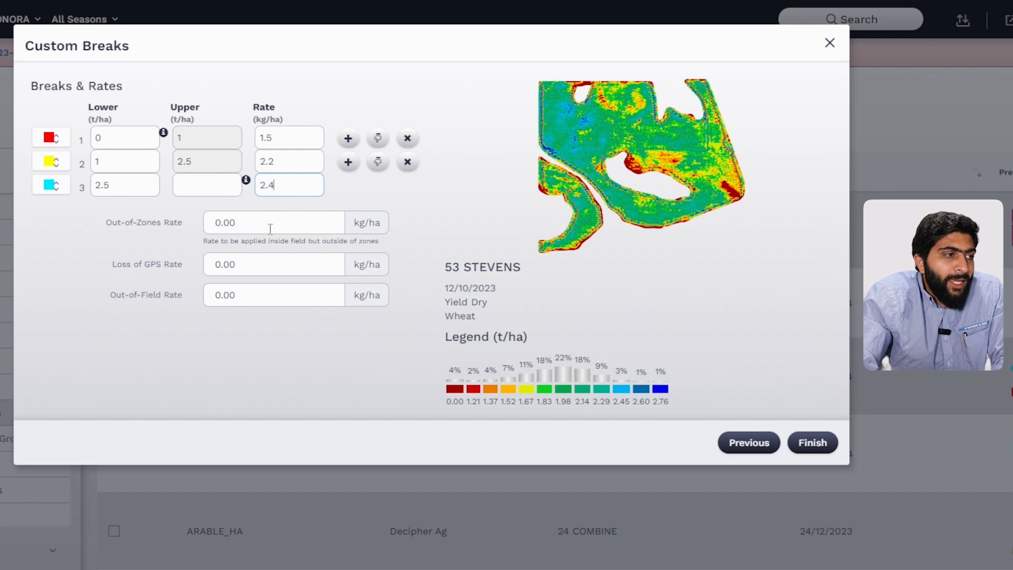
Set the Out-of-Zones Rate to 0 and the Loss of GPS Rate to 2 kg/ha, keep the Out-of-Field Rate at 0.00, and finish.
left_click_drag(270, 227, 211, 213)
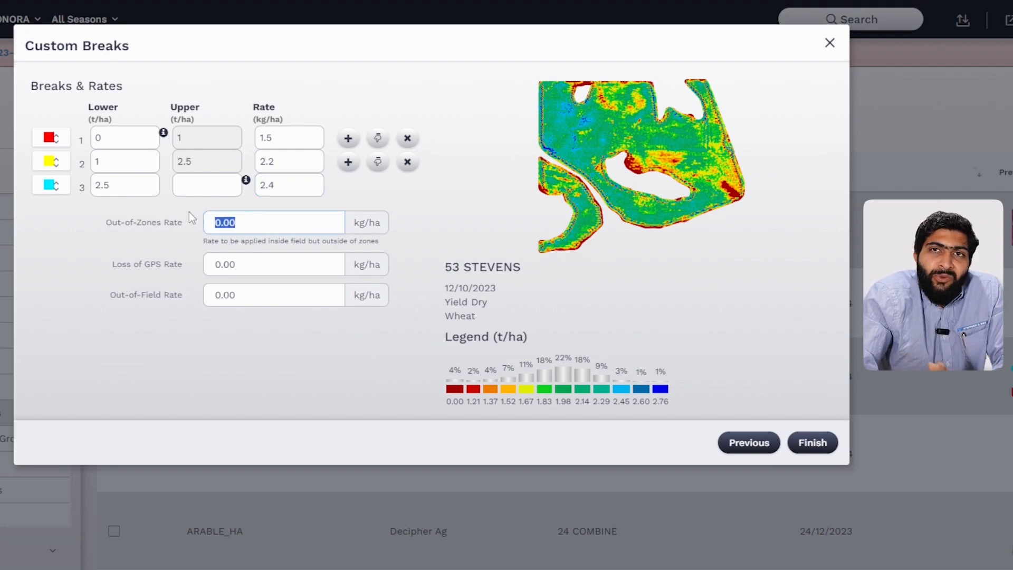
type("0")
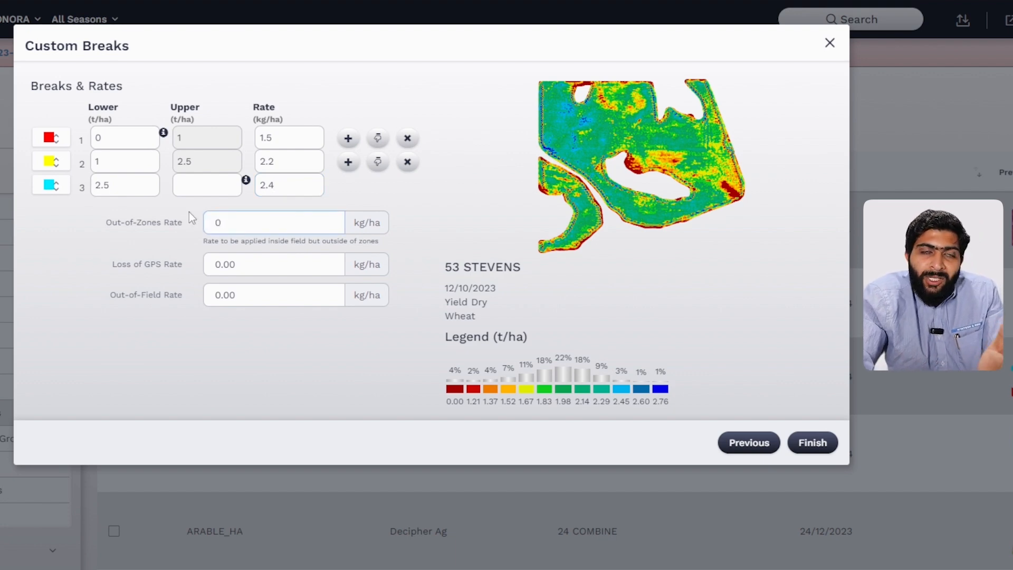
left_click(265, 266)
left_click_drag(266, 267, 191, 256)
key("BackSpace")
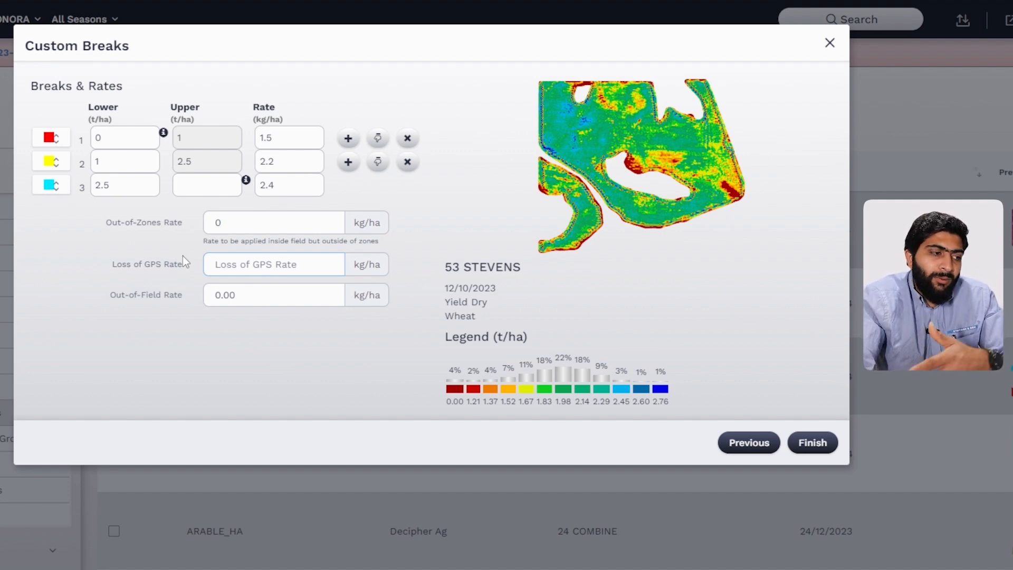
type("2")
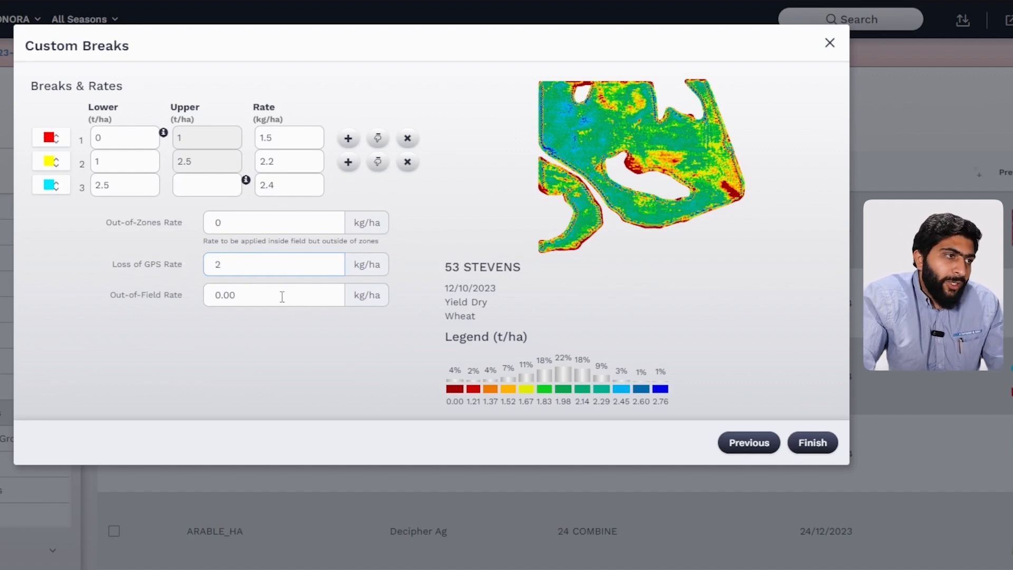
left_click_drag(282, 296, 214, 294)
left_click(277, 352)
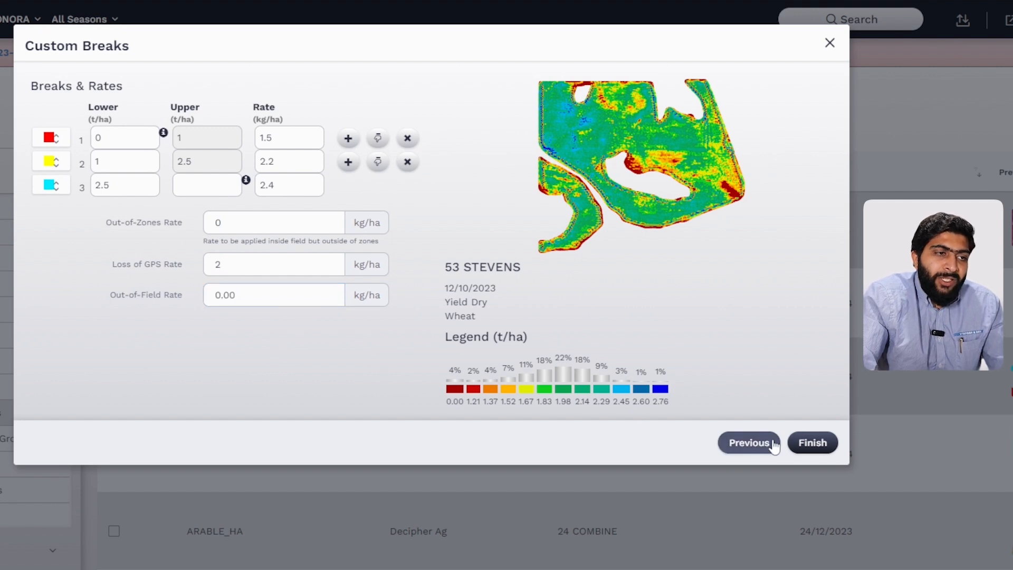
left_click(821, 446)
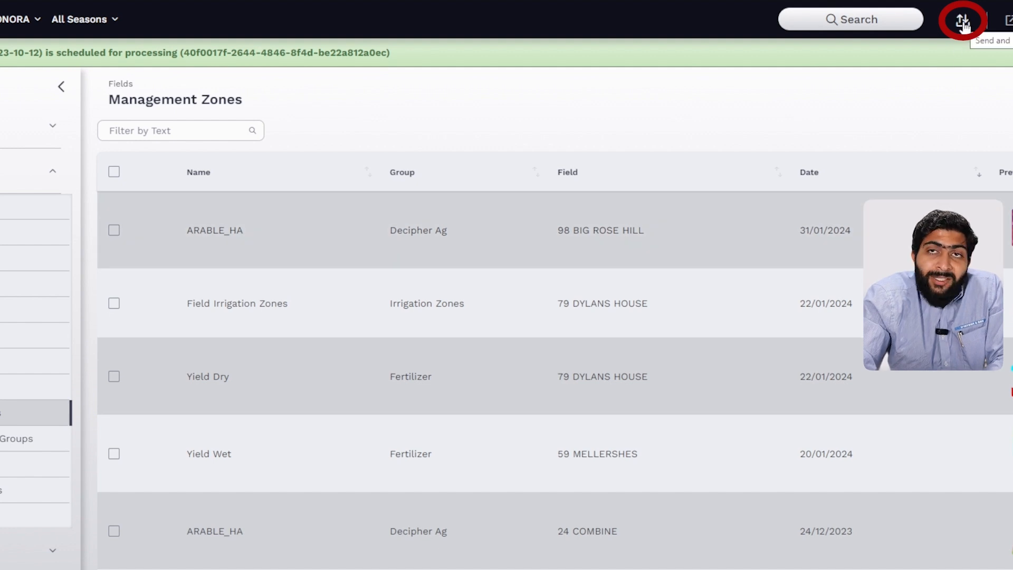
Check the processing status of the 53 STEVENS management zone and dismiss the scheduling notification.
left_click(963, 25)
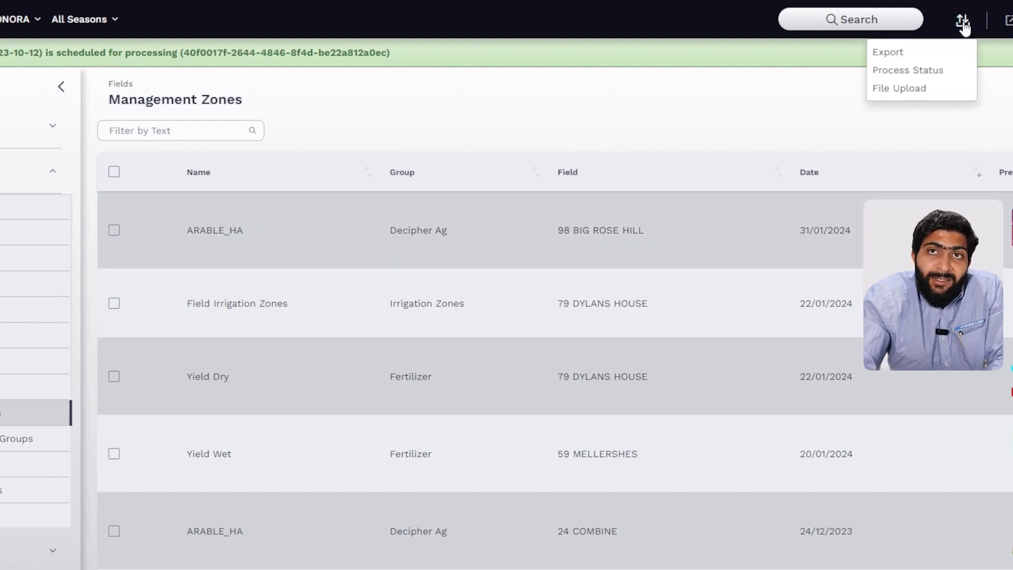
left_click(914, 76)
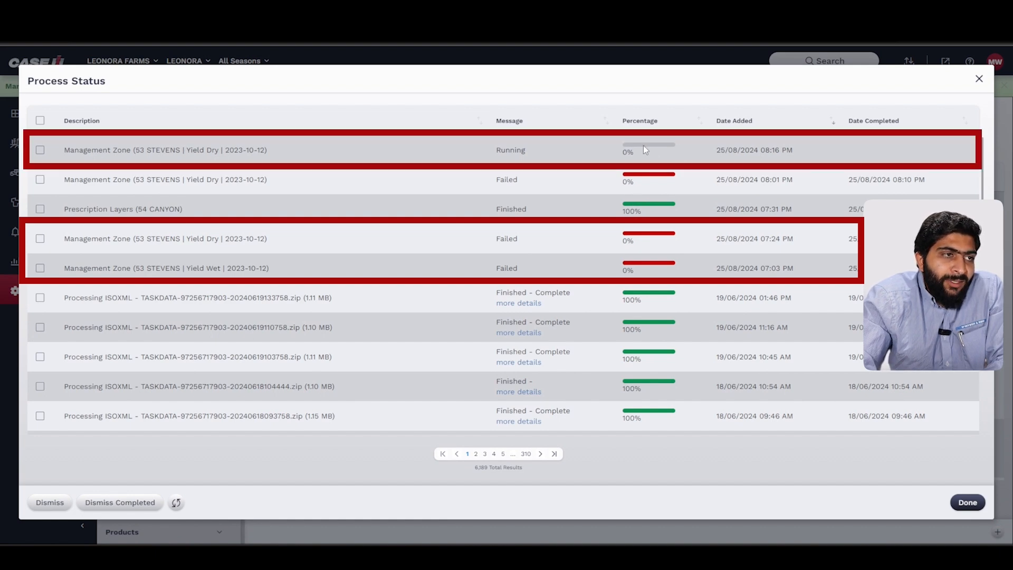
left_click(979, 79)
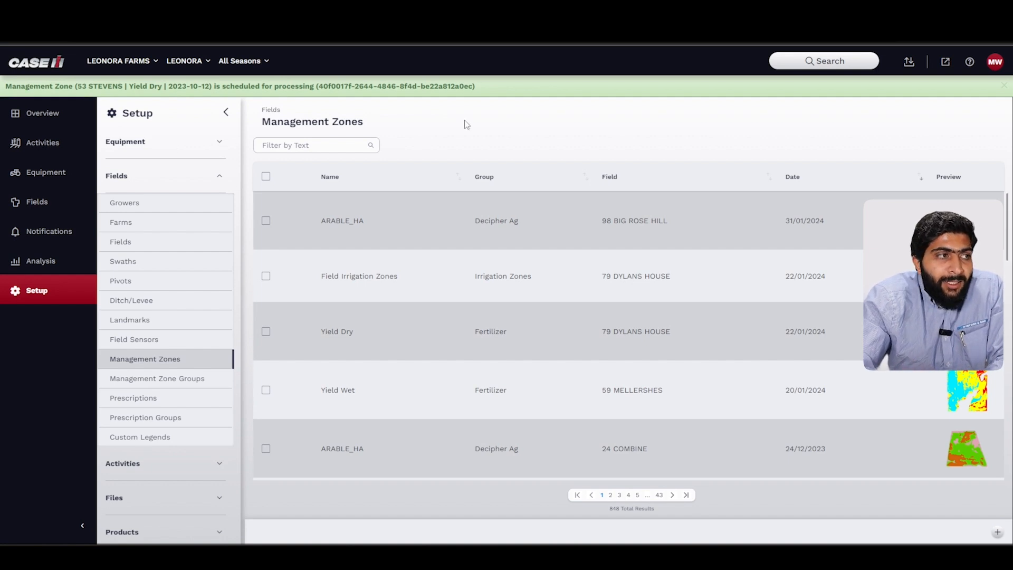
left_click(1002, 90)
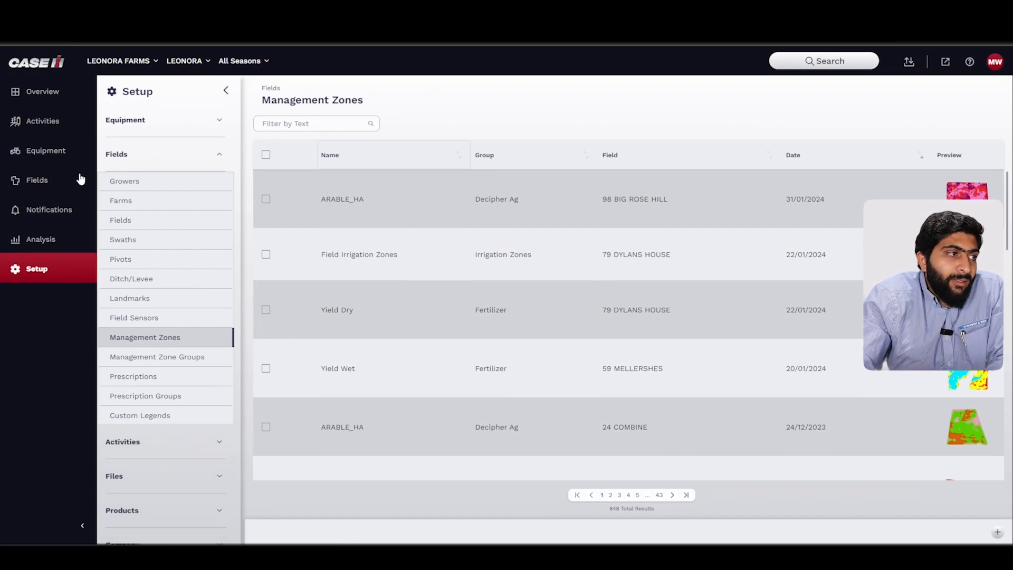
Open field 53 STEVENS from the overview map and examine its 25/08/2024 Management Zone layer with the legend.
left_click(224, 93)
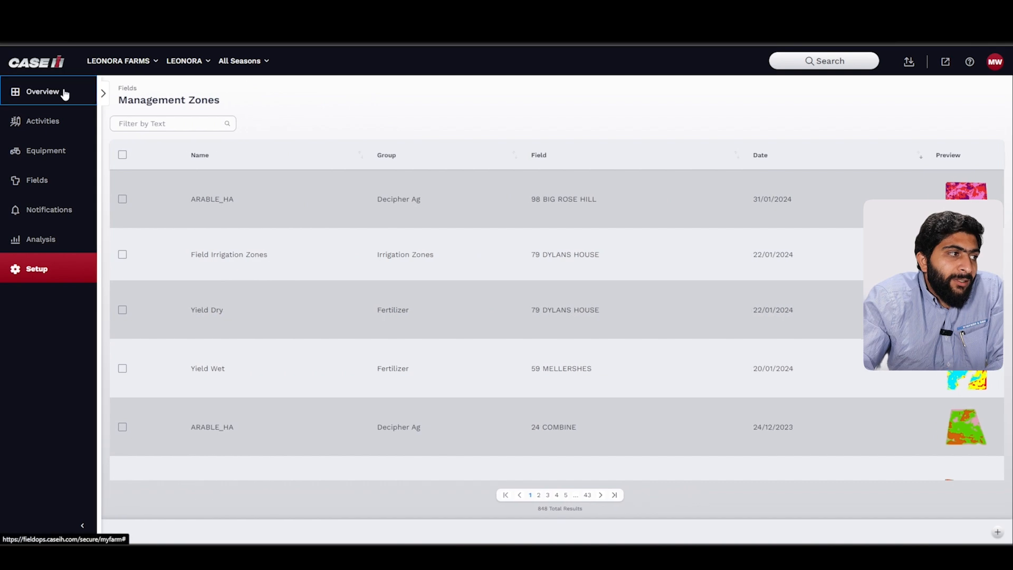
left_click(63, 93)
left_click(512, 91)
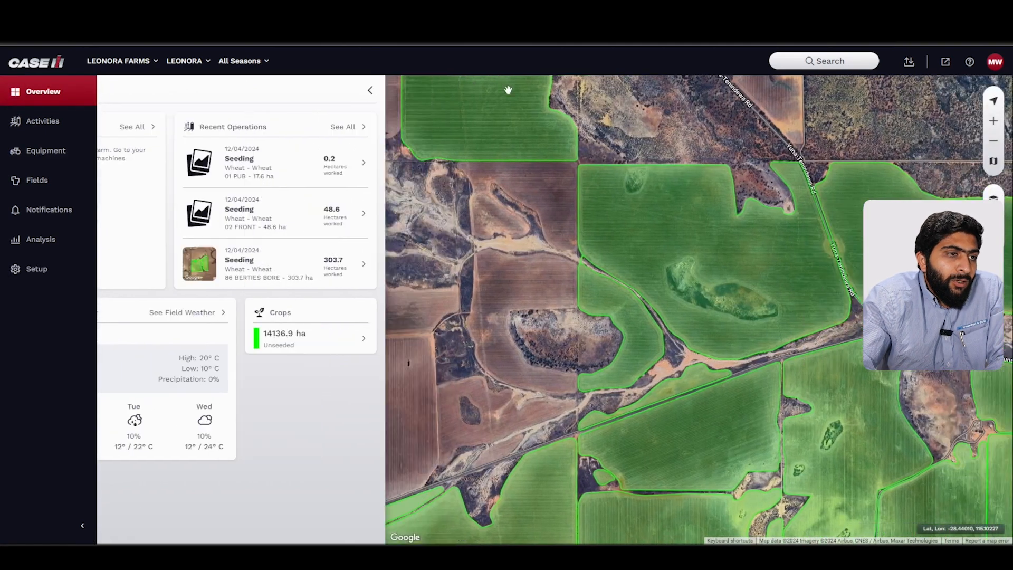
left_click(541, 244)
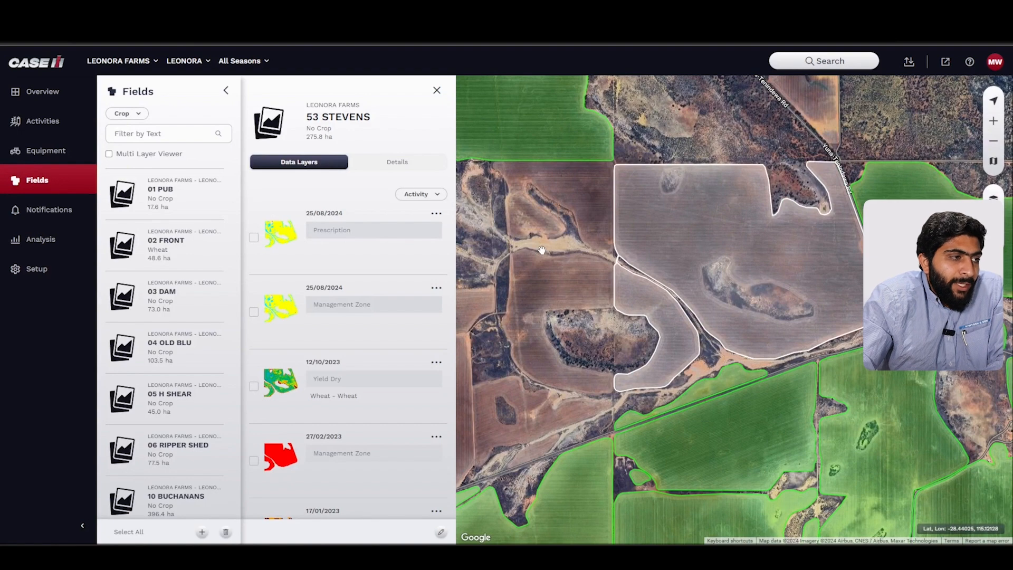
left_click(253, 311)
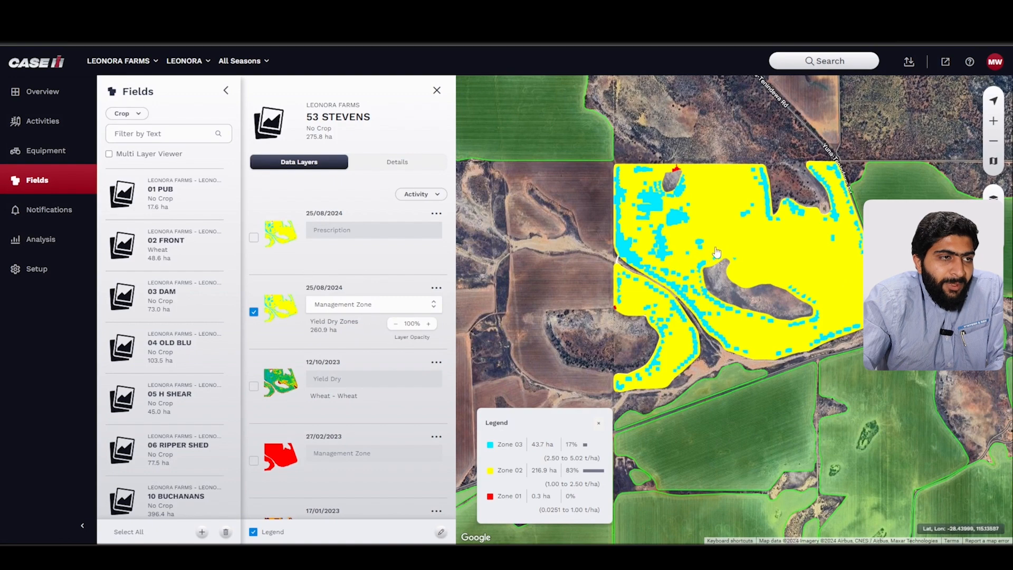
left_click(254, 311)
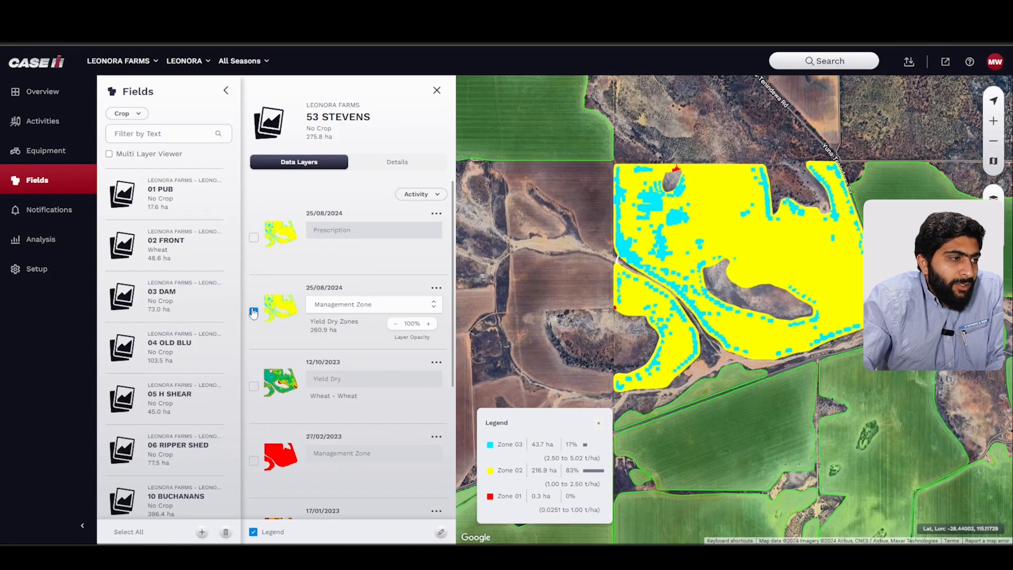
Examine the 25/08/2024 Prescription layer of 53 STEVENS with its rate legend, and close the field.
left_click(253, 236)
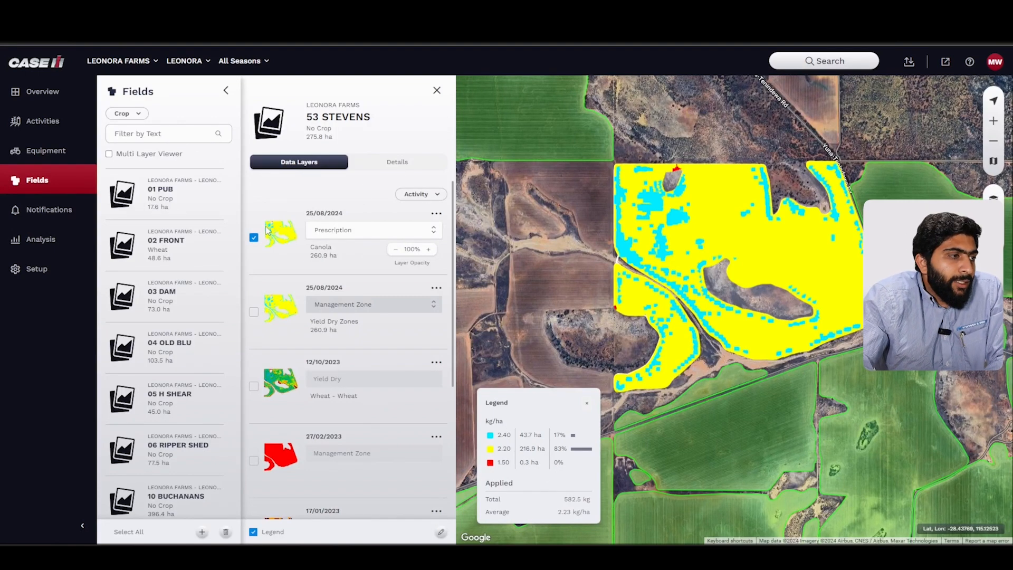
left_click(254, 238)
left_click(436, 92)
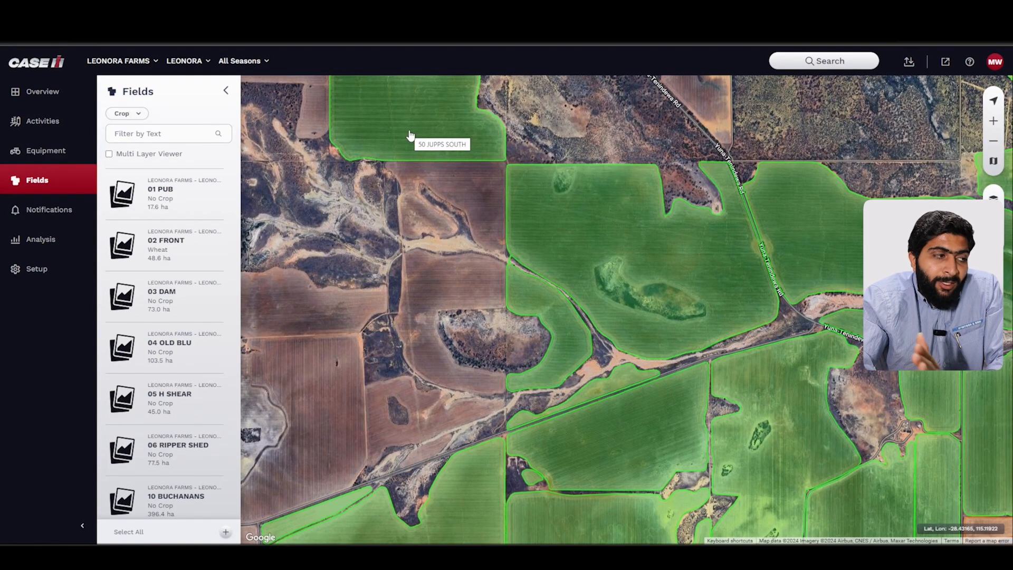
Open the Prescriptions list in the field setup and start adding a new prescription.
left_click(225, 90)
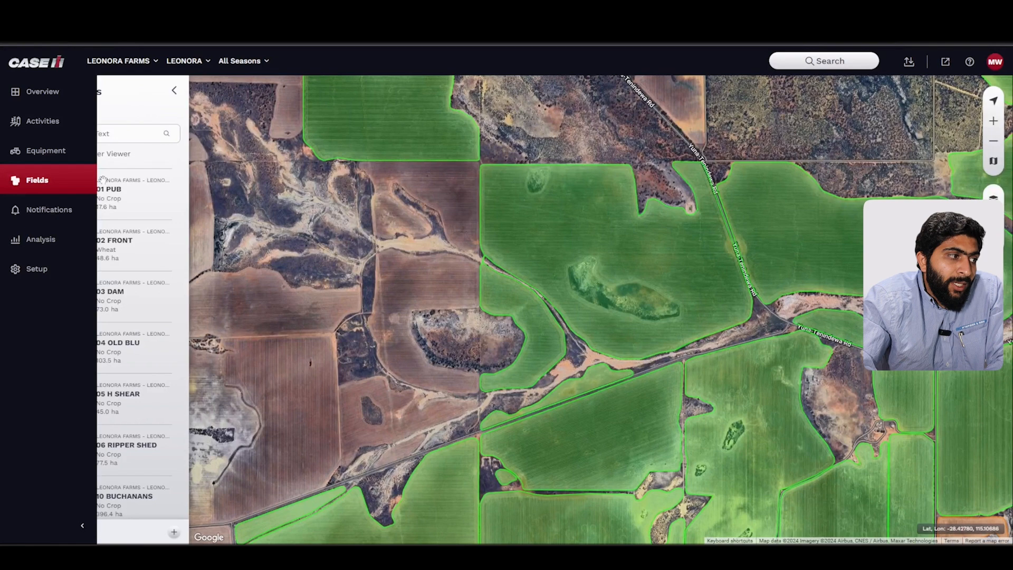
left_click(33, 271)
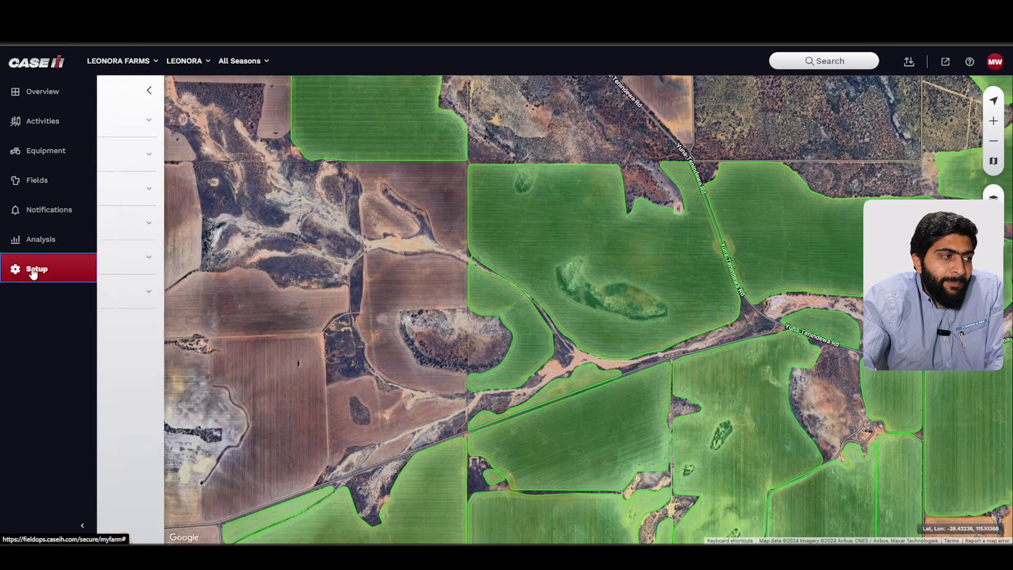
left_click(168, 166)
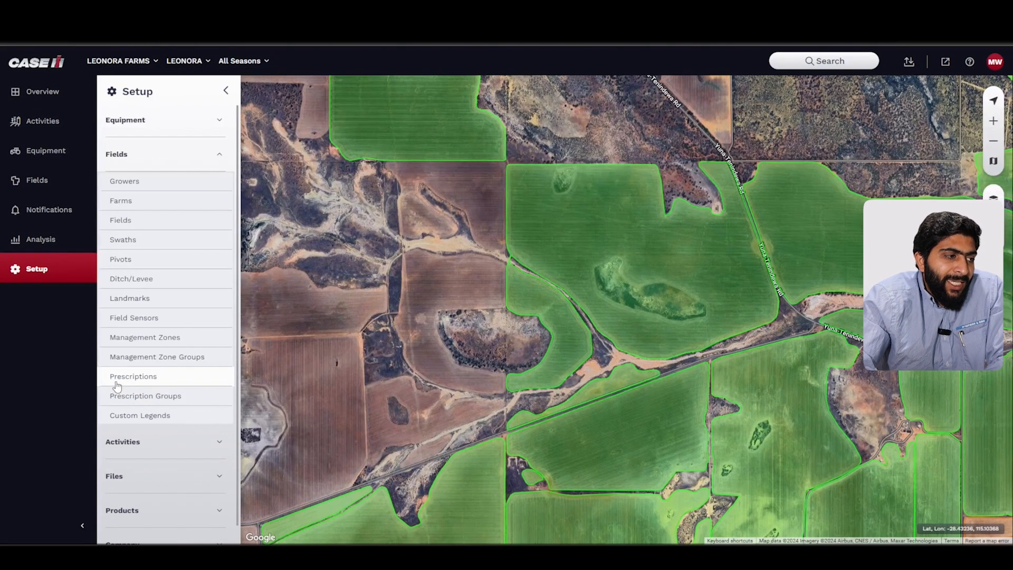
left_click(117, 385)
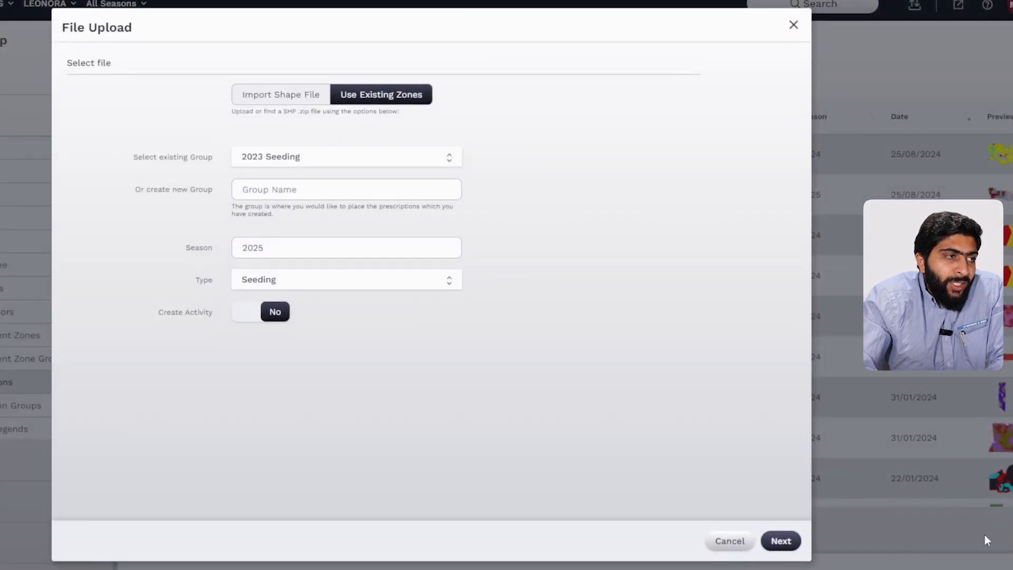
Set the new prescription's source to Import Shape File and its existing group to "FieldOps How to".
left_click(275, 97)
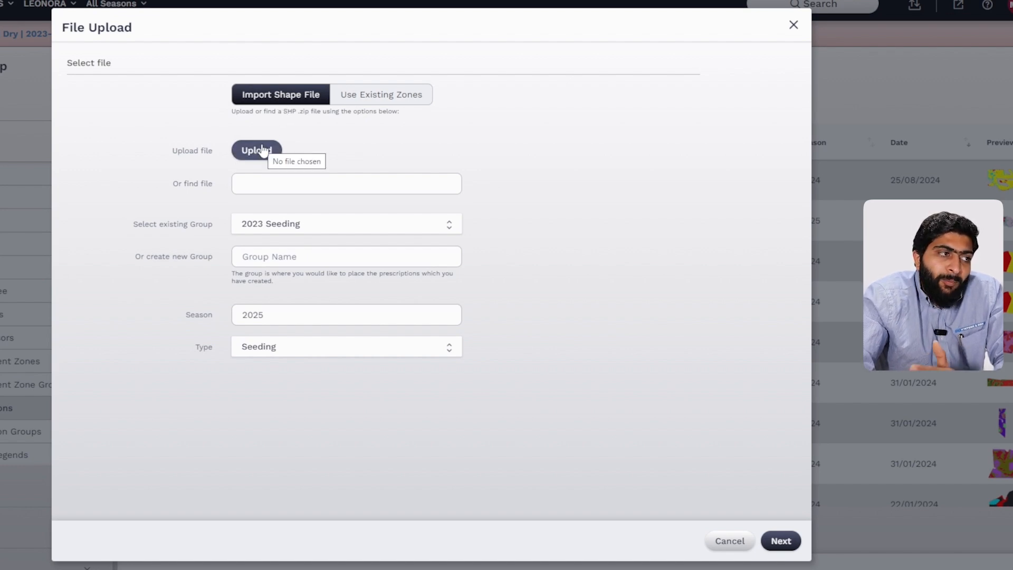
left_click(287, 230)
left_click(305, 323)
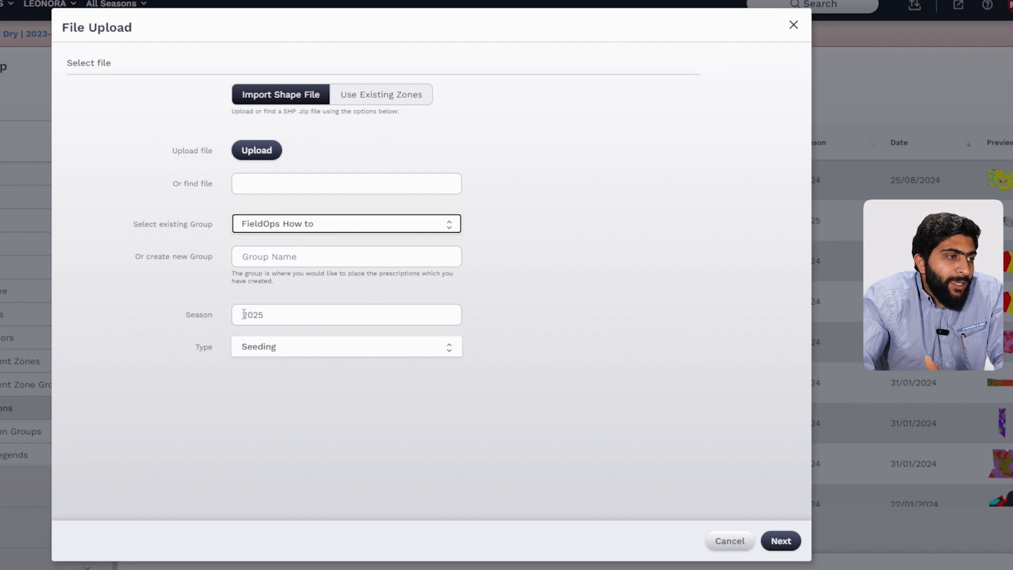
Switch the new prescription's source to Use Existing Zones, keeping "FieldOps How to" as the existing group.
left_click_drag(324, 311, 235, 310)
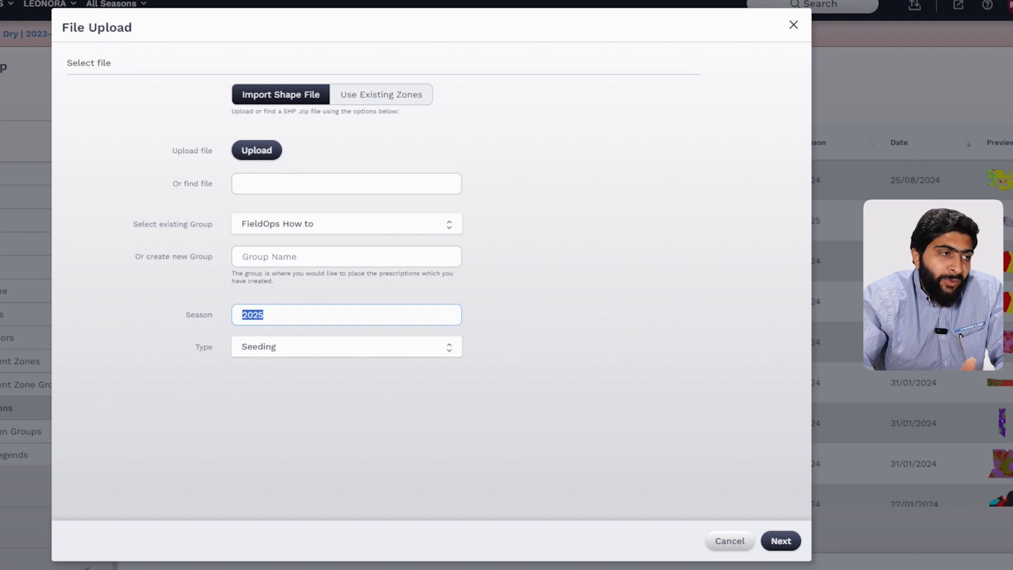
left_click(249, 425)
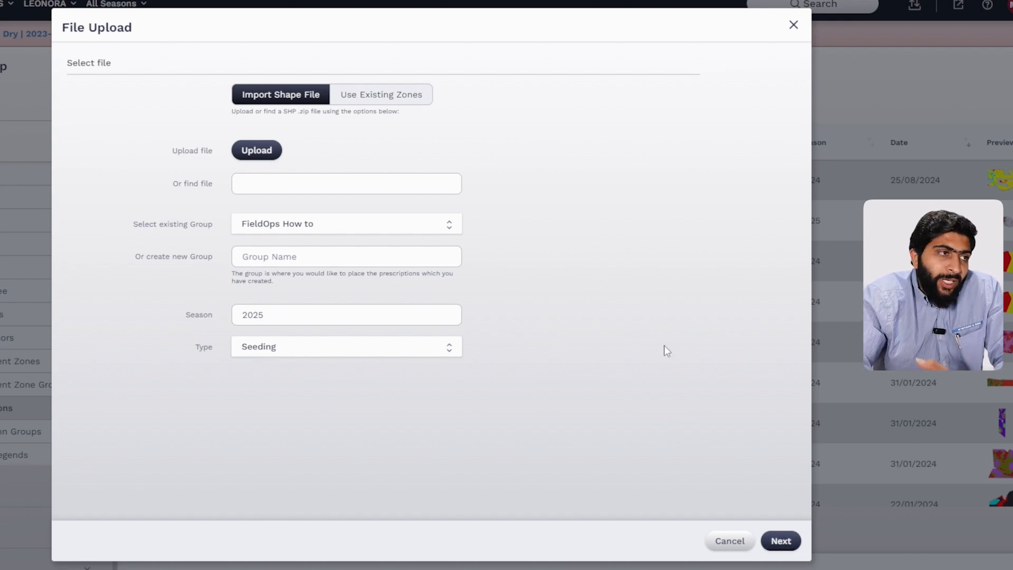
left_click(376, 98)
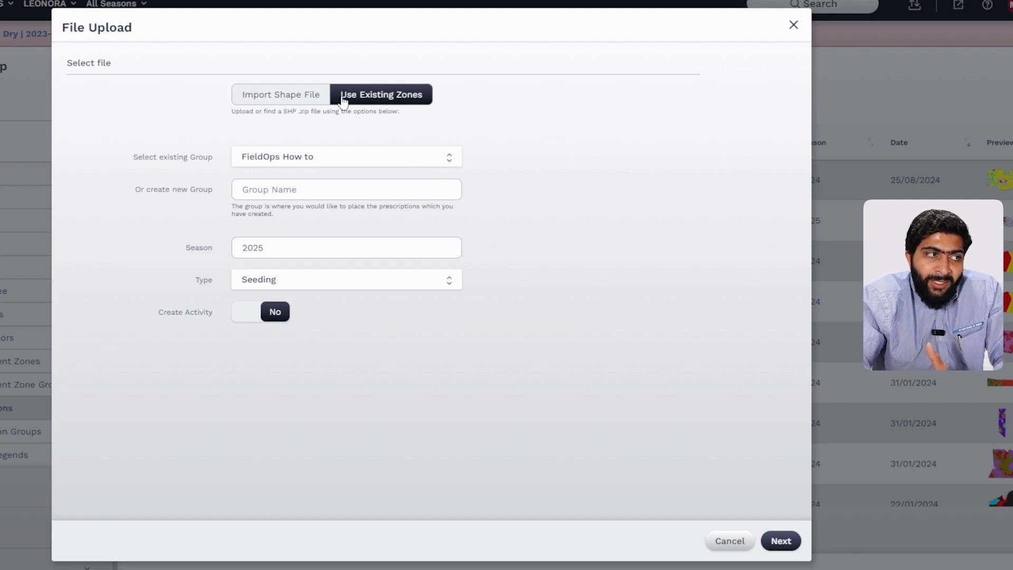
left_click(349, 157)
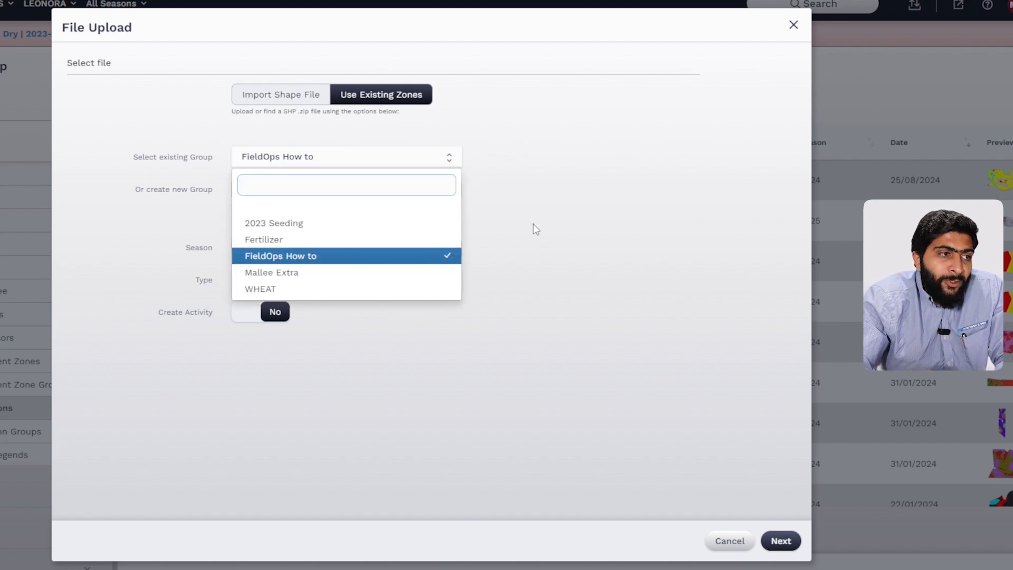
left_click(514, 231)
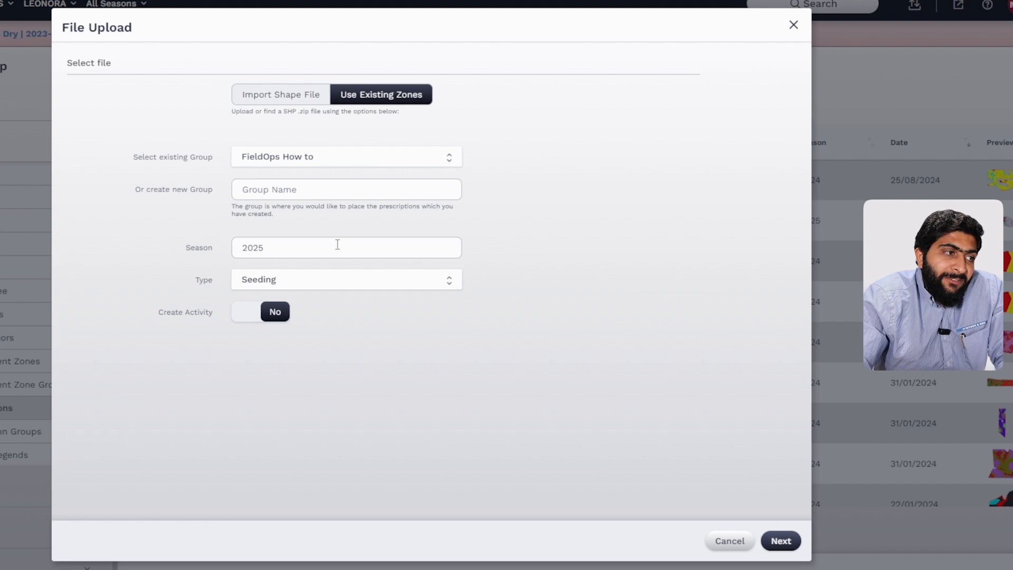
Set the prescription's season to 2024 and its type to Spraying, and proceed to choosing the zones.
key("ctrl+a")
key("BackSpace")
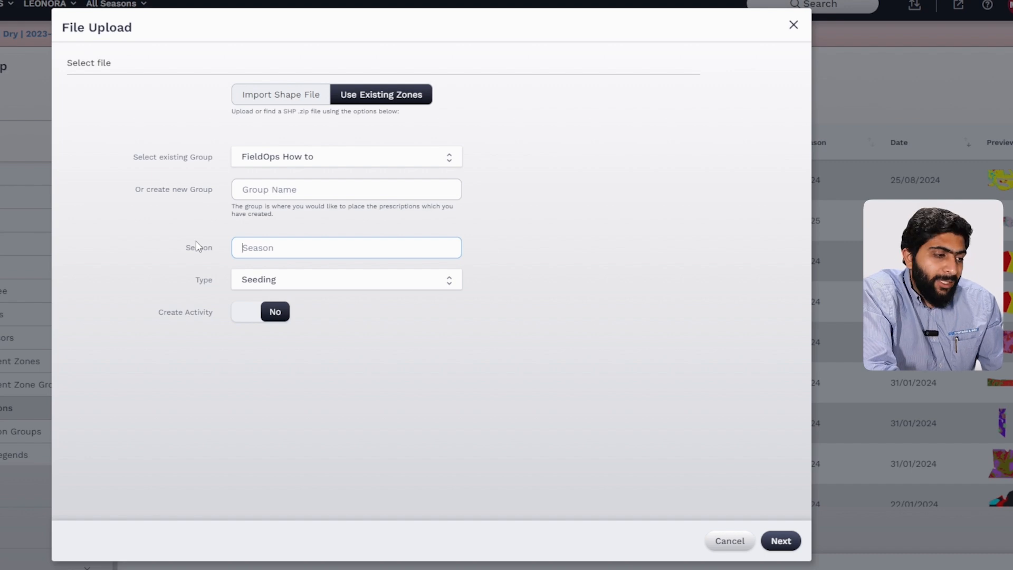
type("20")
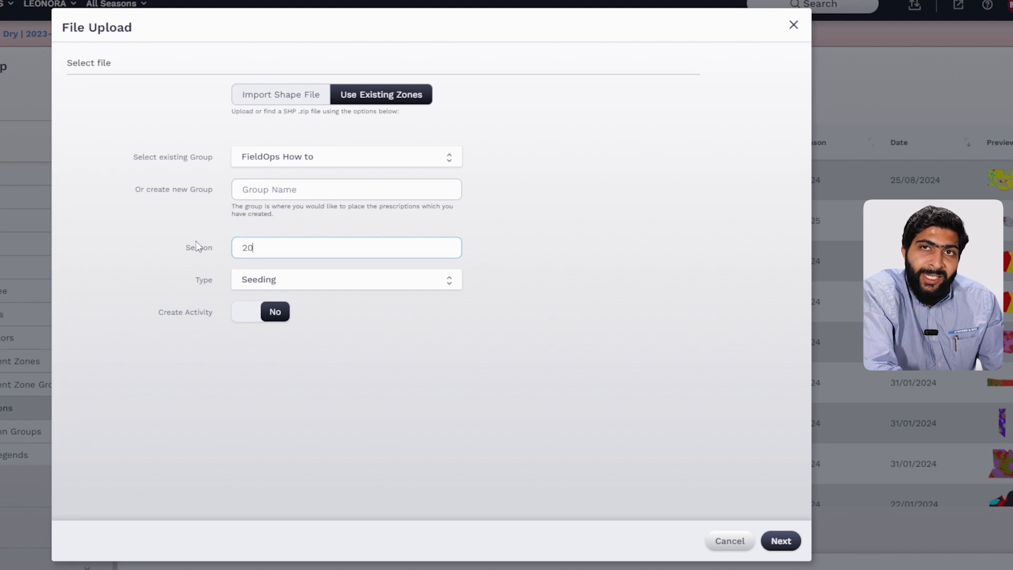
type("24")
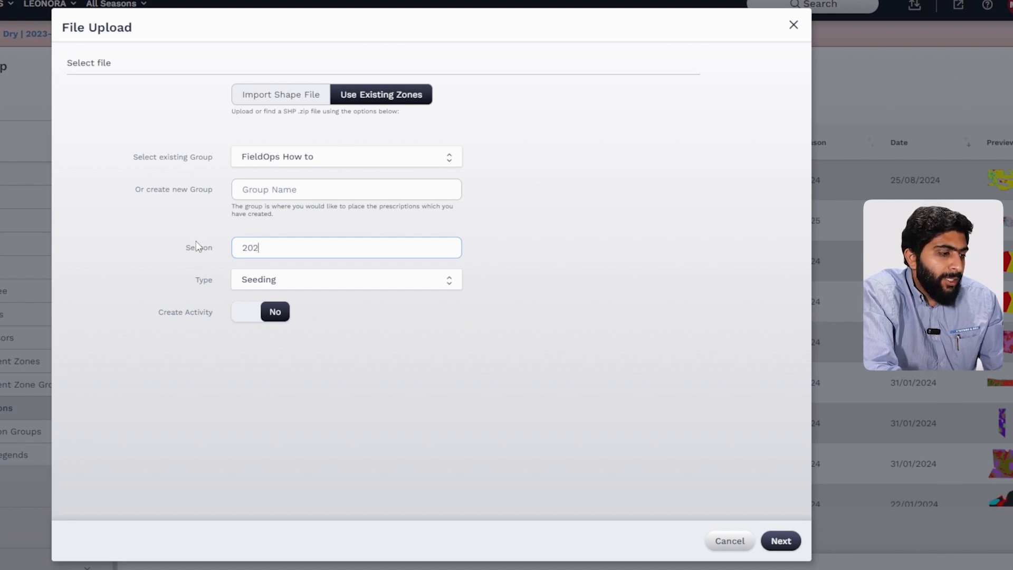
left_click(314, 292)
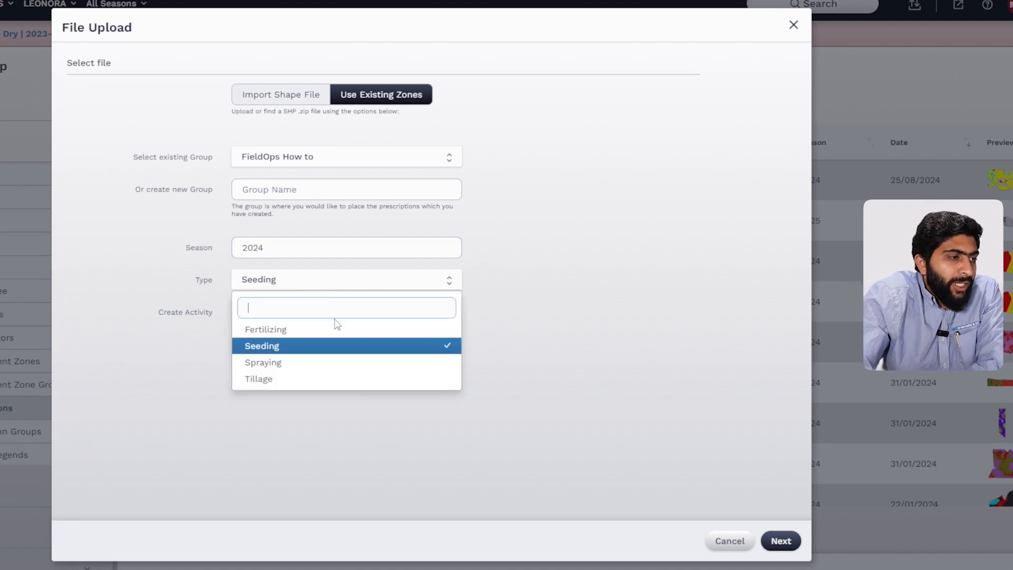
left_click(311, 364)
left_click(781, 540)
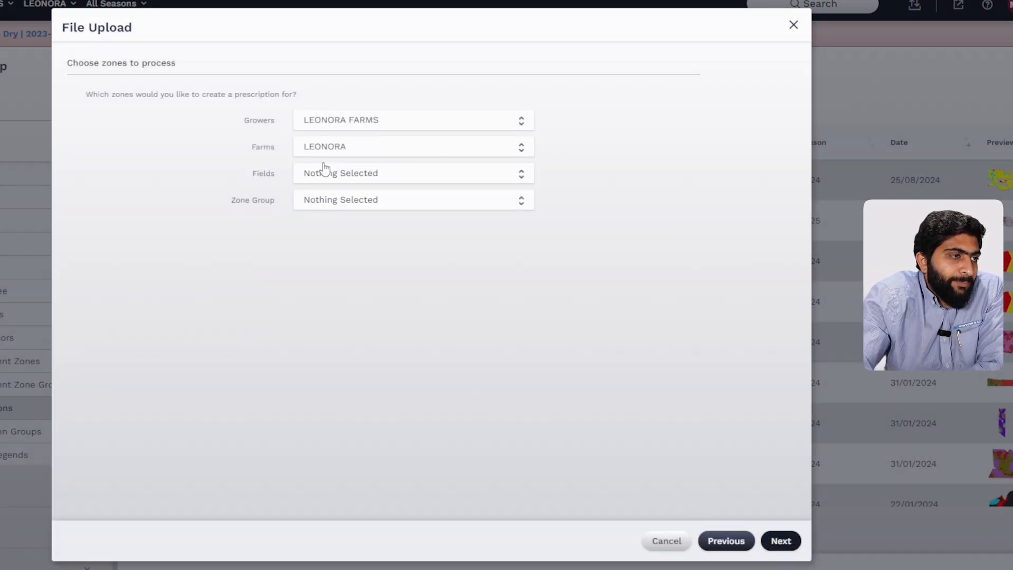
Choose the field 54 CANYON and select all of its zone groups.
left_click(333, 176)
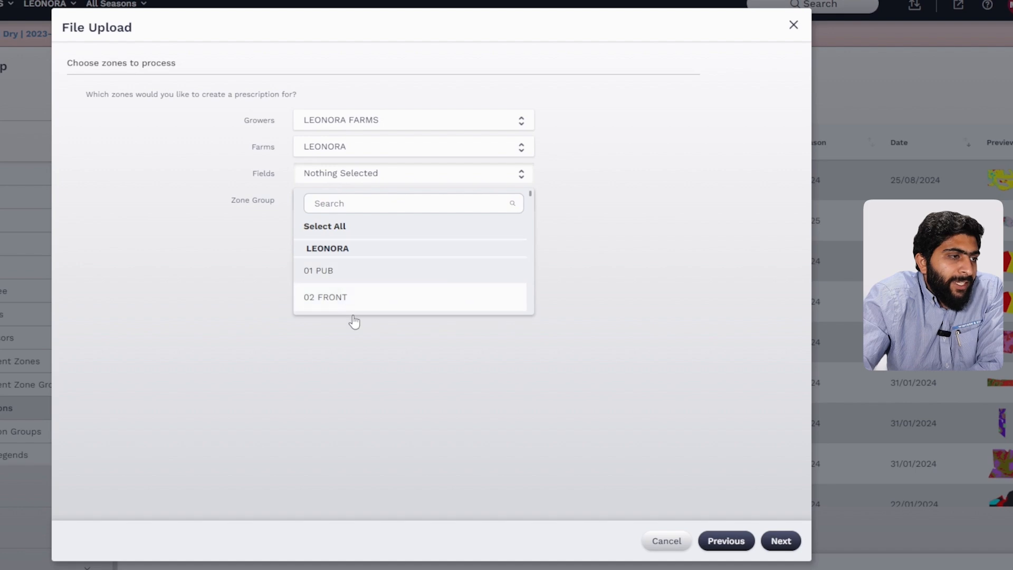
type("54")
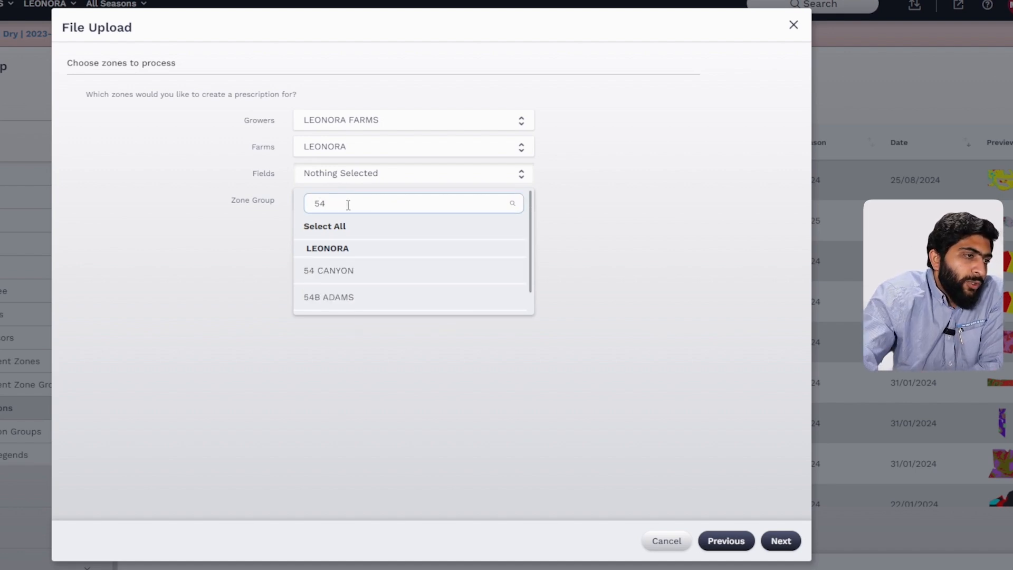
left_click(377, 270)
left_click(554, 257)
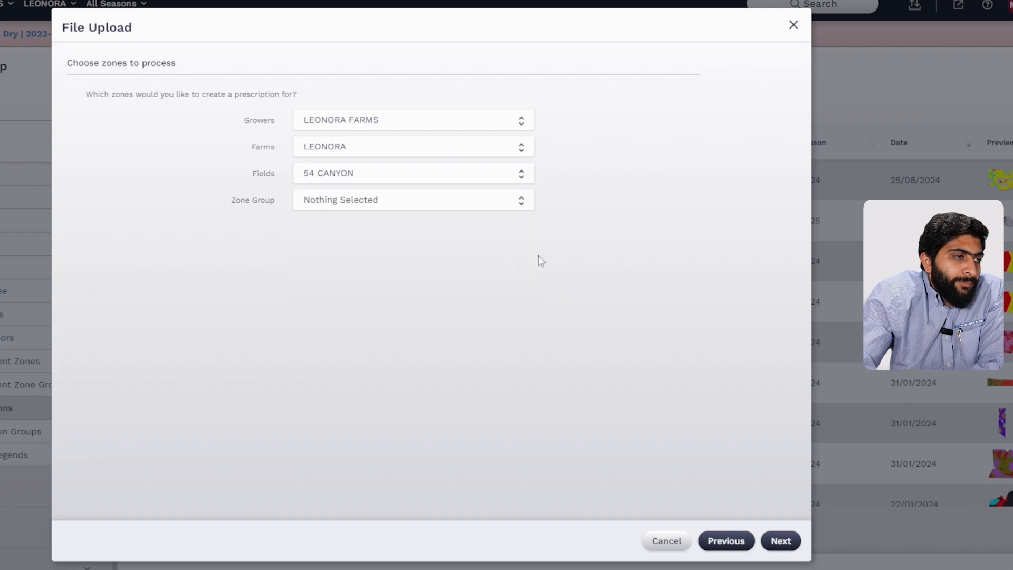
left_click(438, 204)
left_click(413, 267)
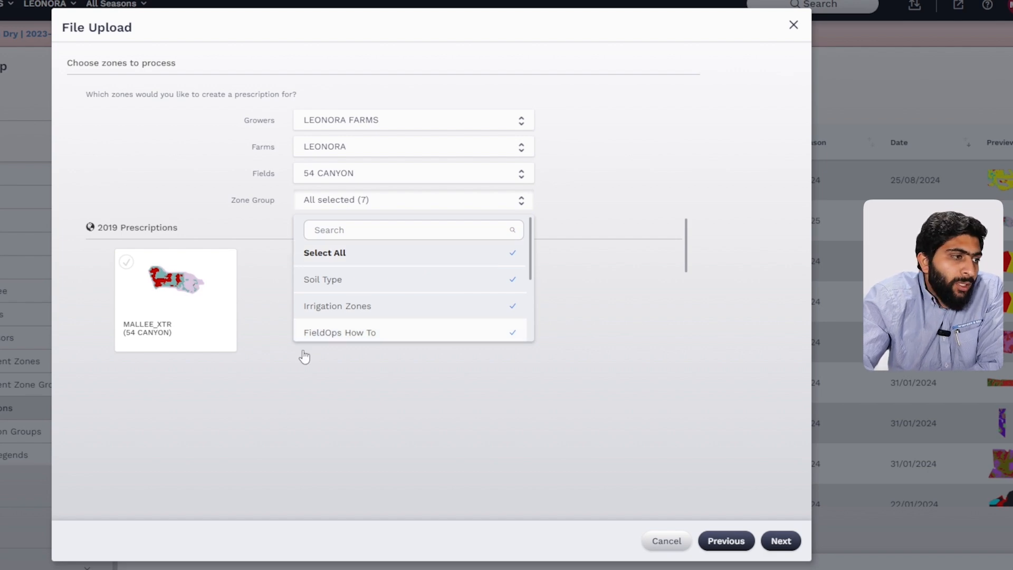
left_click(280, 425)
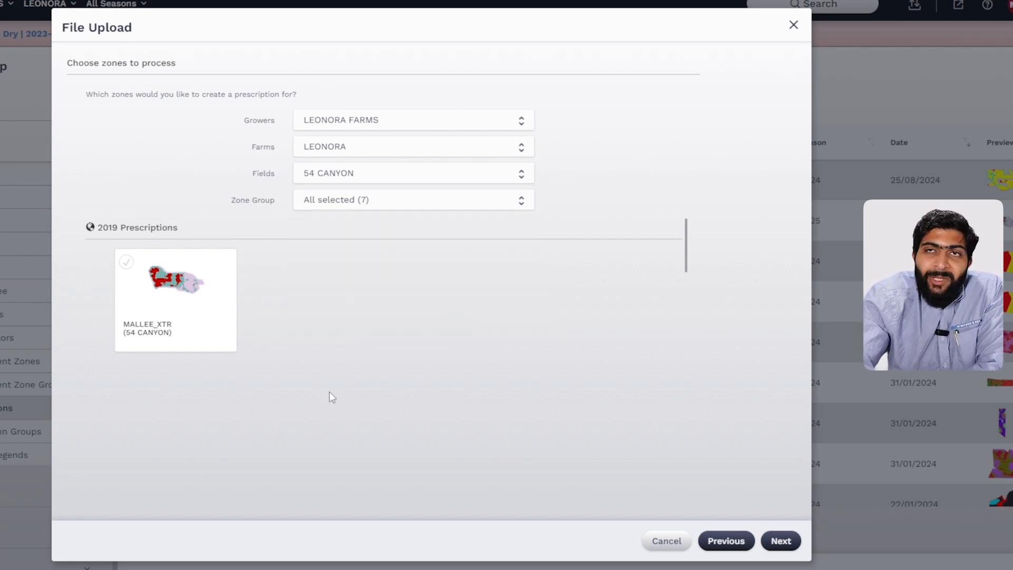
Select the MALLEE_XTR zone map of 54 CANYON under 2019 Prescriptions and proceed to the prescription rates.
left_click(180, 310)
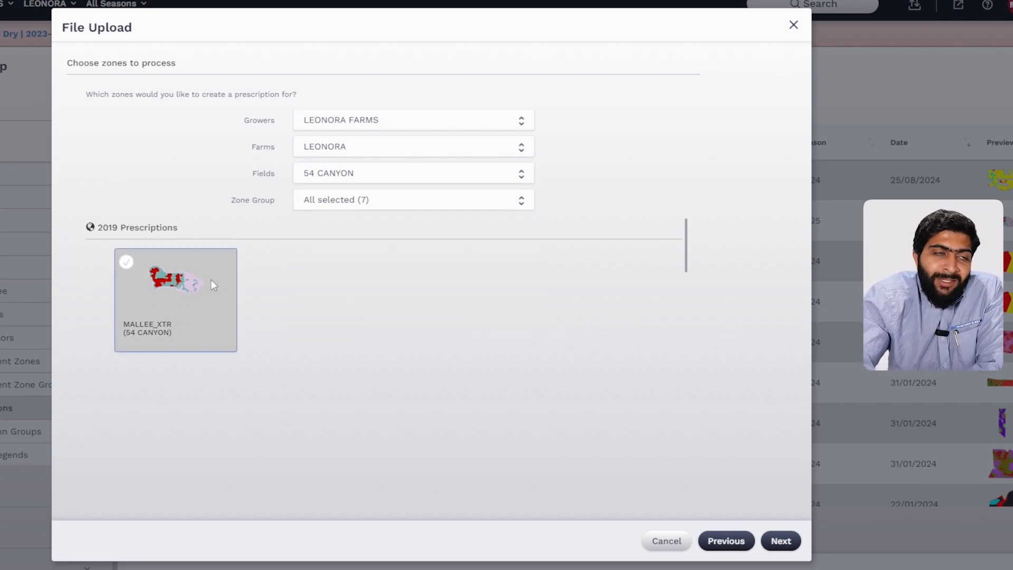
left_click(174, 282)
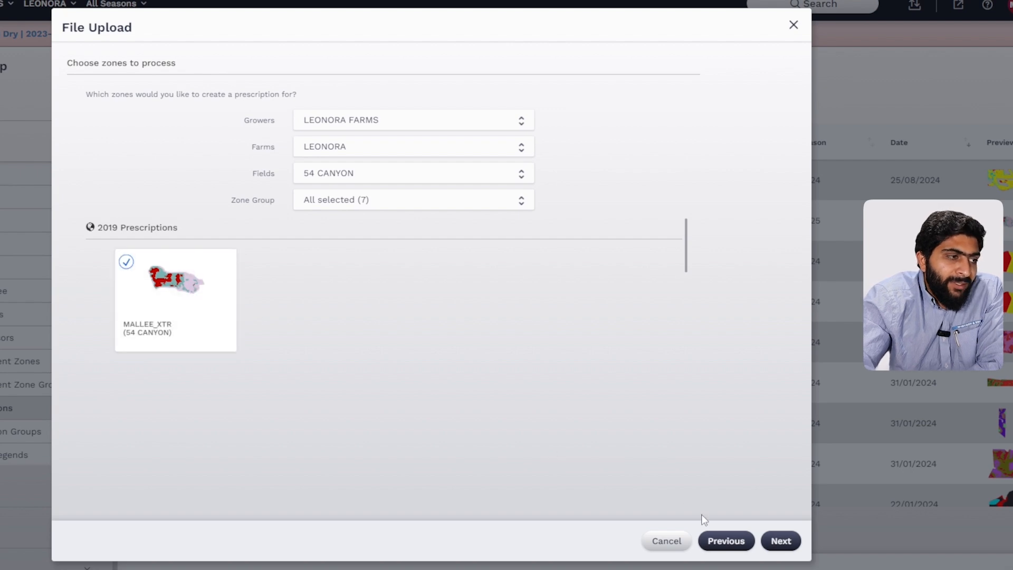
left_click(780, 540)
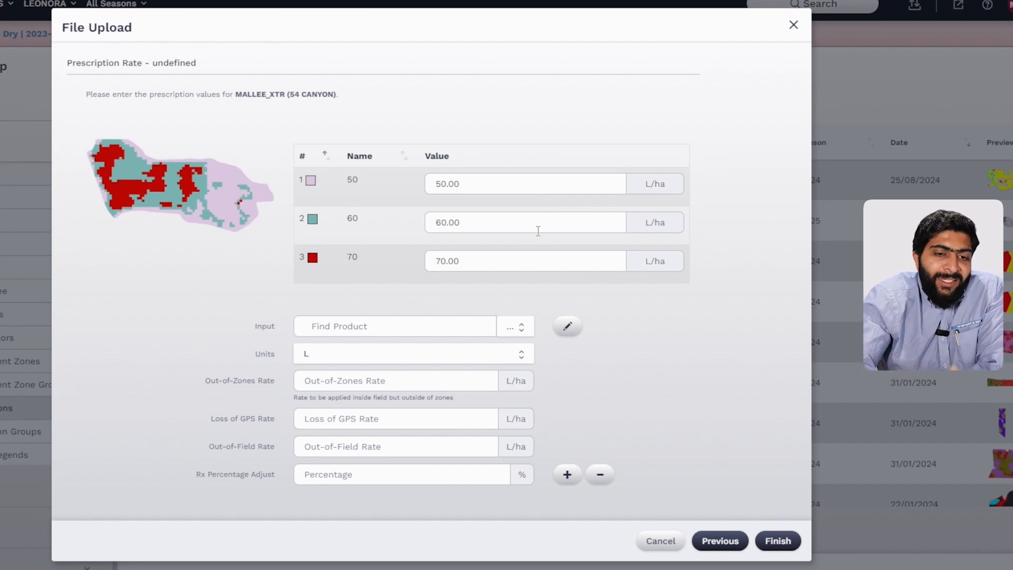
Review the available input products and start a new product named "Glyphosite".
left_click_drag(675, 185, 643, 191)
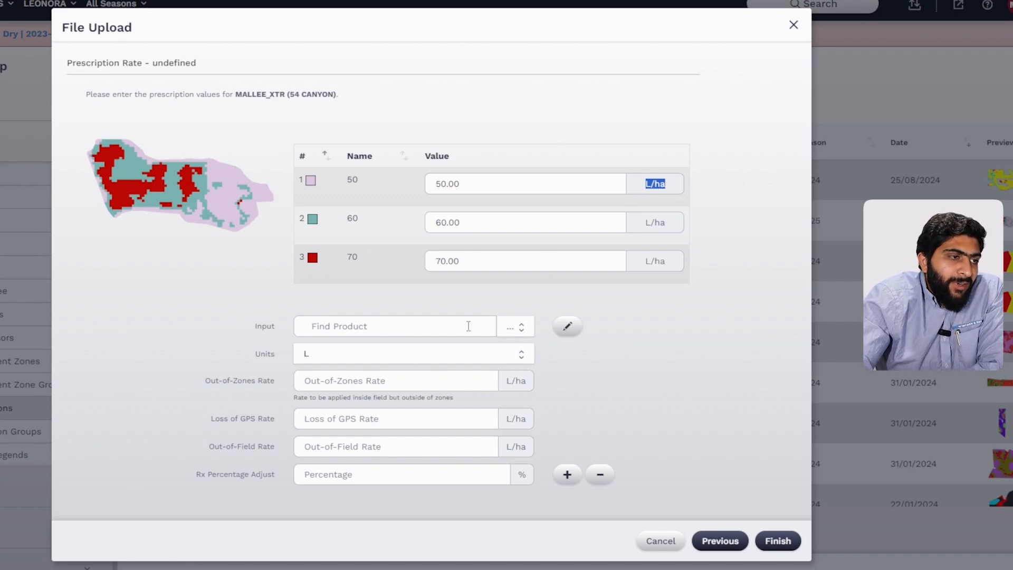
left_click(520, 329)
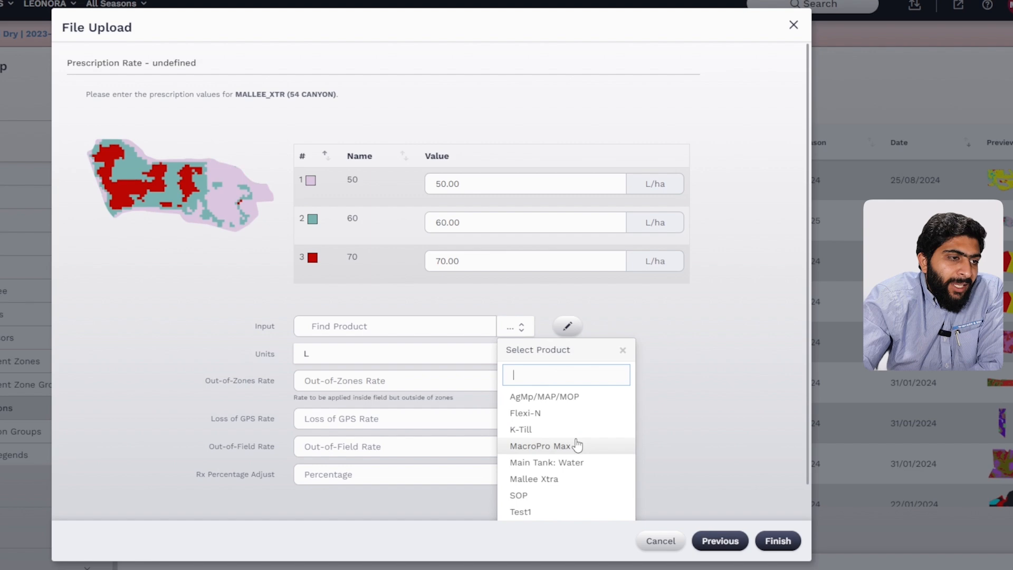
scroll(590, 435, "down", 1)
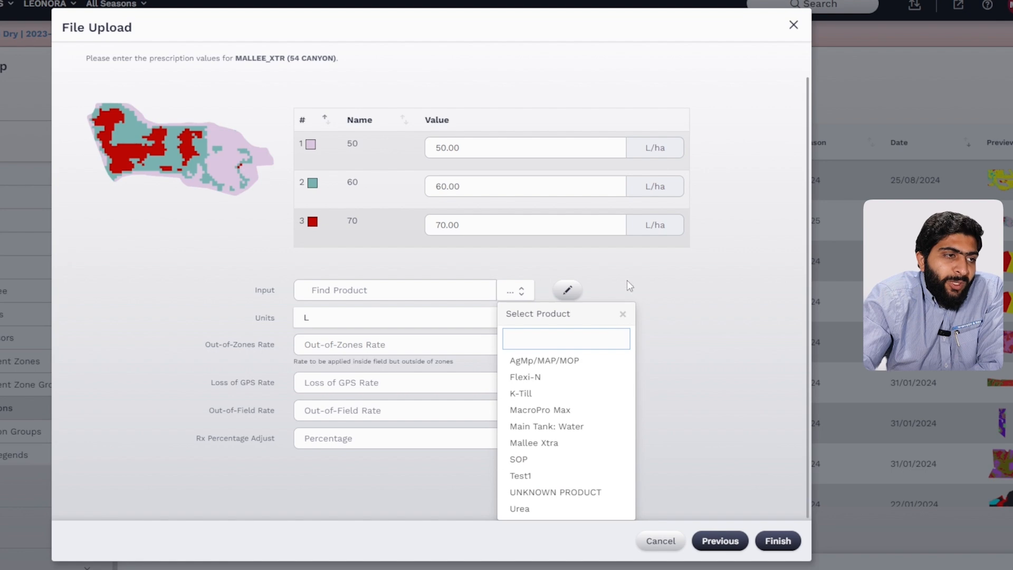
scroll(622, 283, "up", 1)
left_click(568, 327)
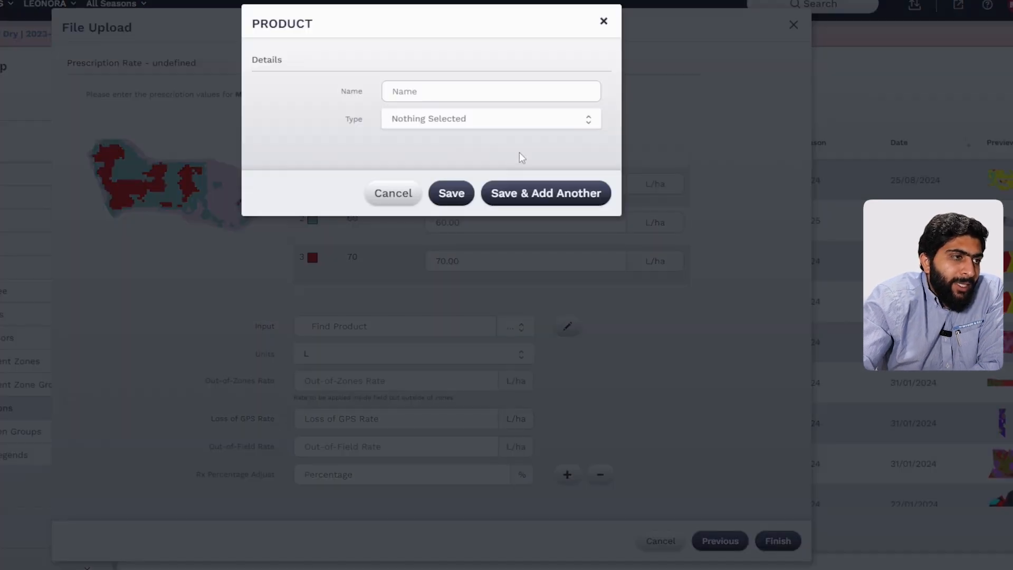
left_click(436, 97)
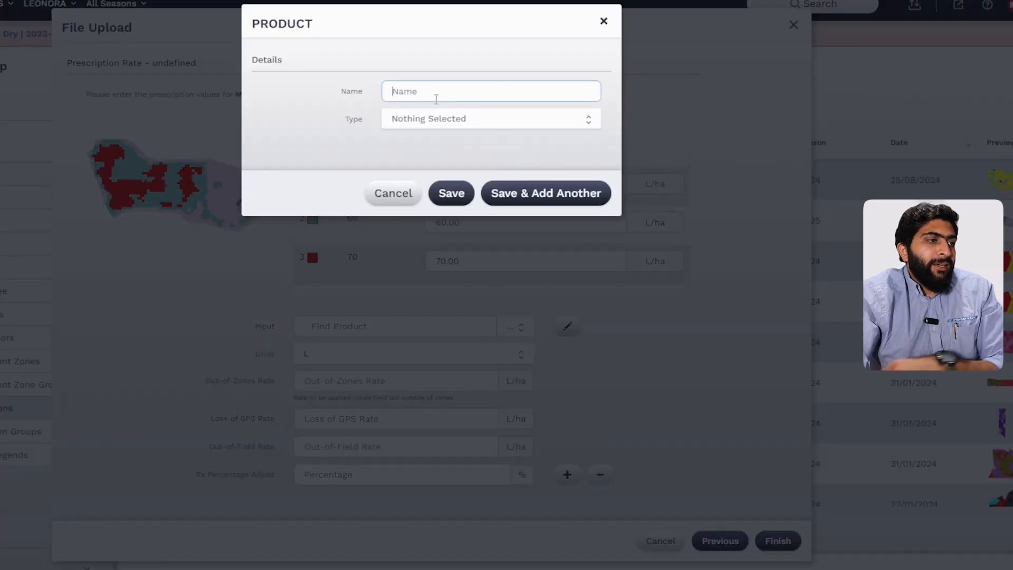
type("Gly")
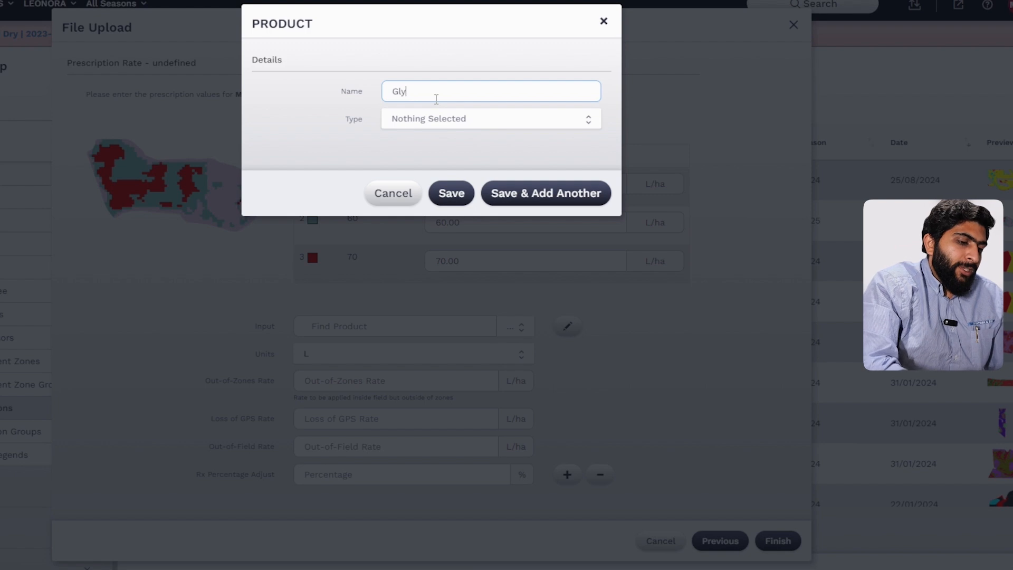
type("p")
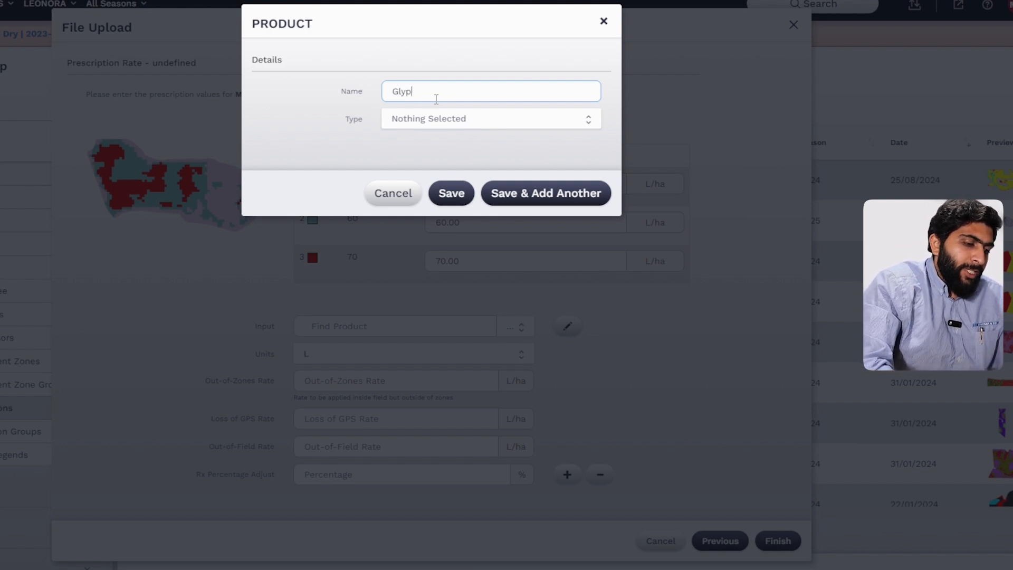
type("hosite")
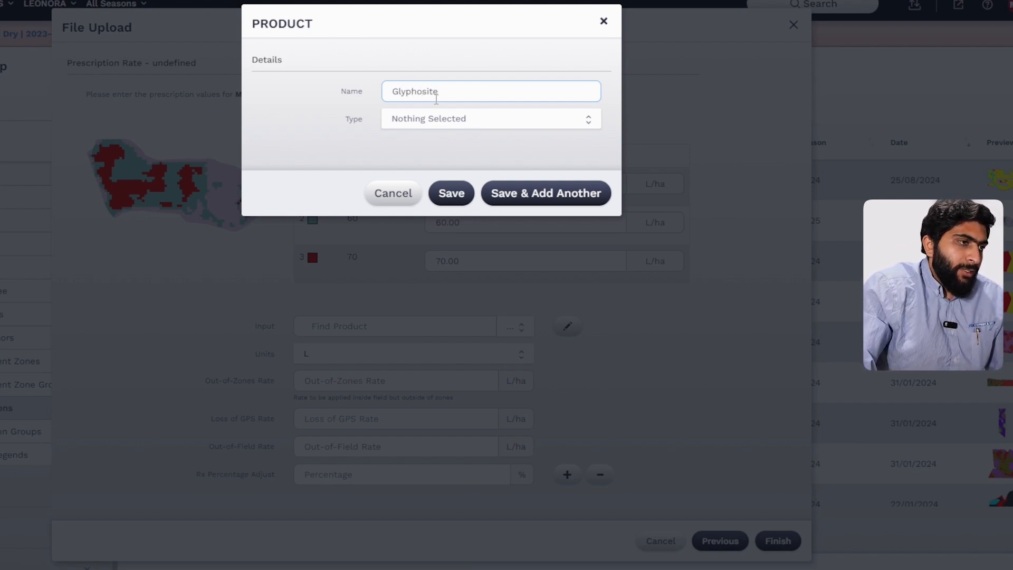
Set the new product's type to Chemical, its form to Liquid and its category to Herbicide.
left_click(449, 122)
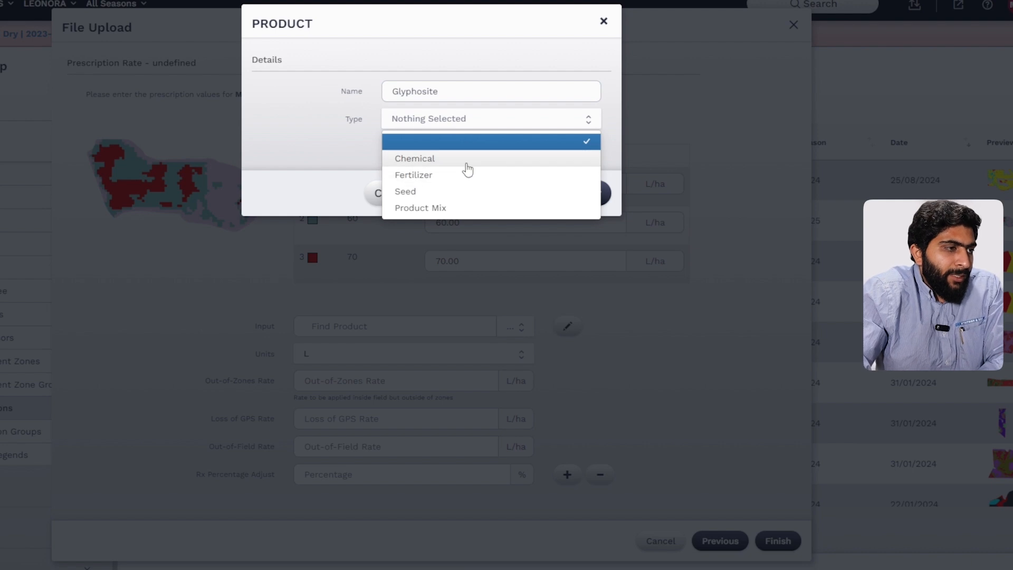
left_click(466, 160)
left_click(501, 151)
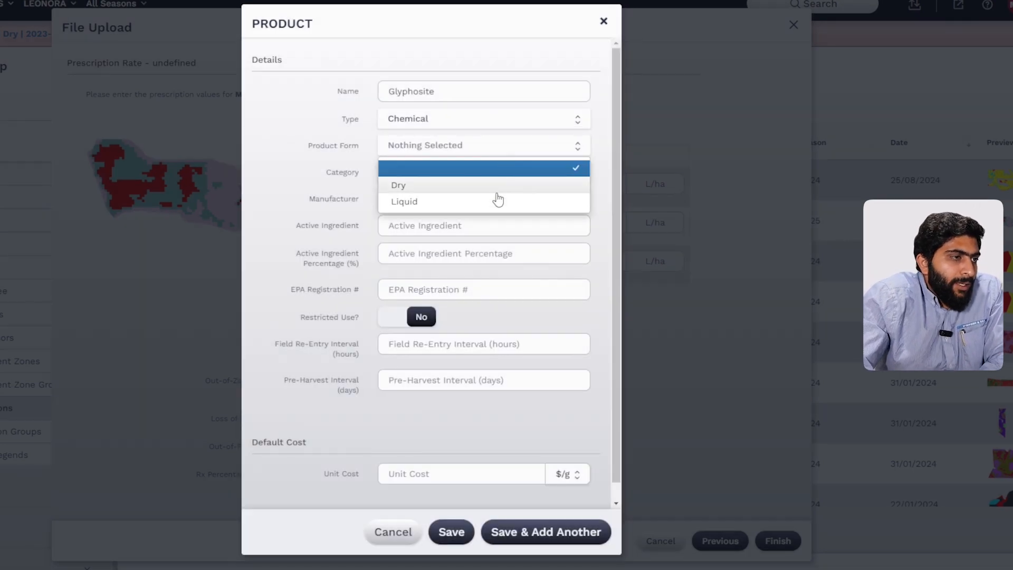
left_click(479, 202)
left_click(468, 179)
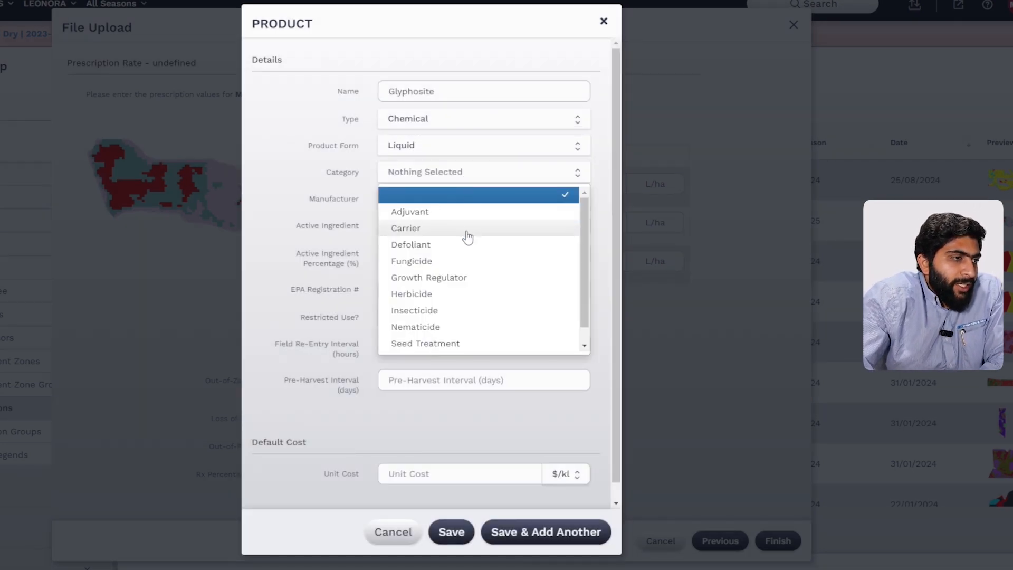
left_click(461, 293)
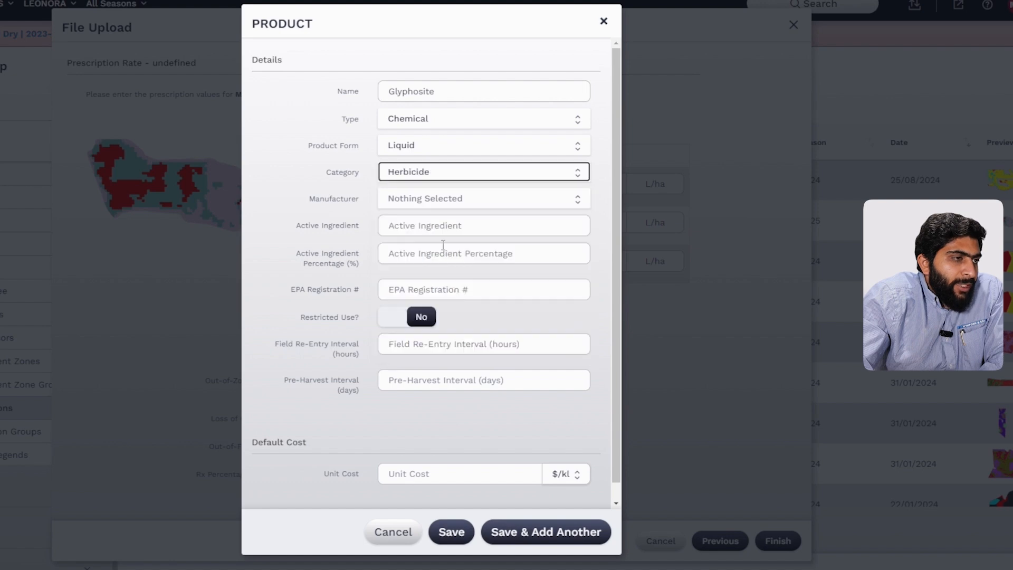
Set the product's manufacturer to Aceto Agricultural Chemicals Corporation and its active ingredient to "Gly" at 50 percent.
left_click(457, 199)
left_click(450, 287)
left_click(442, 235)
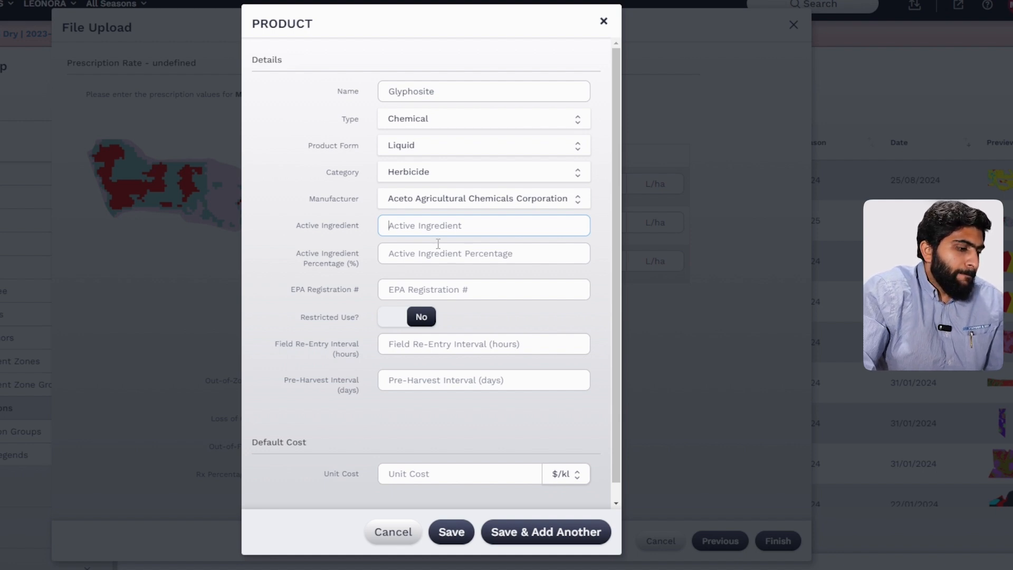
type("Glt")
key("BackSpace")
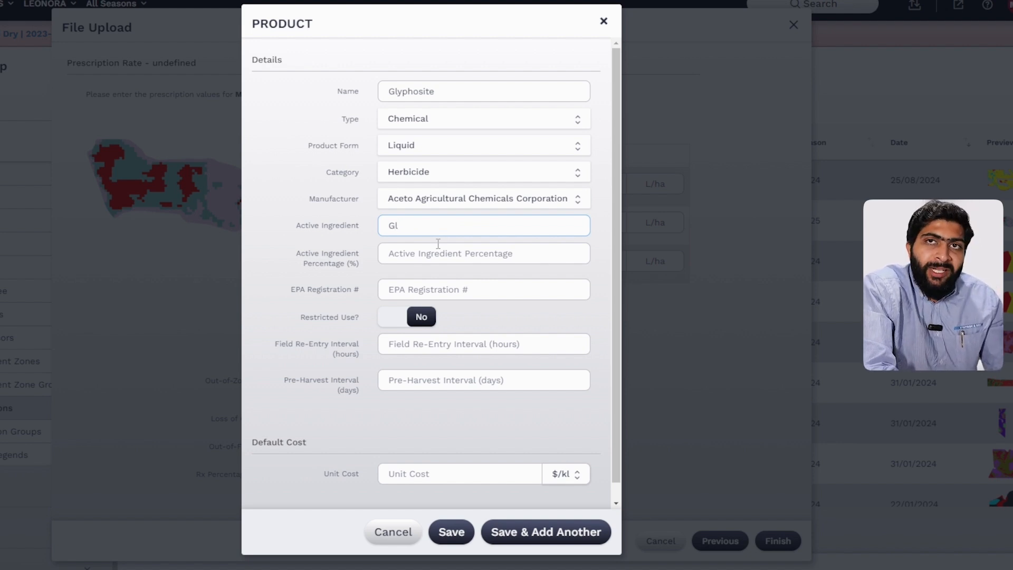
type("y")
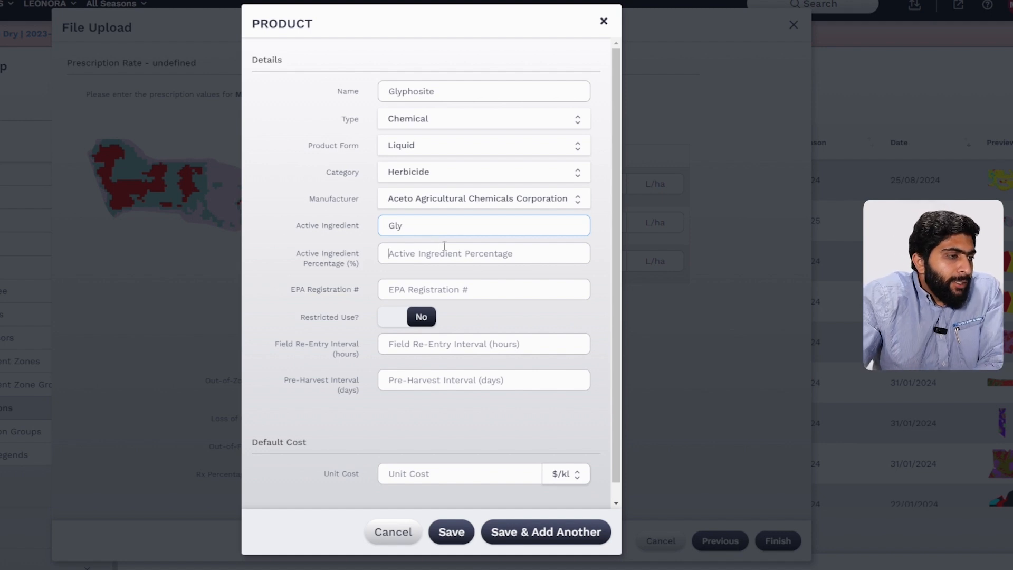
left_click(444, 253)
type("5")
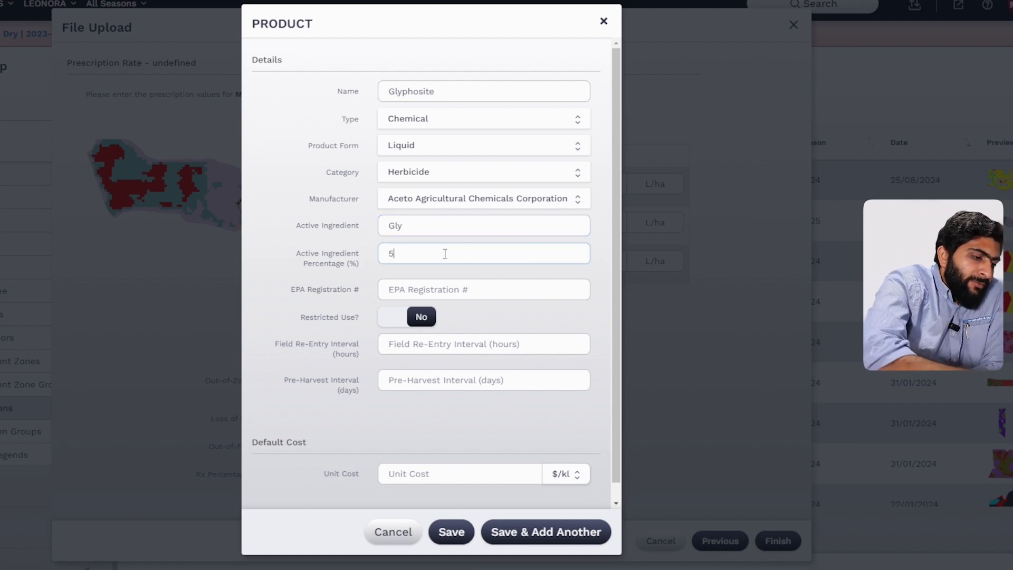
type("0")
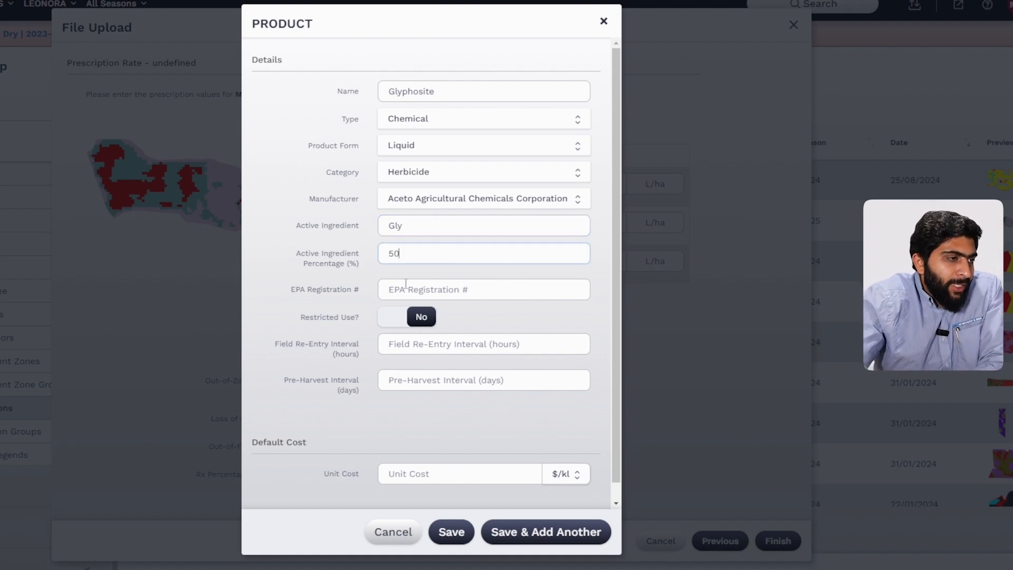
Set the new product's default unit cost to 12 $/L and save the product.
scroll(406, 280, "down", 1)
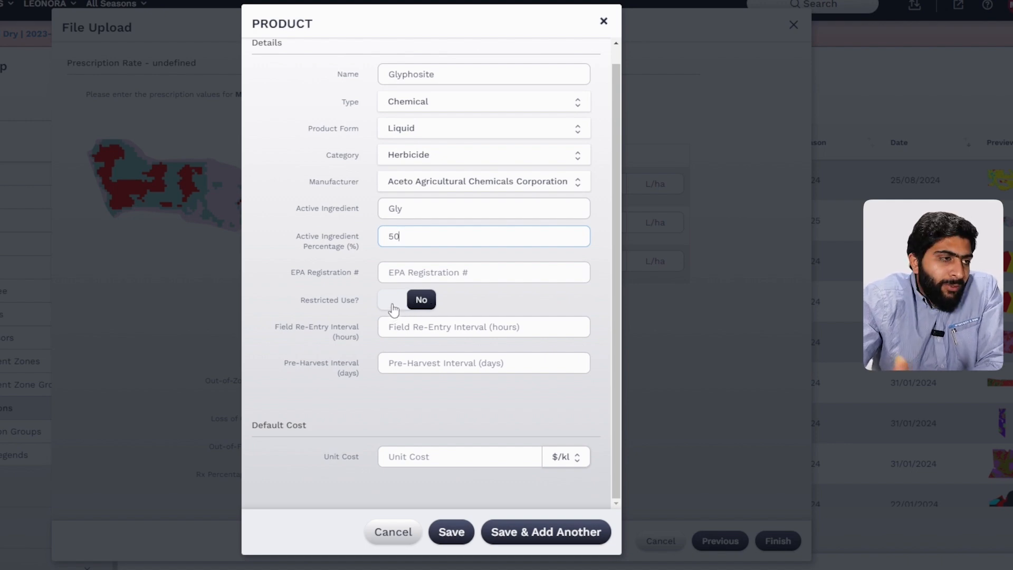
left_click(420, 454)
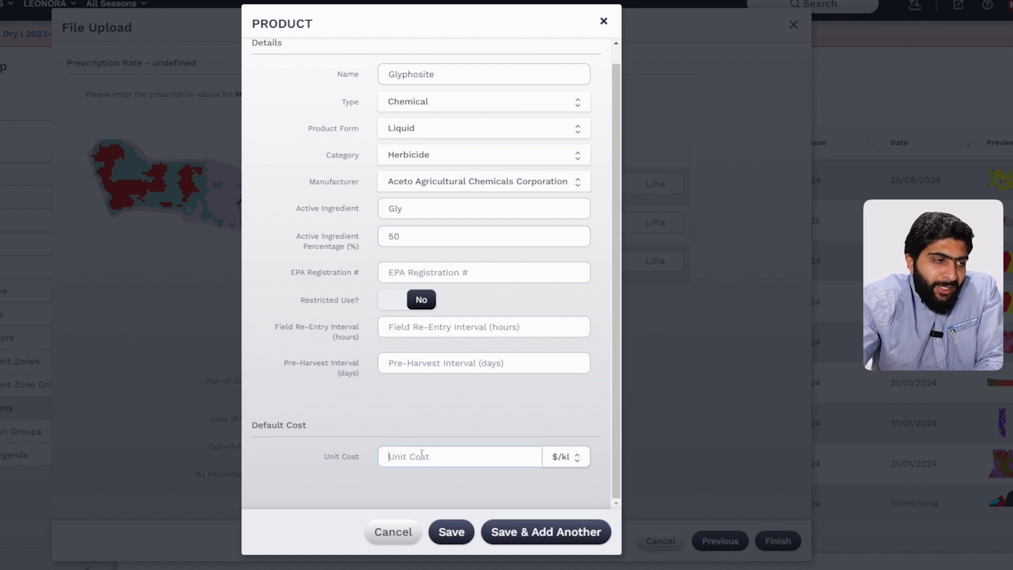
type("12")
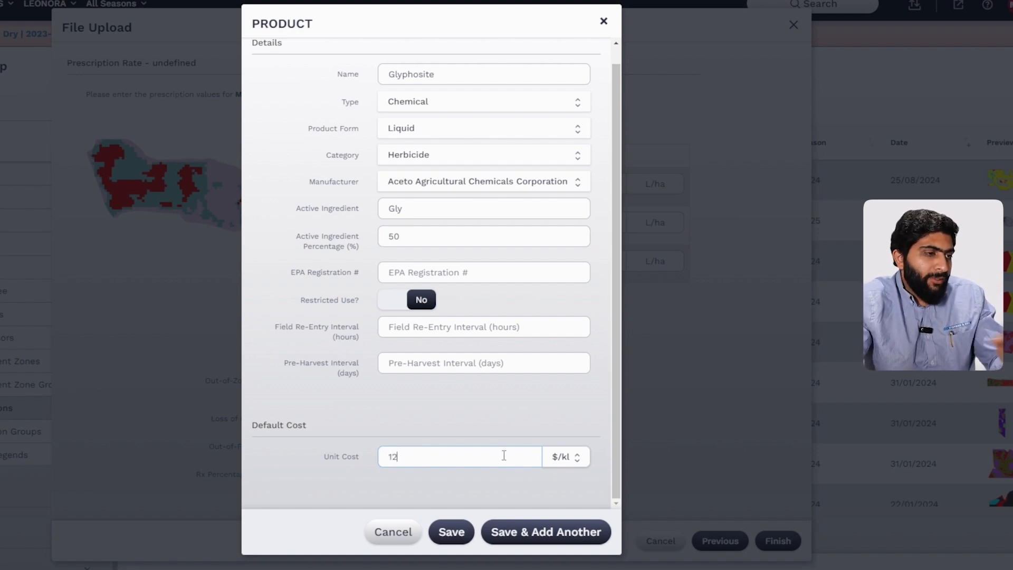
left_click(564, 455)
left_click(532, 397)
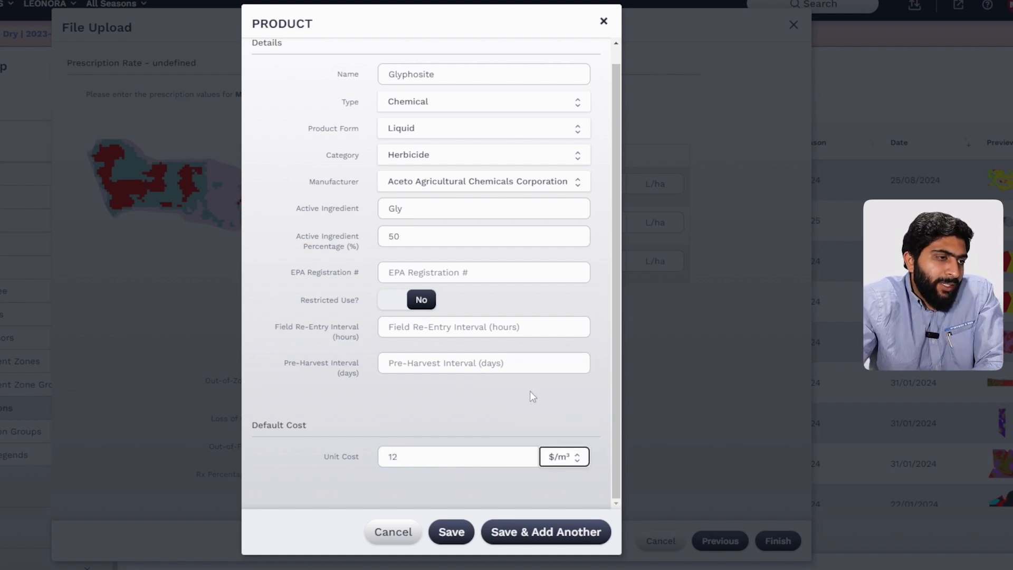
left_click(567, 462)
left_click(539, 383)
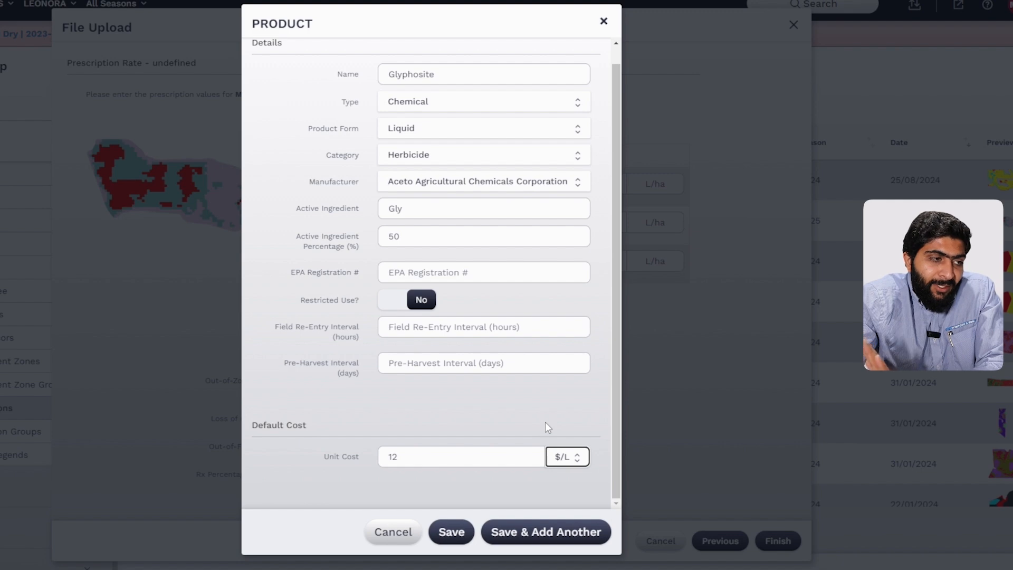
left_click(460, 532)
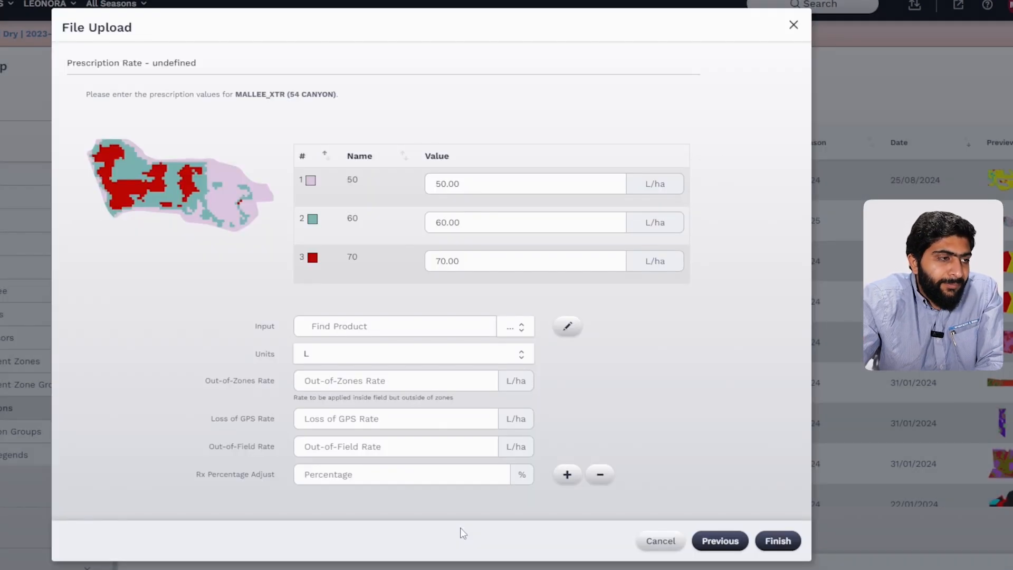
Find the product Glyphosite and assign it as the input of the MALLEE_XTR prescription.
left_click(371, 324)
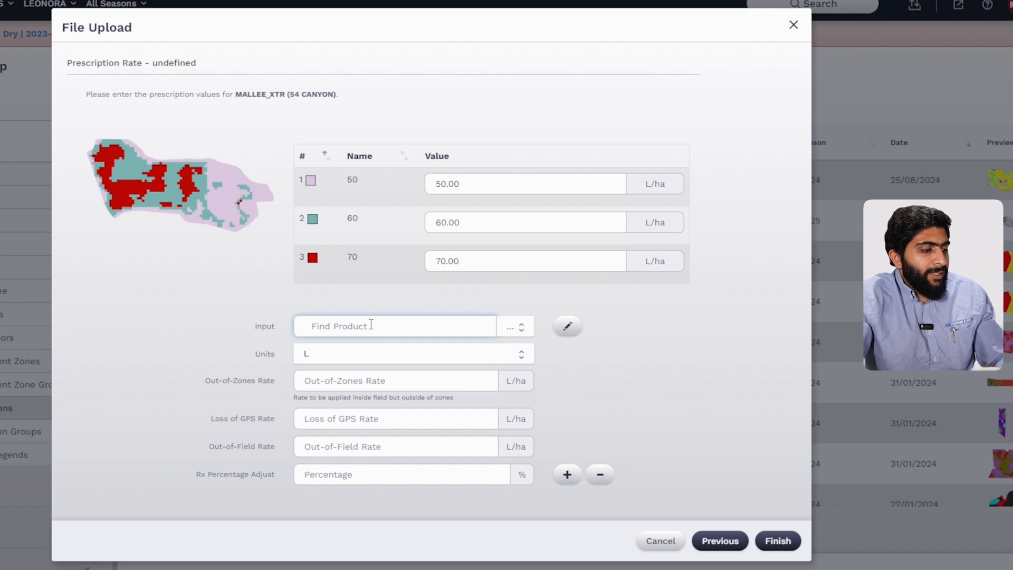
type("Glyp")
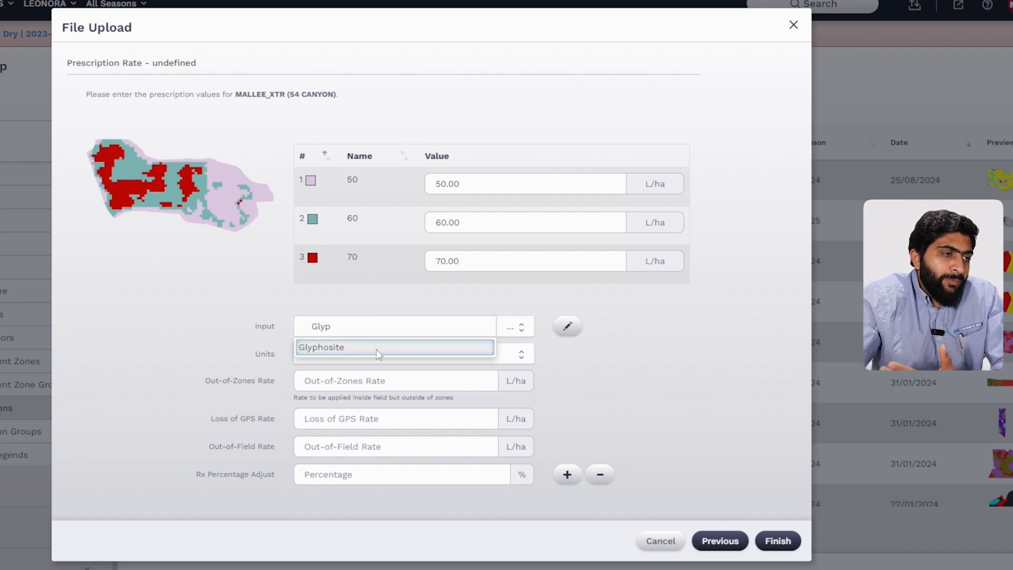
left_click(375, 352)
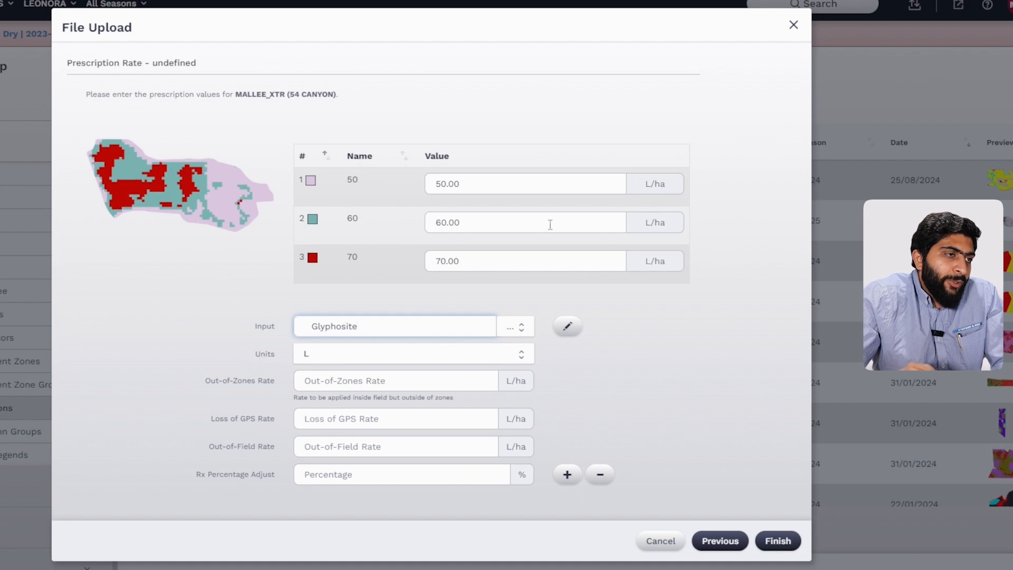
Set the prescription rate of zone 1 to 40 L/ha and of zone 3 to 80 L/ha.
left_click(537, 183)
left_click_drag(537, 184, 429, 180)
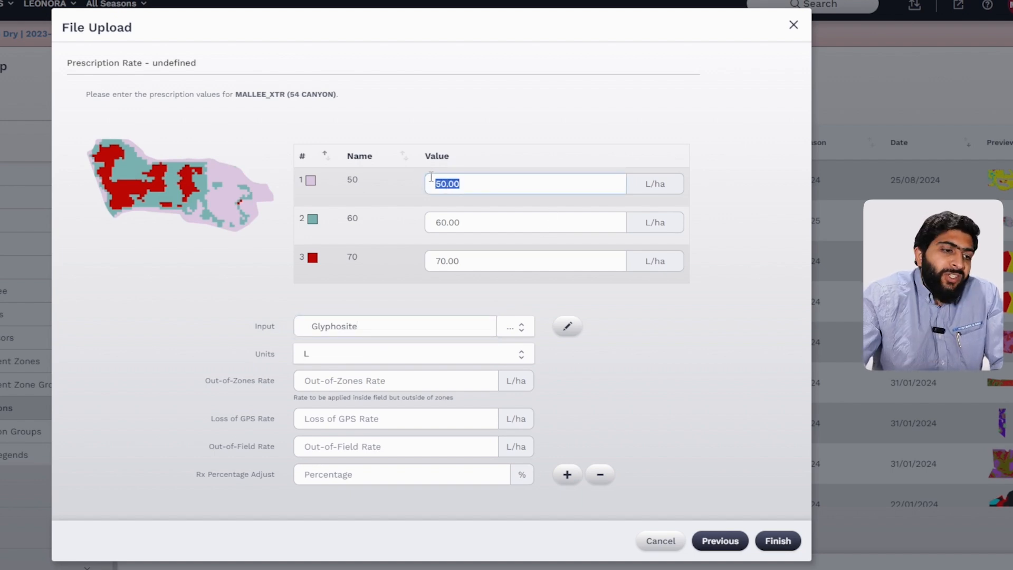
key("BackSpace")
type("40")
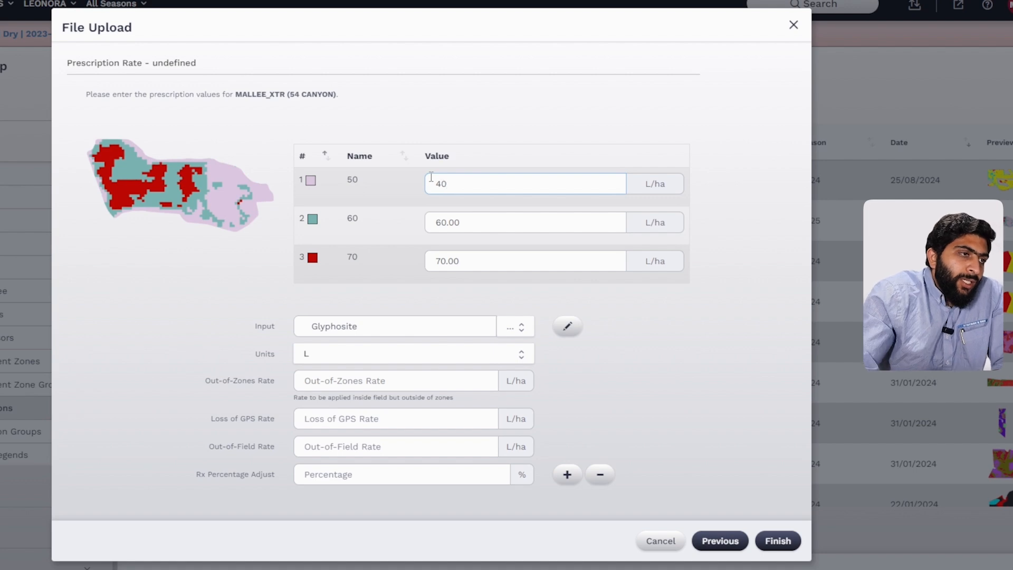
left_click_drag(495, 261, 403, 260)
key("BackSpace")
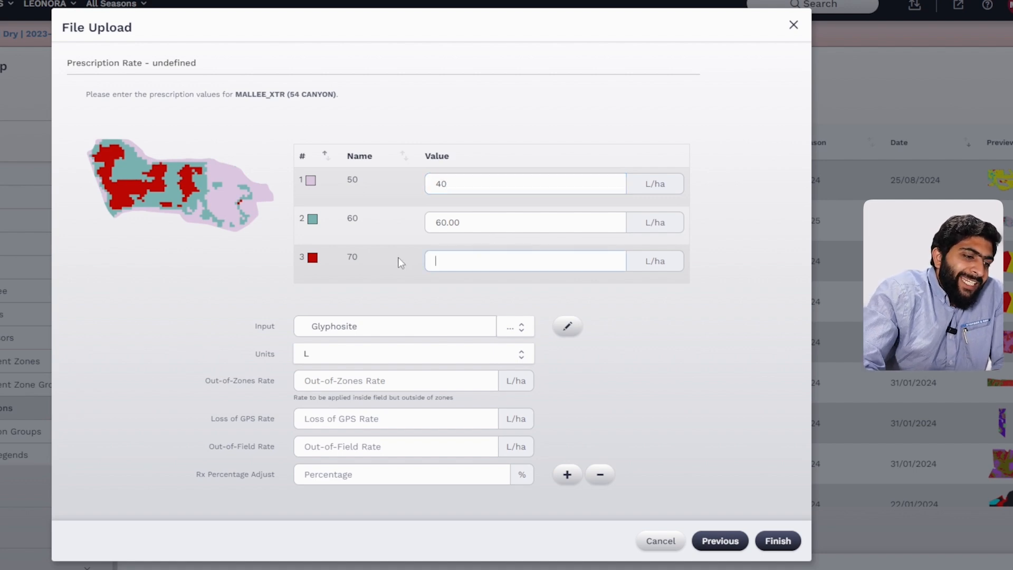
type("80")
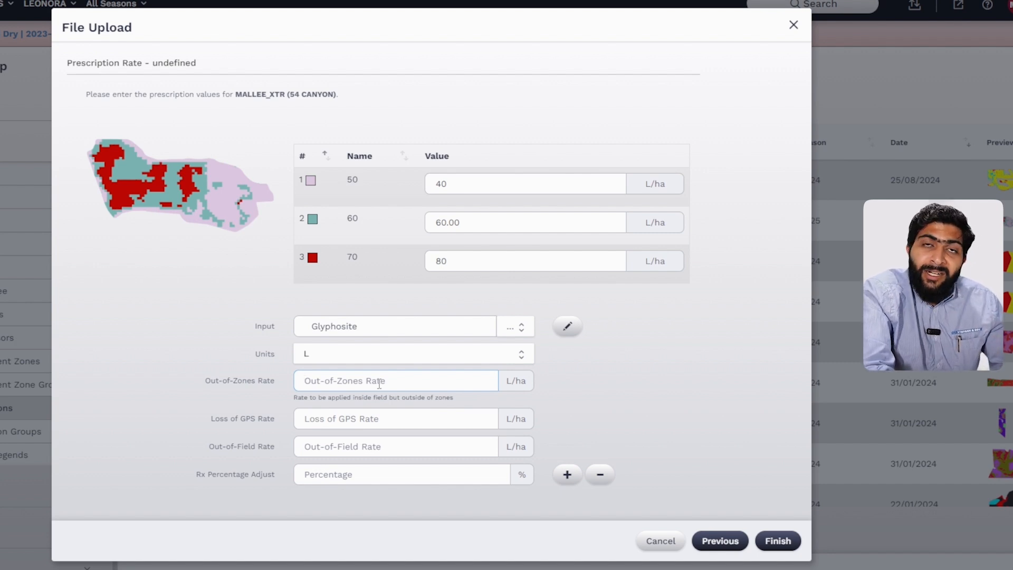
Set the out-of-zones, loss of GPS and out-of-field rates to 50 L/ha each, and submit the prescription for processing.
type("50")
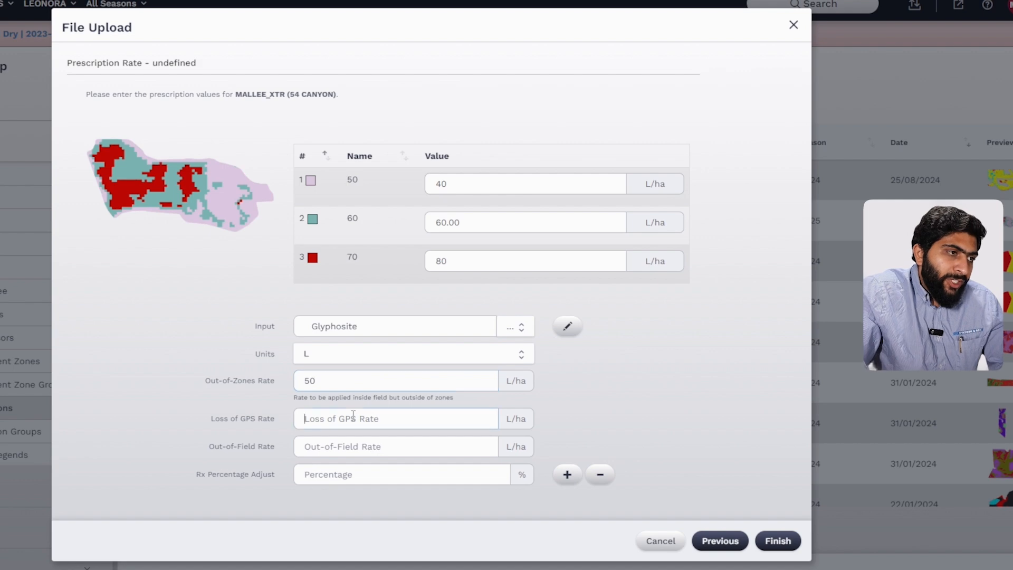
type("50")
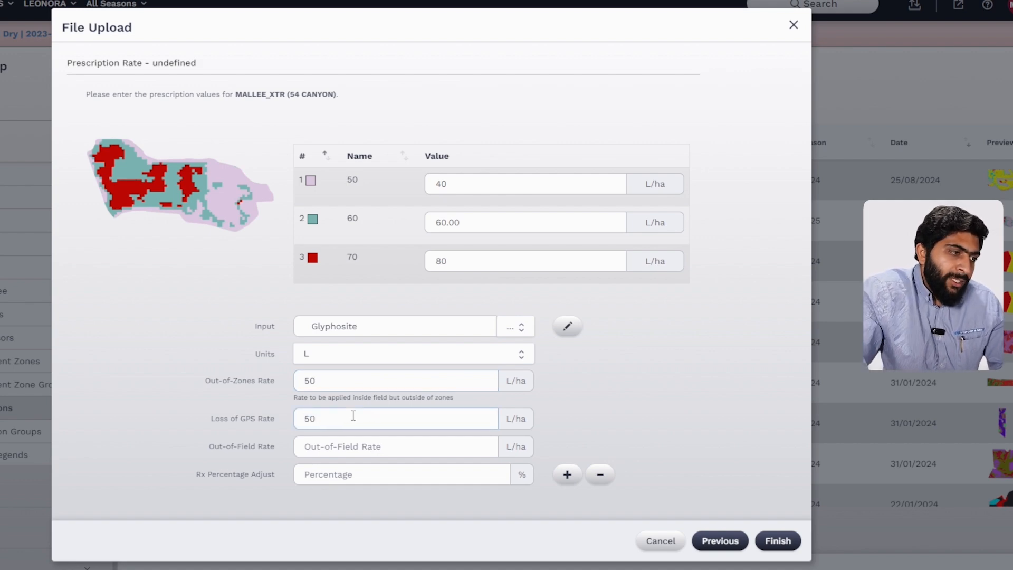
left_click(357, 448)
type("50")
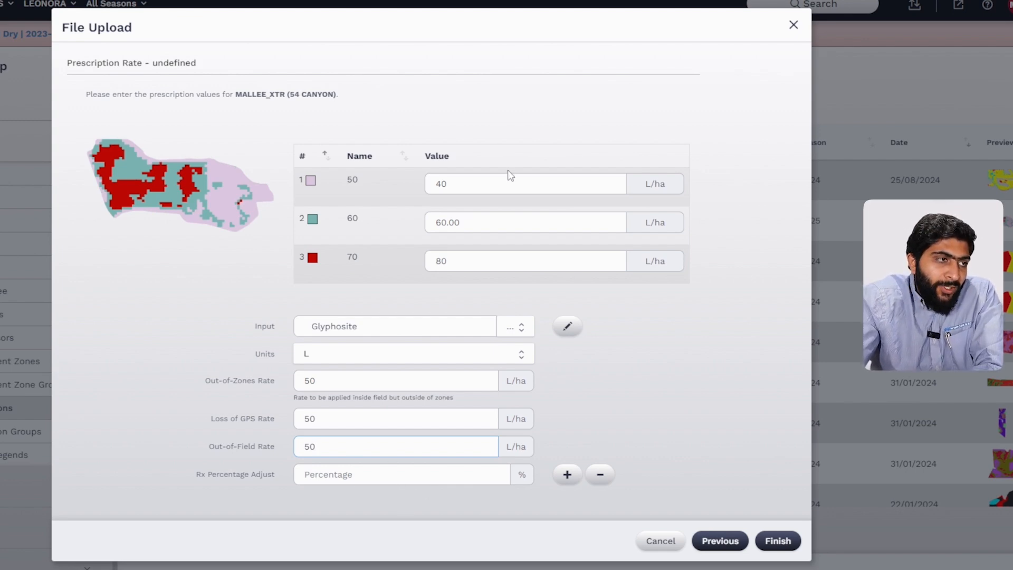
left_click(773, 540)
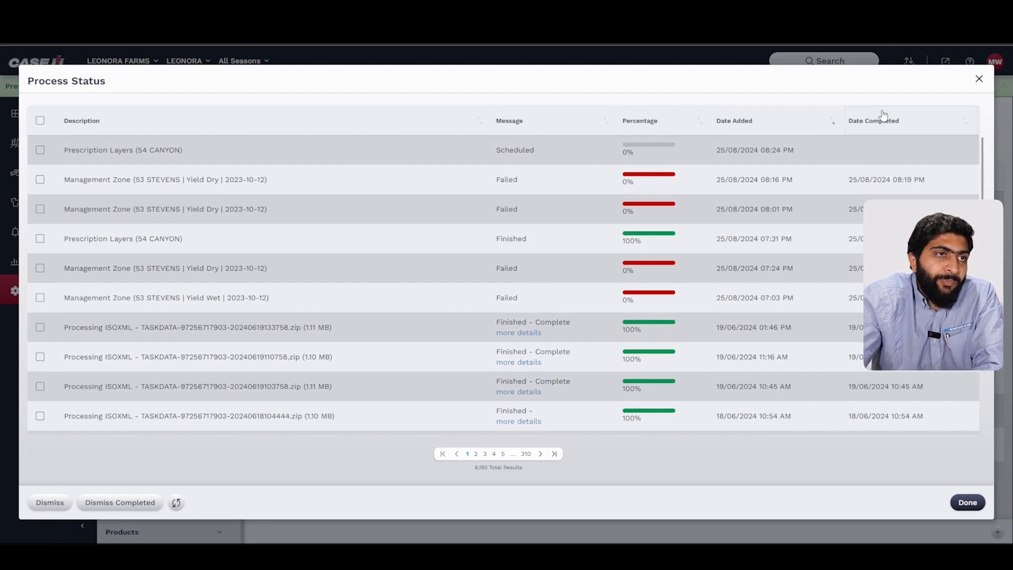
left_click(980, 83)
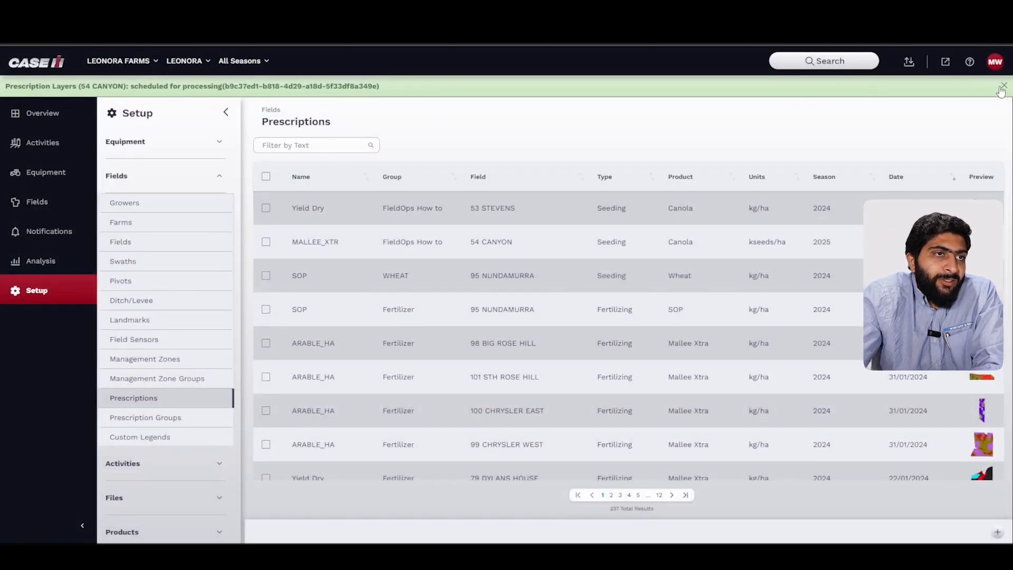
left_click(1003, 87)
Go to the farm overview and open field 53 STEVENS from the map.
left_click(225, 96)
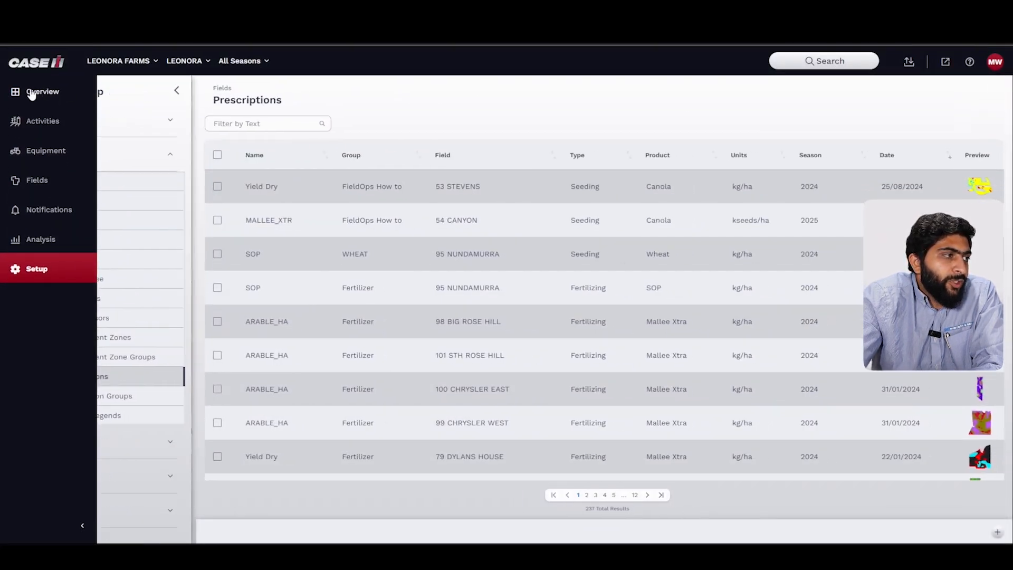
left_click(34, 92)
left_click(727, 234)
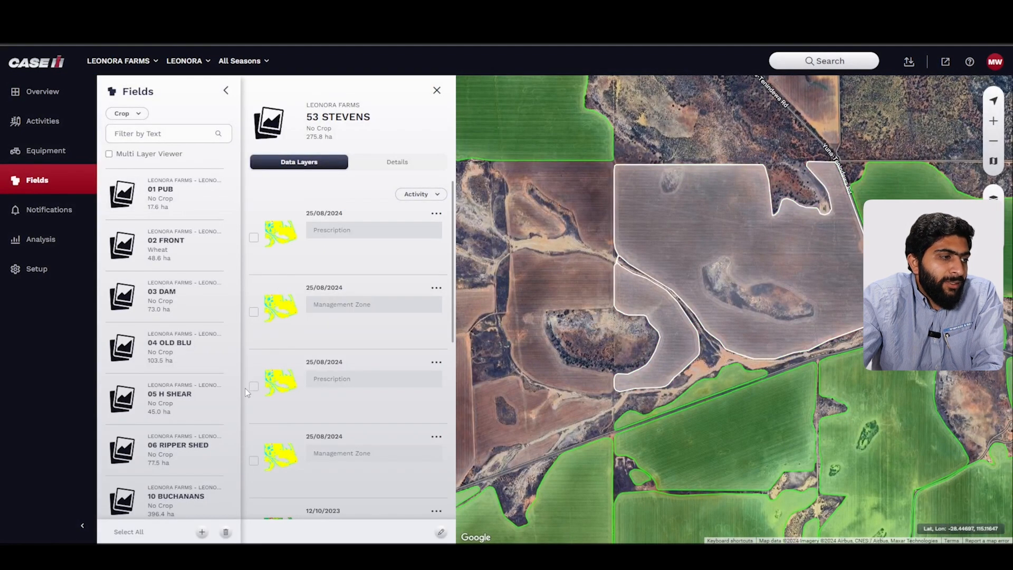
Display the two 25/08/2024 prescription layers of 53 STEVENS on the map and examine the rate zones.
left_click(253, 386)
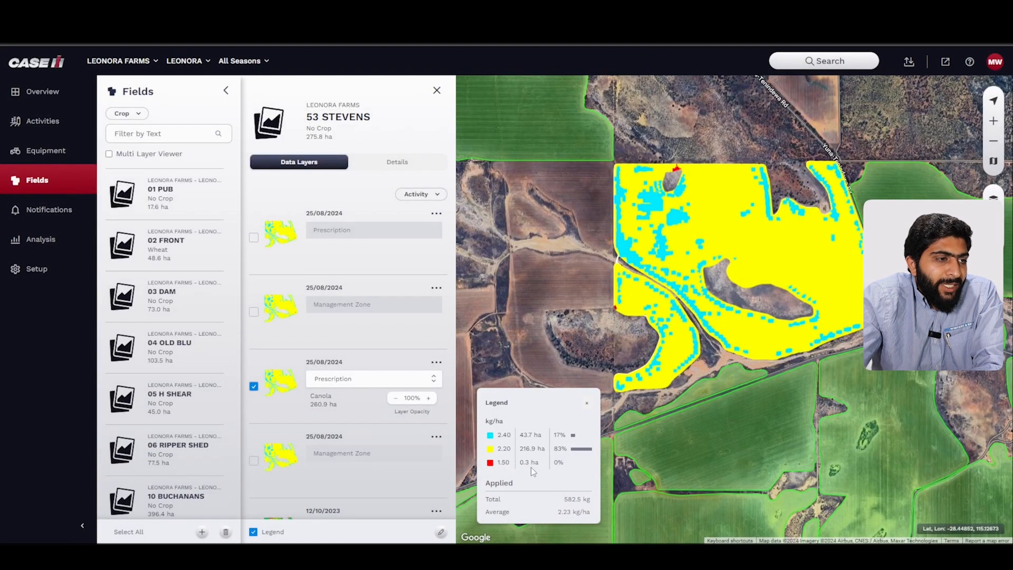
scroll(709, 198, "up", 1)
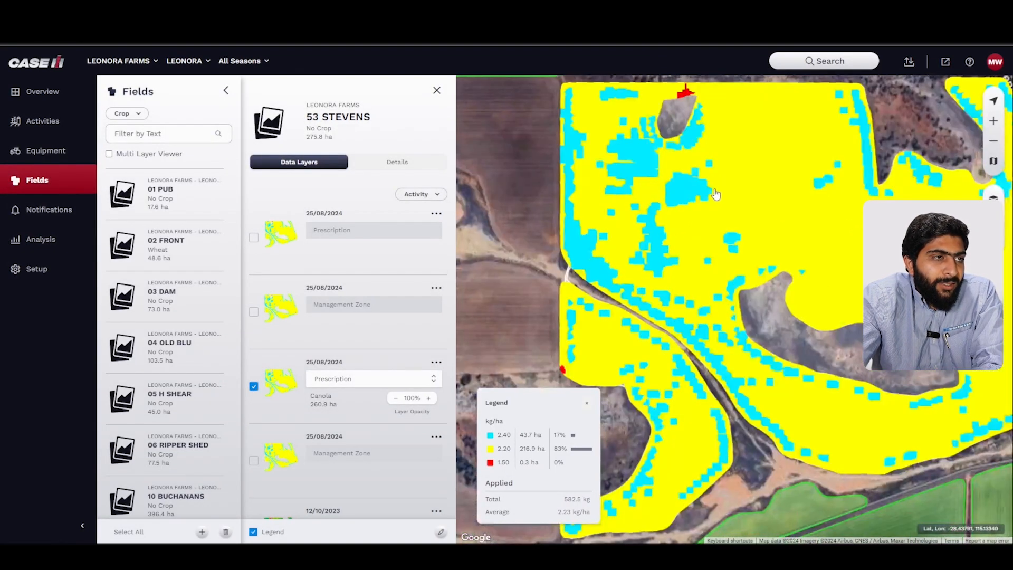
scroll(707, 200, "up", 1)
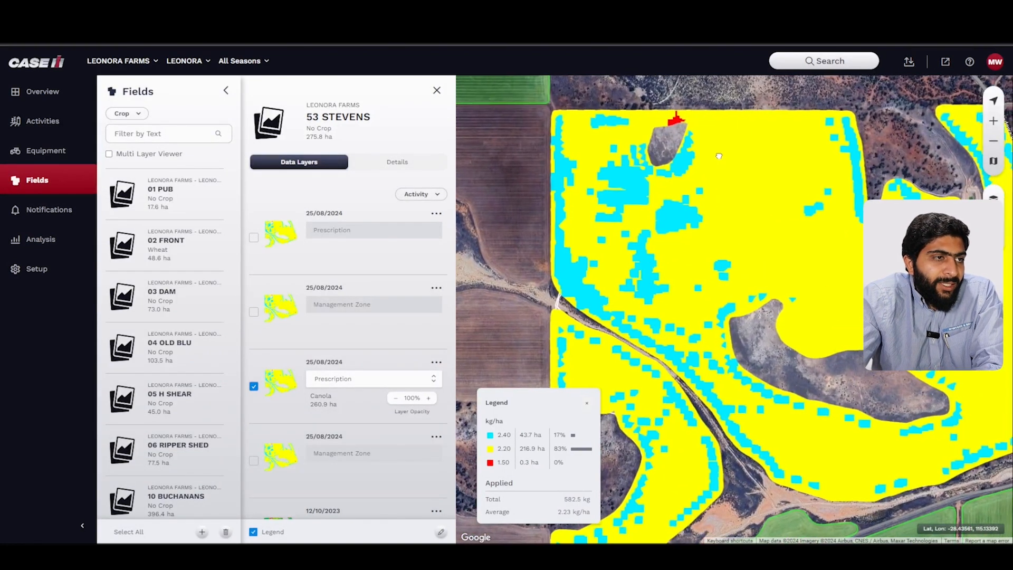
left_click(254, 239)
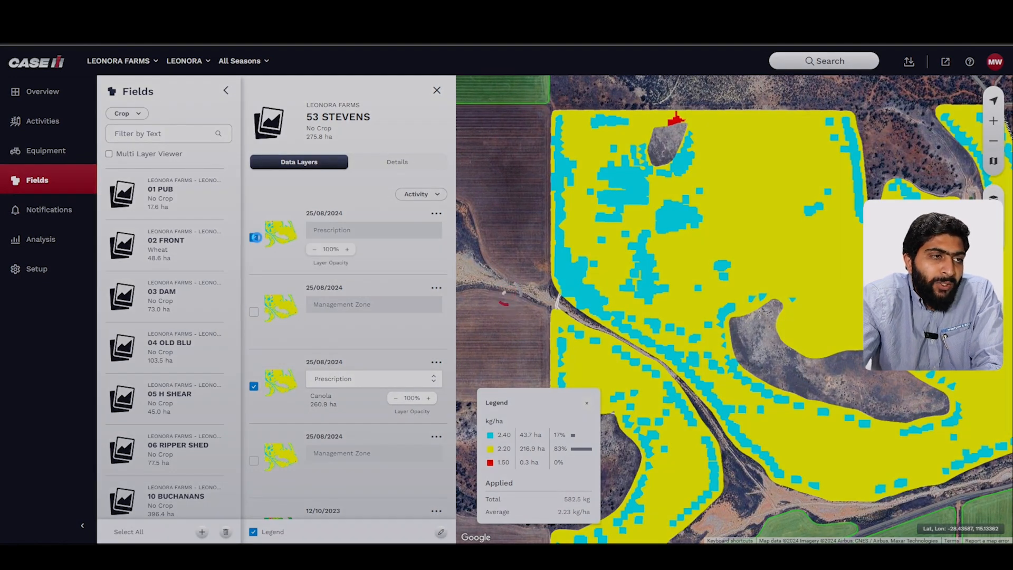